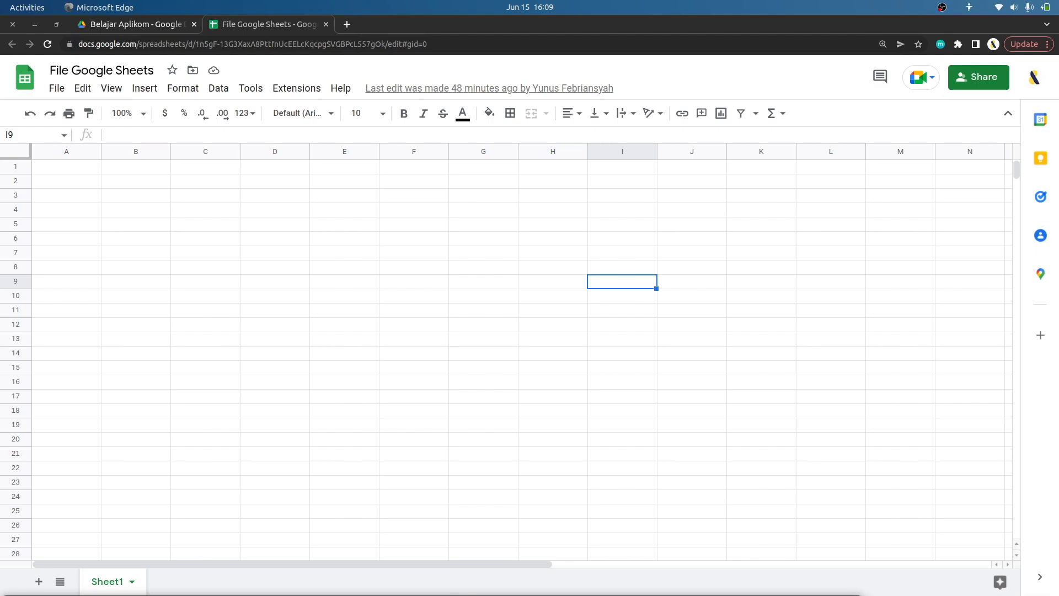
{"action": "left_click", "coordinate": [230, 267]}
{"action": "left_click", "coordinate": [177, 239]}
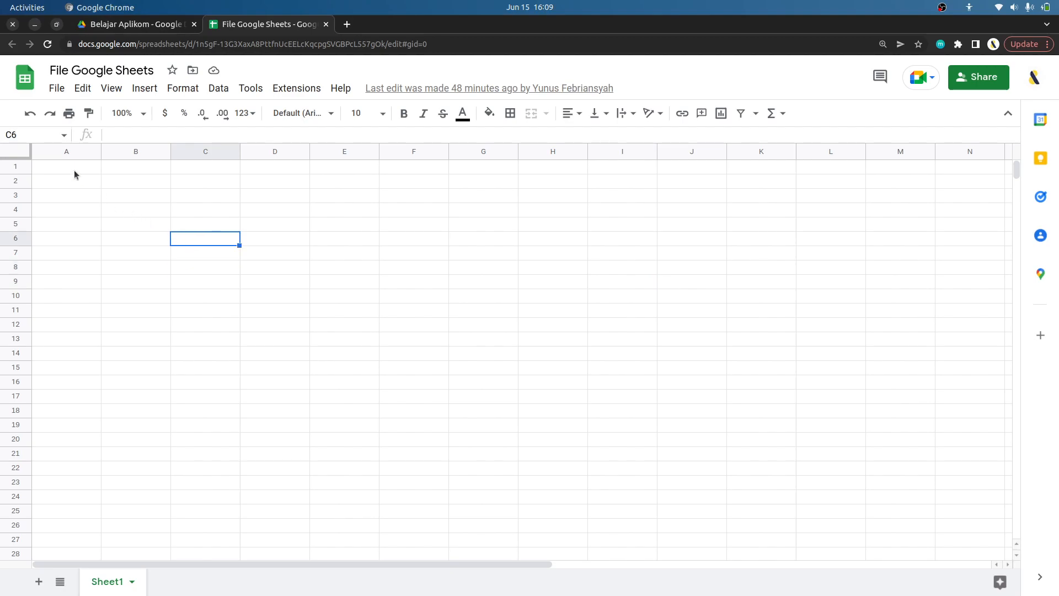
{"action": "left_click_drag", "start_coordinate": [70, 169], "coordinate": [704, 416]}
{"action": "left_click", "coordinate": [432, 255]}
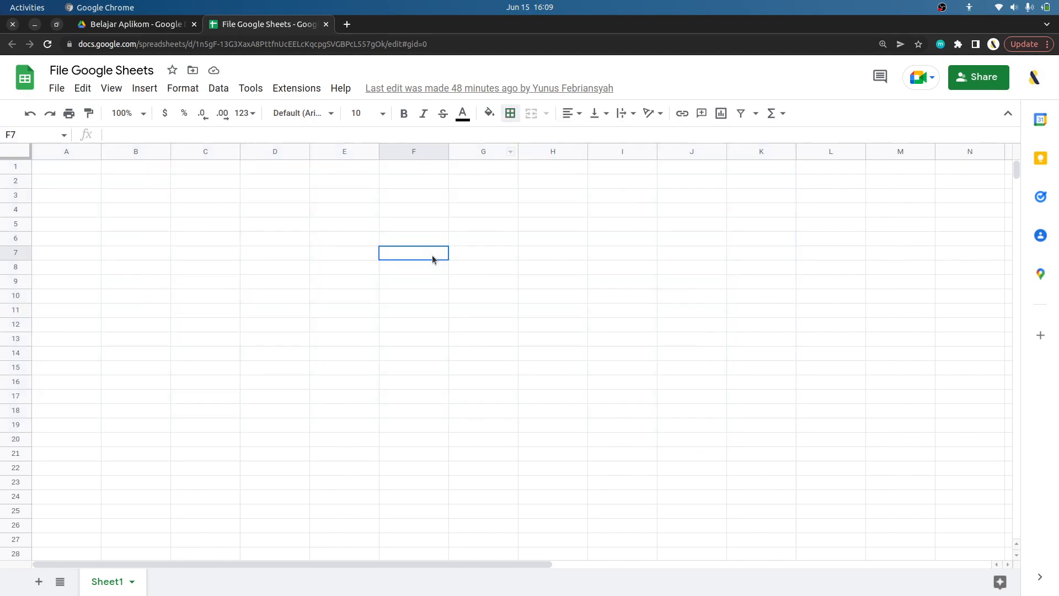
Try applying all borders to the range A1:J20 and undo them
{"action": "left_click_drag", "start_coordinate": [93, 167], "coordinate": [690, 442]}
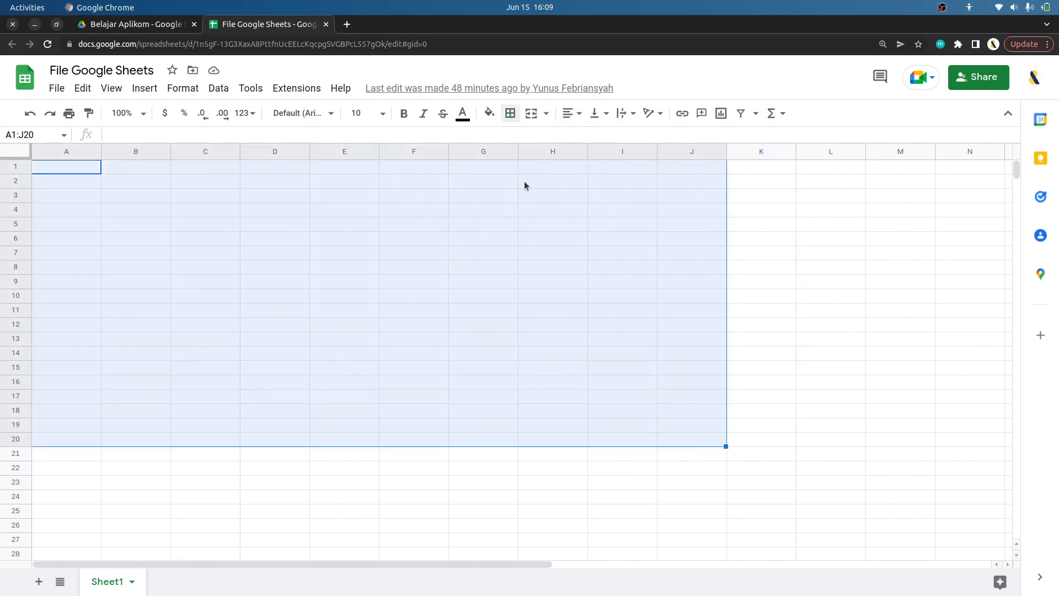
{"action": "left_click", "coordinate": [511, 115]}
{"action": "left_click", "coordinate": [516, 143]}
{"action": "left_click", "coordinate": [483, 281]}
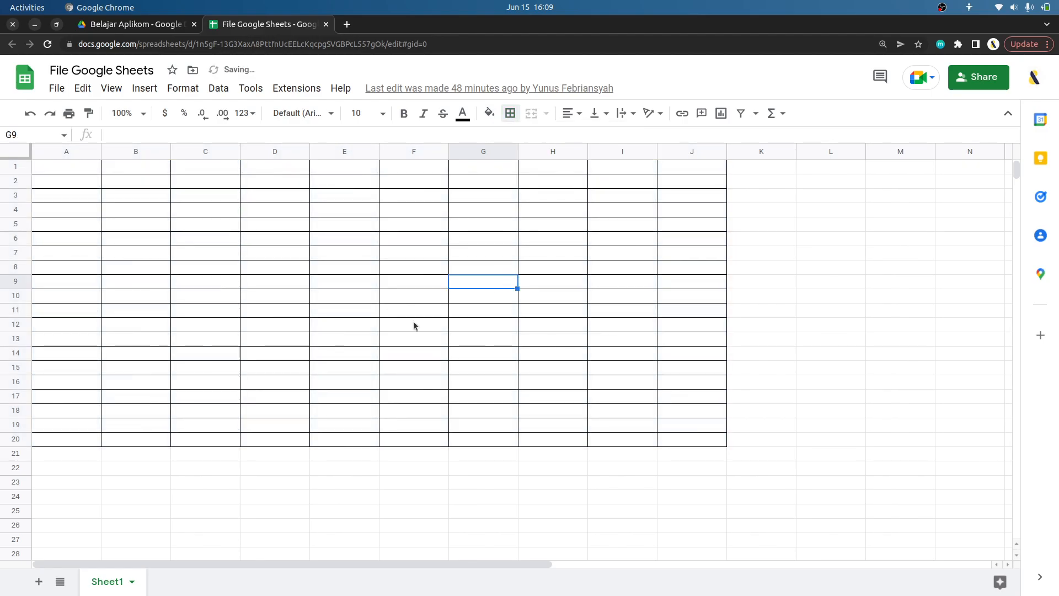
{"action": "key", "text": "ctrl+z"}
{"action": "left_click", "coordinate": [276, 273]}
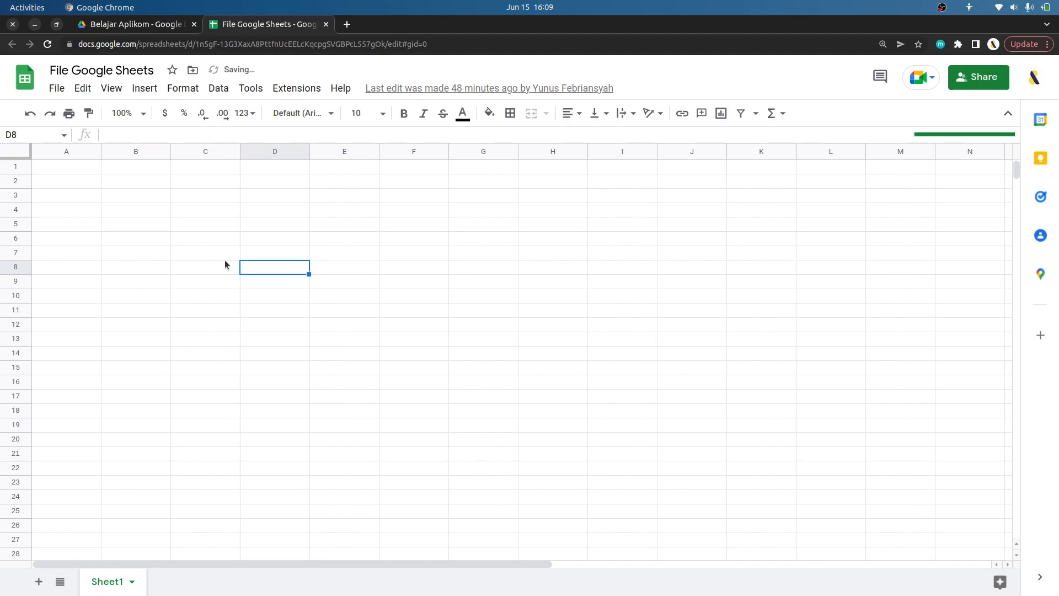
{"action": "key", "text": "Up"}
{"action": "key", "text": "Up"}
{"action": "key", "text": "Up"}
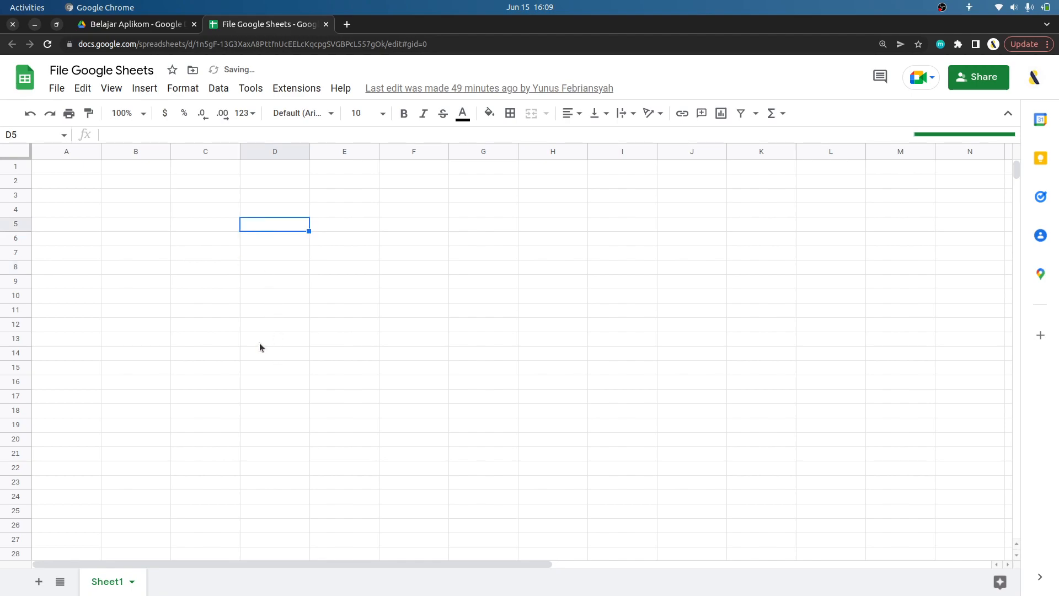
{"action": "left_click", "coordinate": [288, 254]}
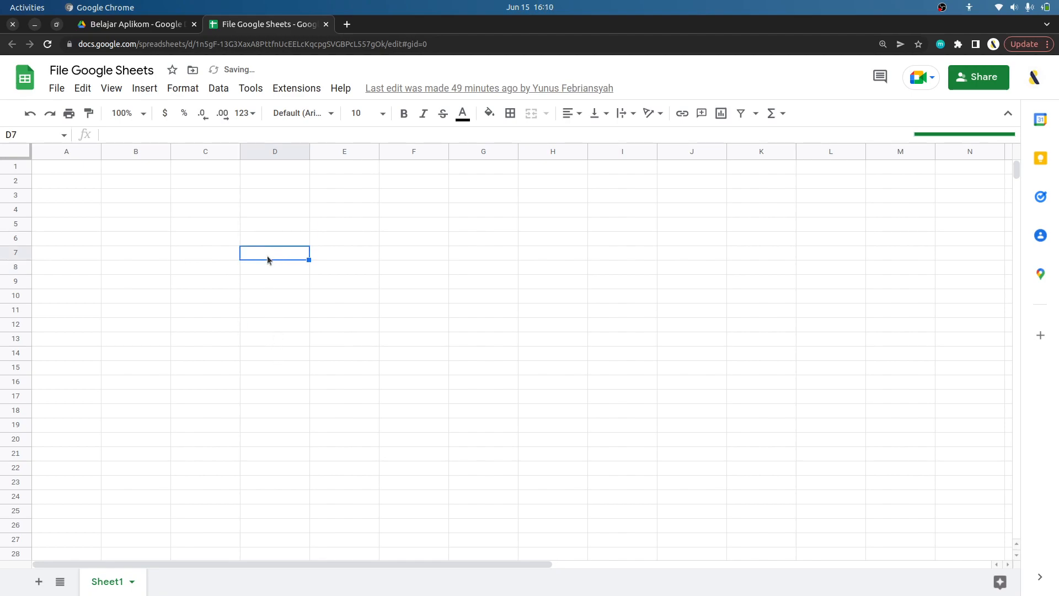
{"action": "left_click", "coordinate": [440, 254]}
{"action": "left_click", "coordinate": [498, 272]}
{"action": "left_click", "coordinate": [581, 295]}
{"action": "left_click", "coordinate": [209, 227]}
{"action": "left_click", "coordinate": [179, 252]}
{"action": "left_click", "coordinate": [164, 269]}
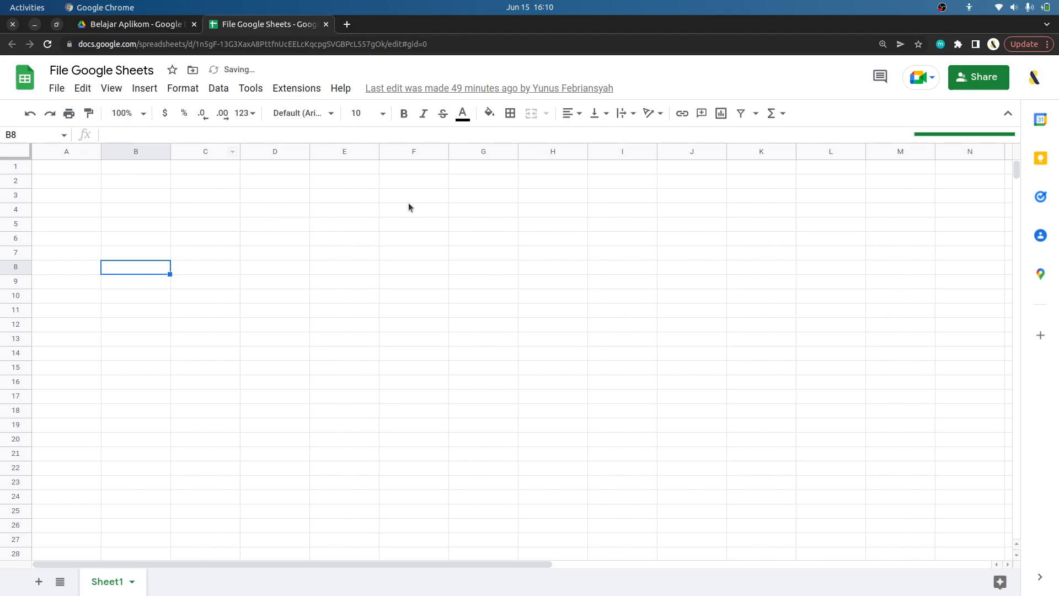
{"action": "left_click", "coordinate": [199, 229]}
{"action": "left_click", "coordinate": [273, 237]}
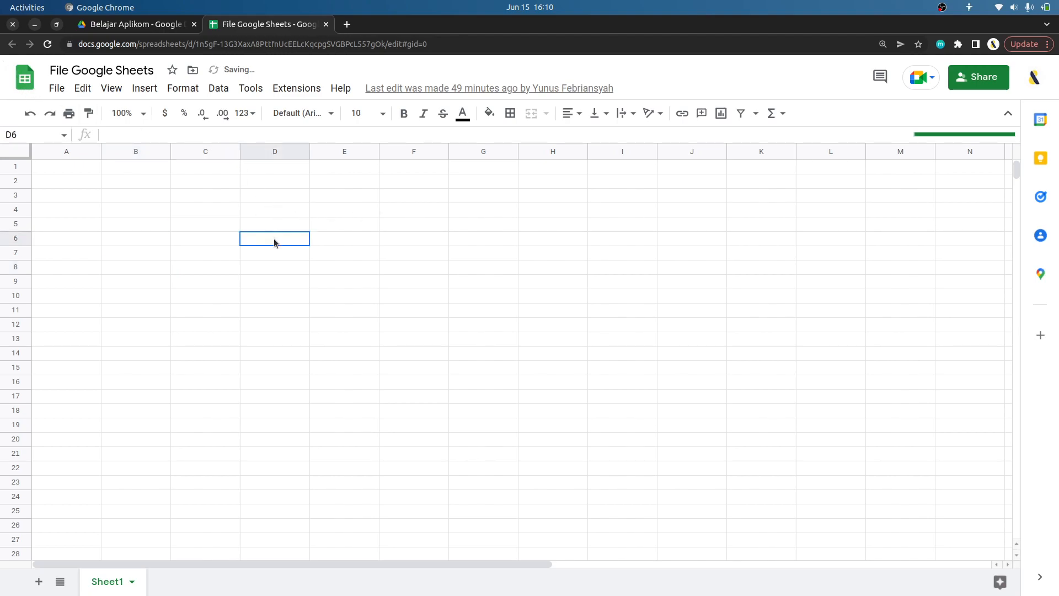
{"action": "left_click", "coordinate": [321, 252]}
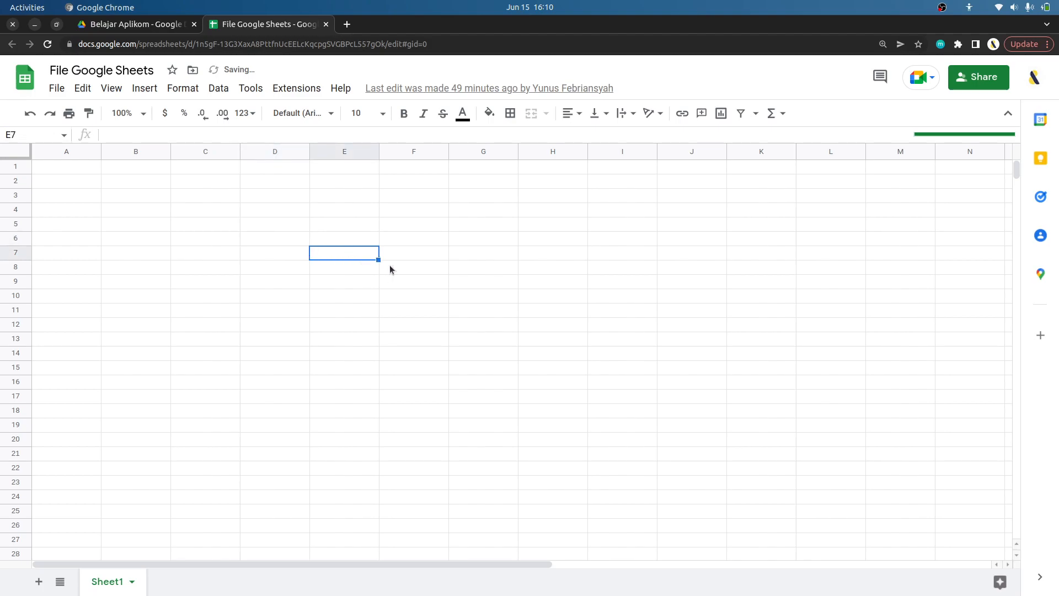
{"action": "left_click", "coordinate": [411, 258]}
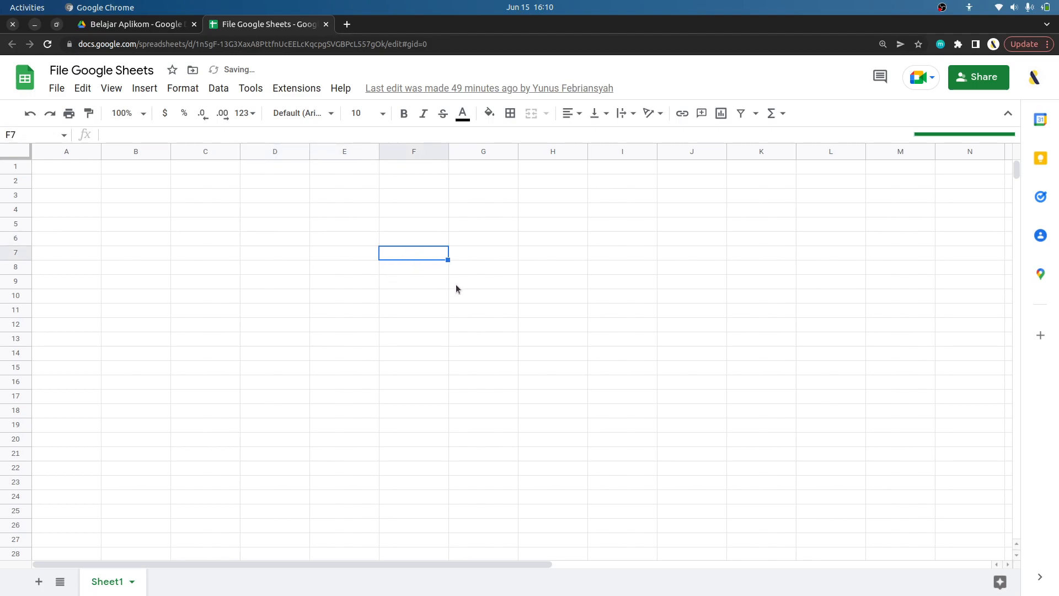
{"action": "left_click", "coordinate": [429, 269]}
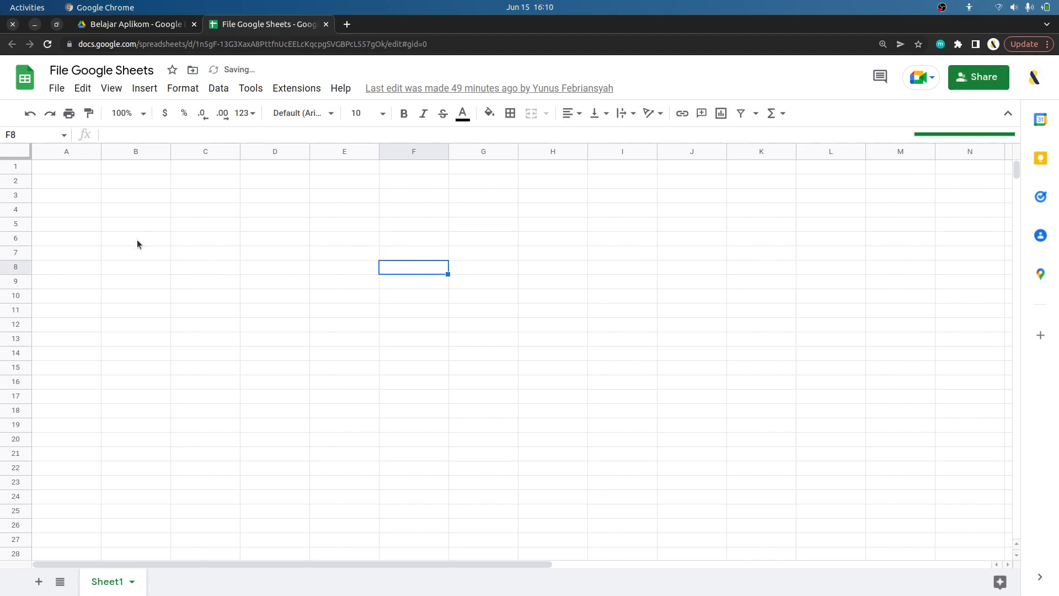
{"action": "left_click", "coordinate": [160, 239]}
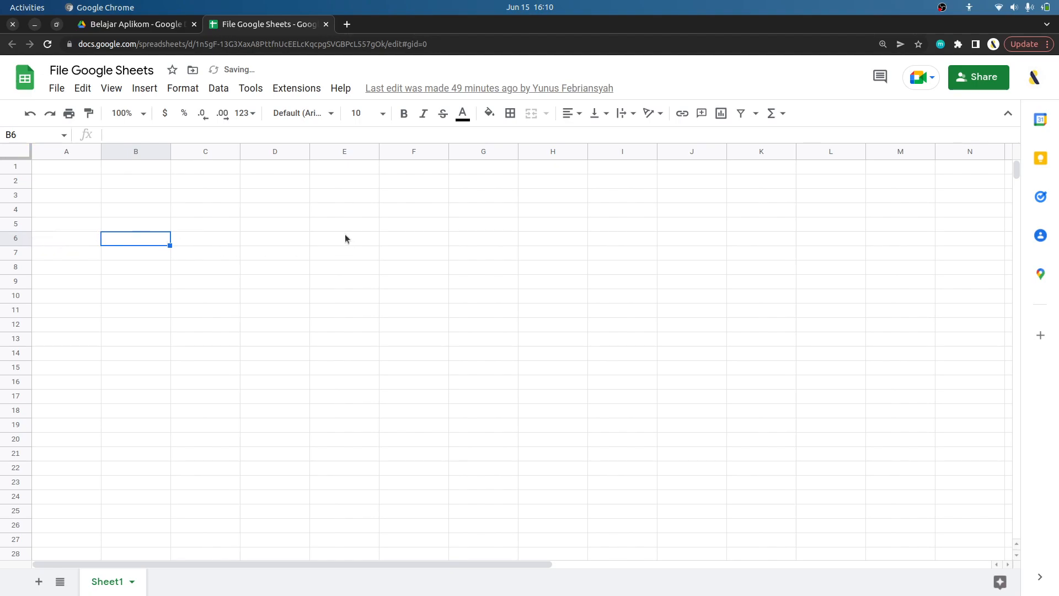
{"action": "left_click", "coordinate": [81, 184]}
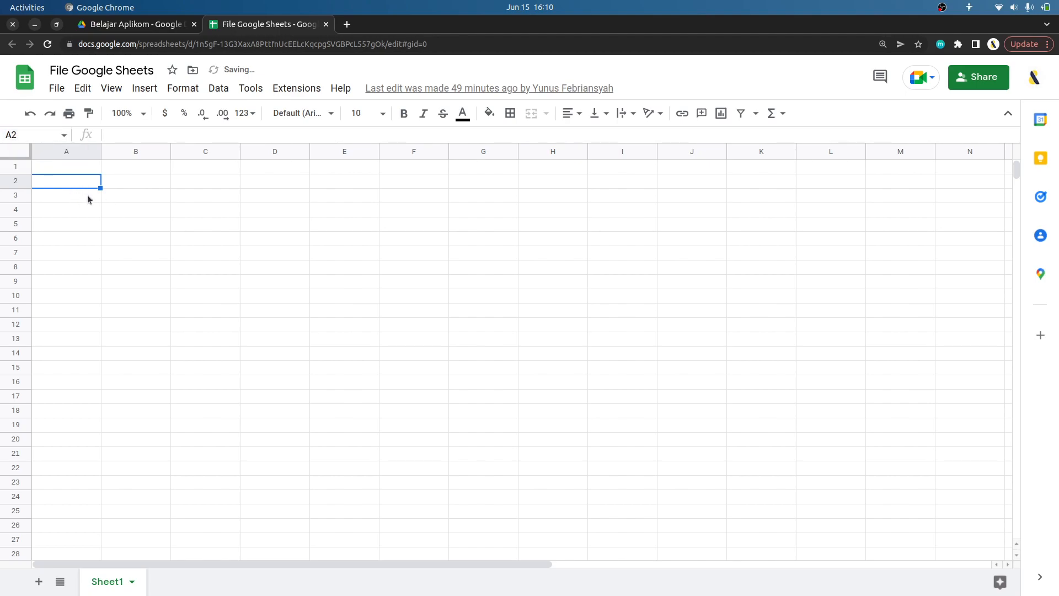
{"action": "left_click", "coordinate": [249, 270]}
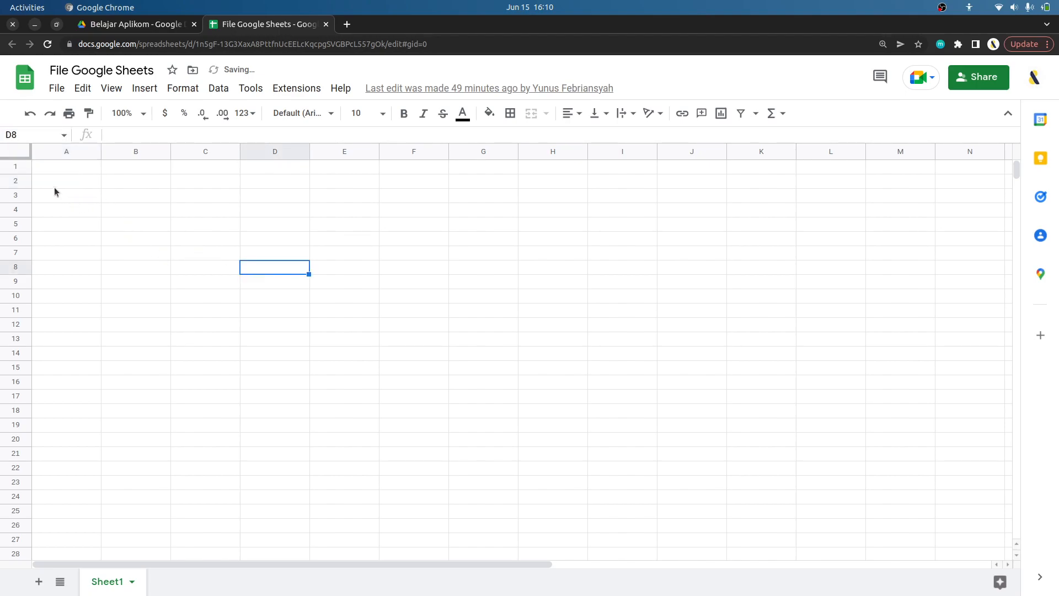
Select the range A3:D3 in row 3 to examine its cell reference
{"action": "left_click_drag", "start_coordinate": [61, 194], "coordinate": [290, 202]}
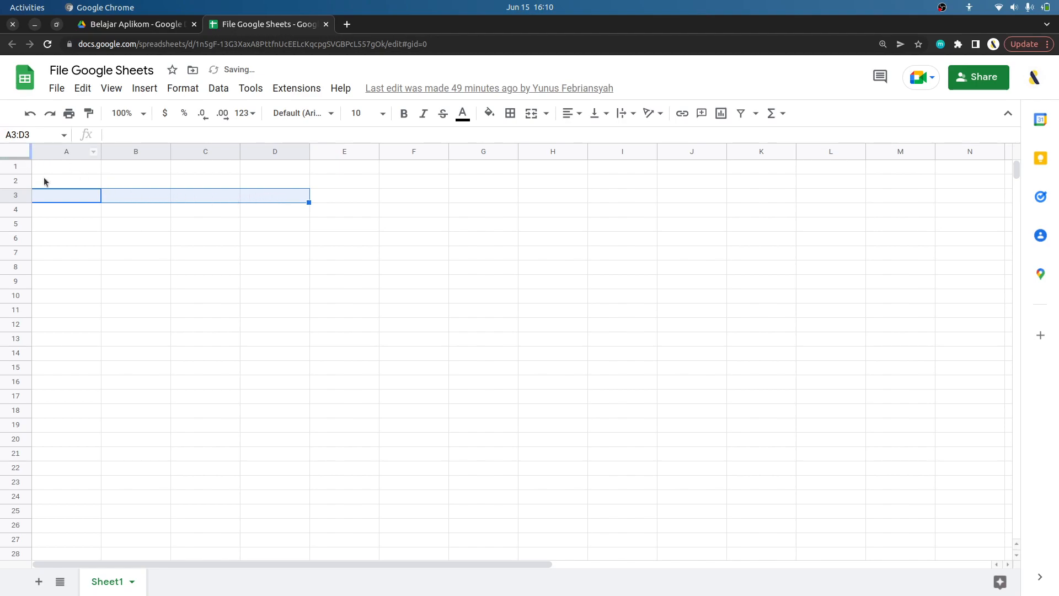
{"action": "left_click", "coordinate": [77, 199]}
{"action": "left_click_drag", "start_coordinate": [66, 198], "coordinate": [263, 201]}
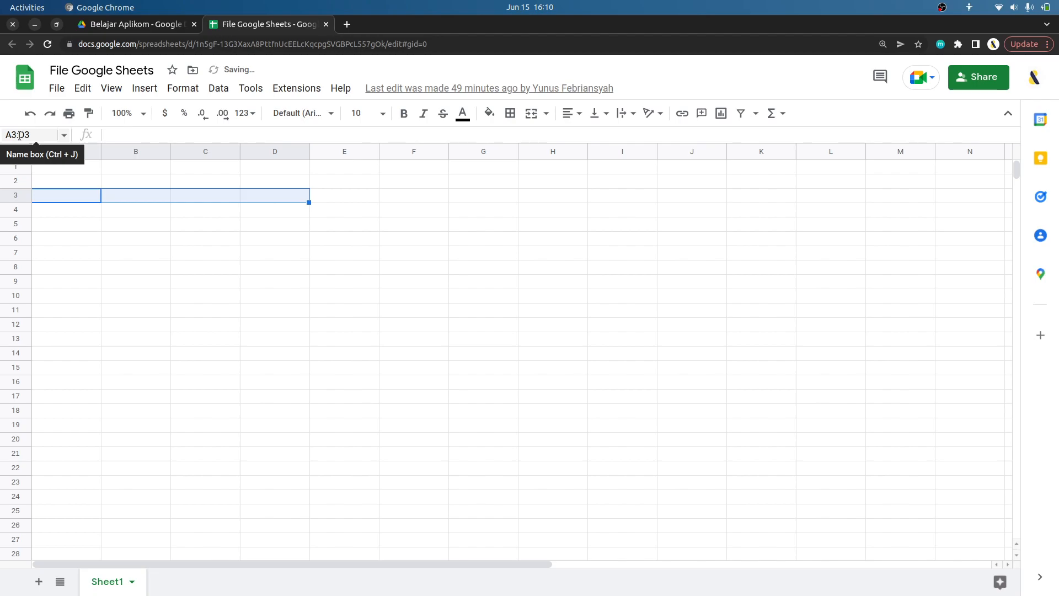
{"action": "left_click", "coordinate": [289, 194]}
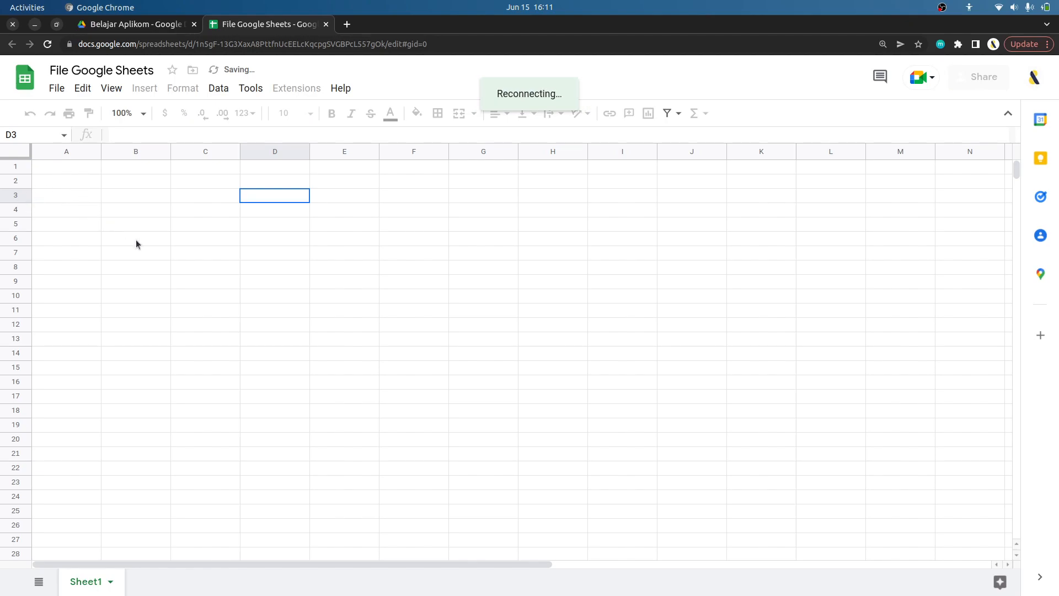
{"action": "left_click_drag", "start_coordinate": [353, 354], "coordinate": [47, 302]}
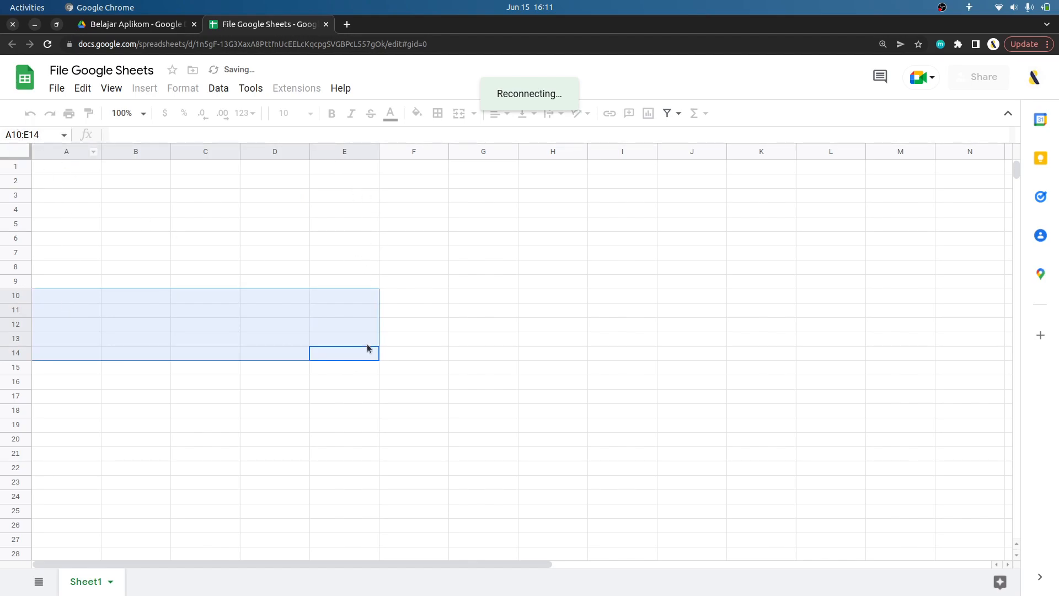
{"action": "left_click", "coordinate": [284, 395]}
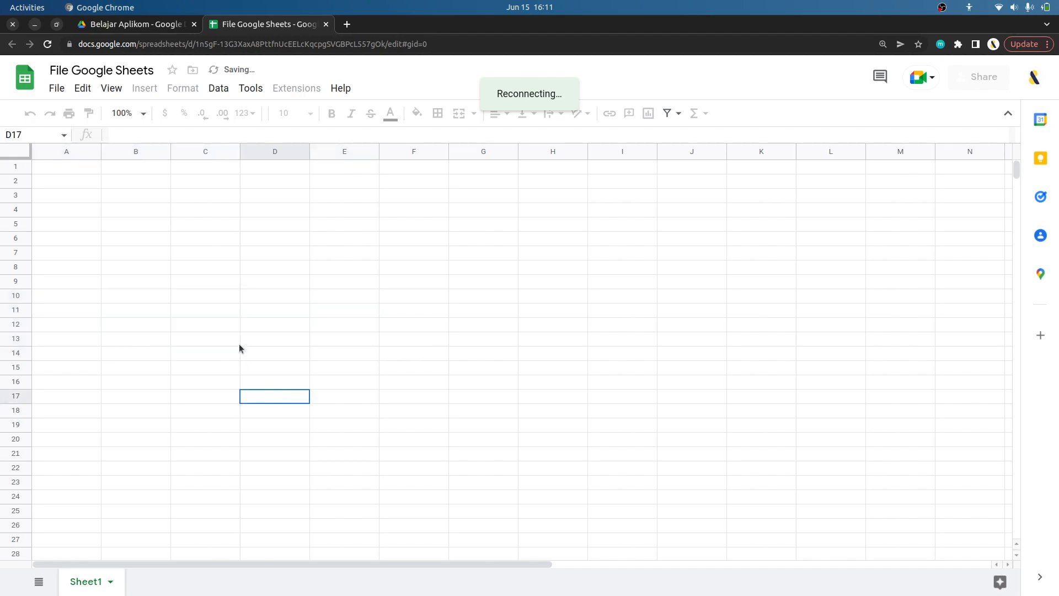
{"action": "left_click", "coordinate": [208, 283]}
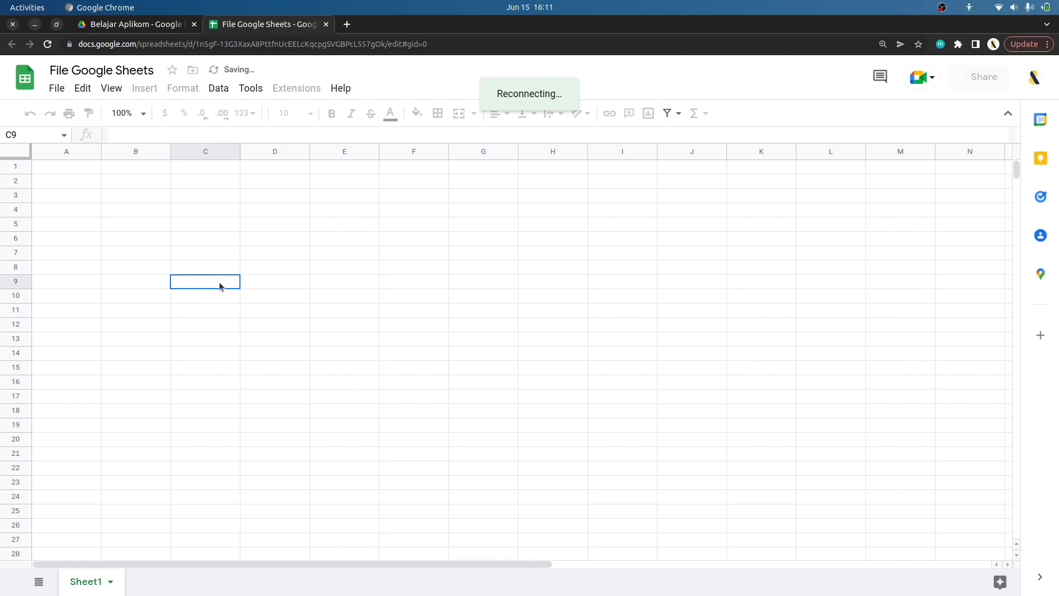
Enter the title "DATA RENTAL PS" in cell A1
{"action": "left_click", "coordinate": [71, 165]}
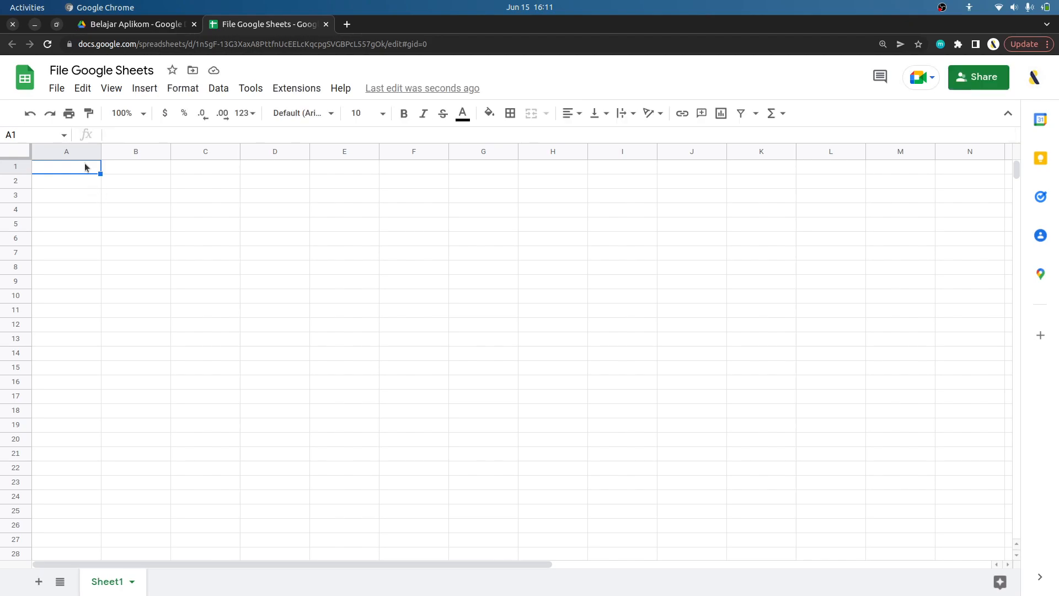
{"action": "type", "text": "DATA "}
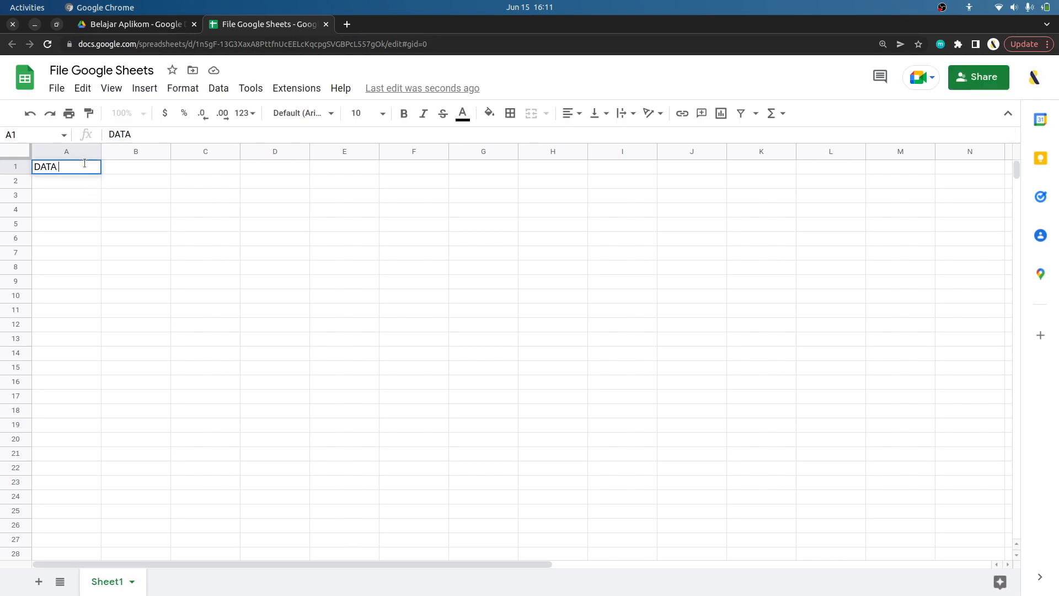
{"action": "type", "text": "RENTAL PS"}
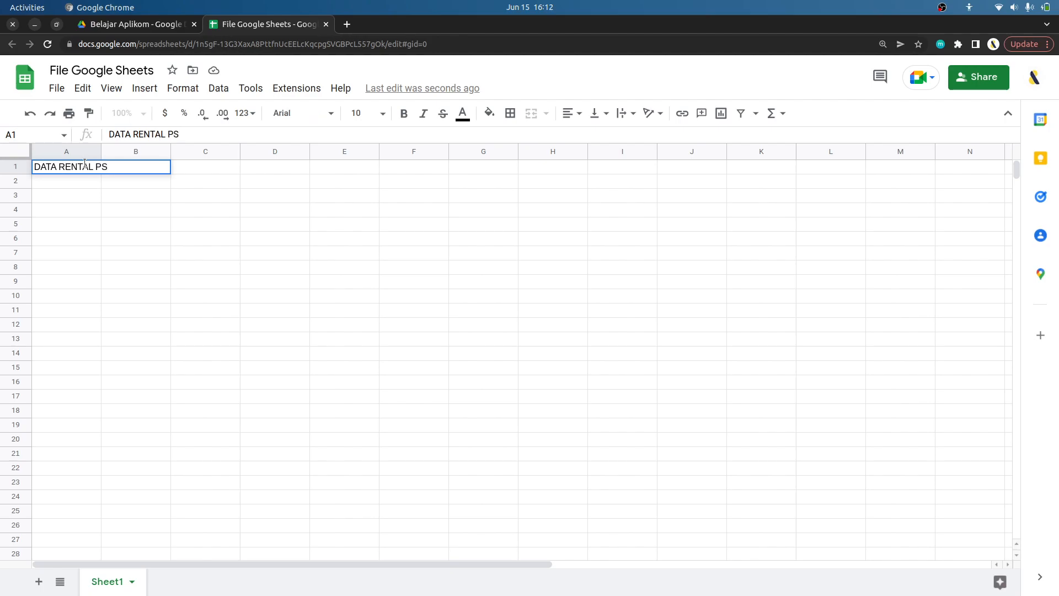
{"action": "key", "text": "Return"}
{"action": "key", "text": "Return"}
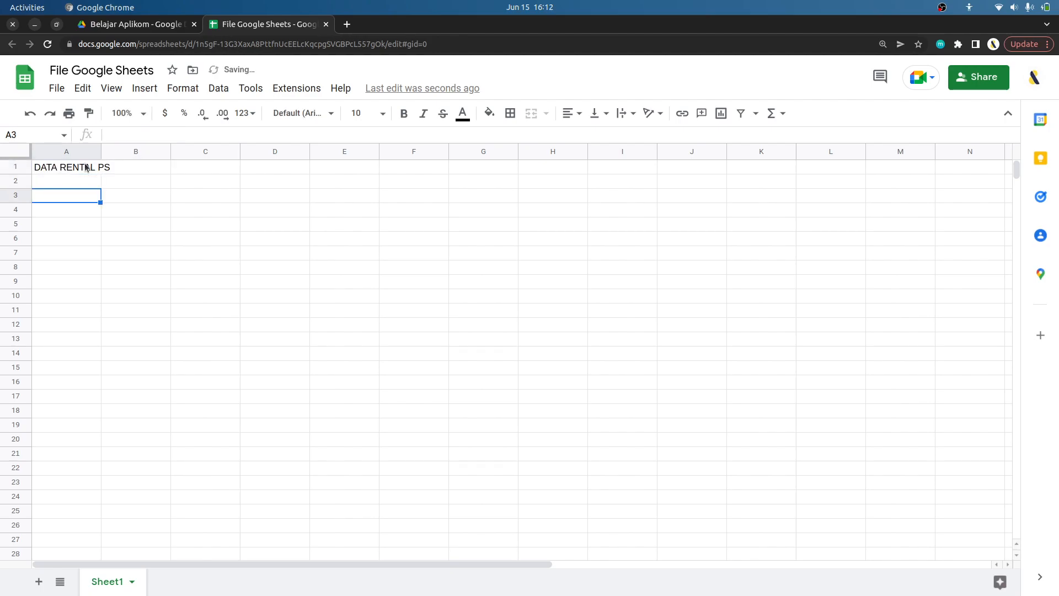
Enter the column headers "NO" in A3 and "Nama Pelanggan" in B3
{"action": "type", "text": "NO"}
{"action": "key", "text": "Tab"}
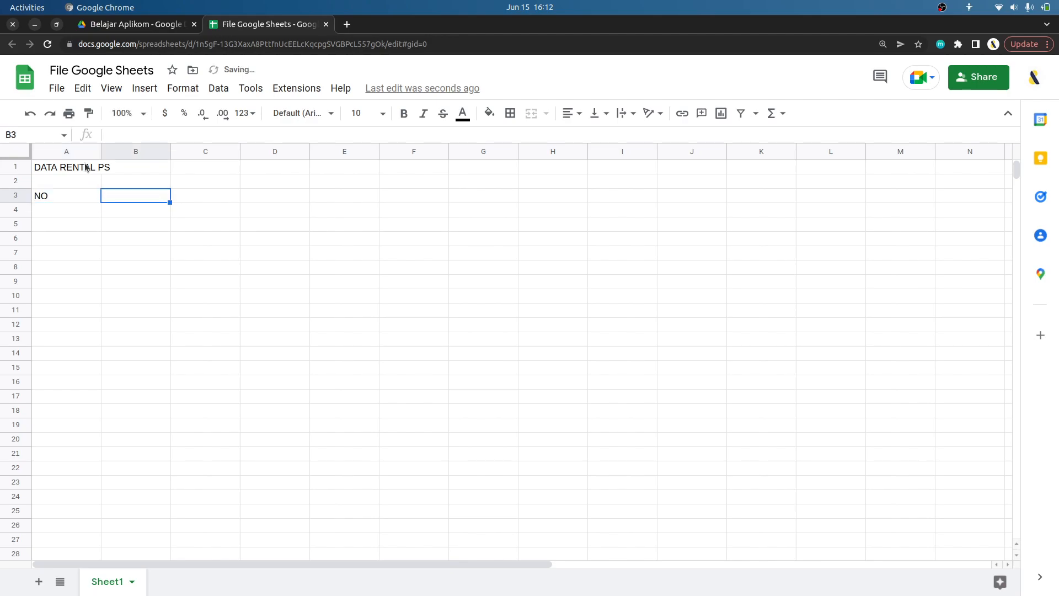
{"action": "type", "text": "NAM"}
{"action": "key", "text": "BackSpace"}
{"action": "type", "text": "ama Pelanggan"}
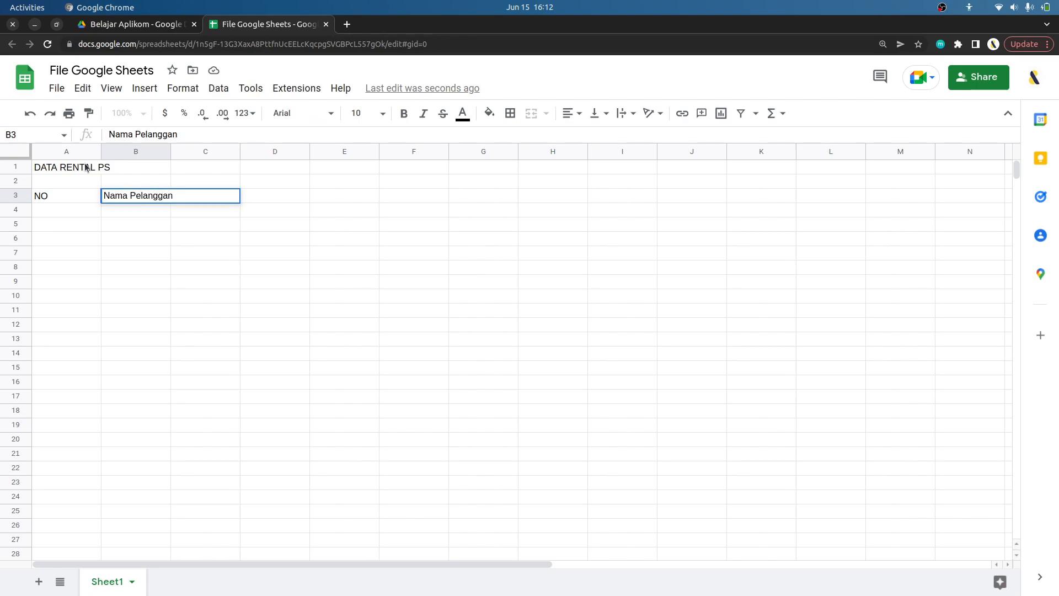
{"action": "key", "text": "Tab"}
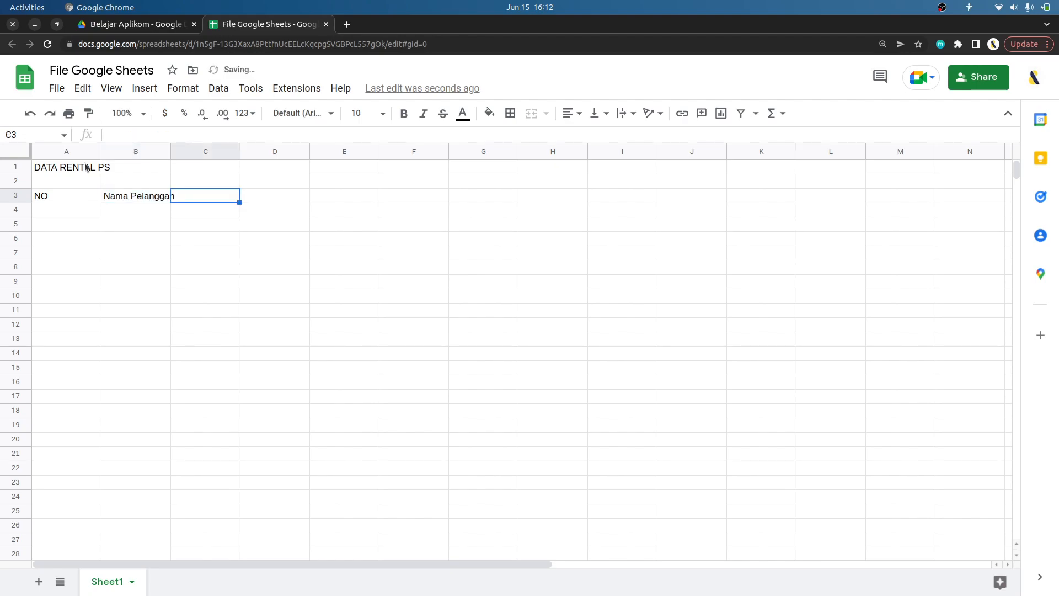
Enter the column header "Tipe PS" in cell C3
{"action": "type", "text": "TIPE PS"}
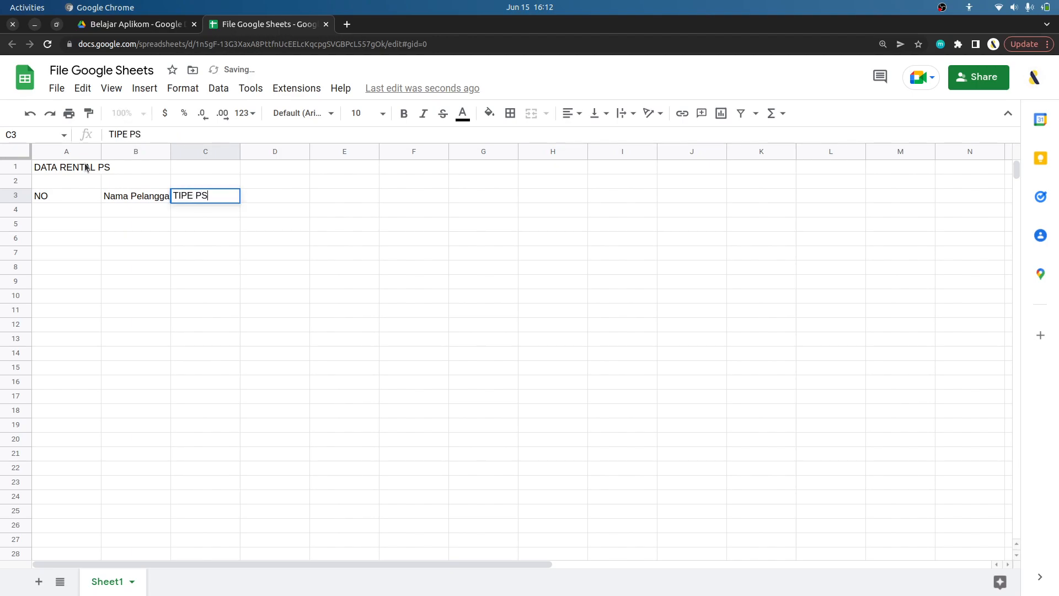
{"action": "key", "text": "Left"}
{"action": "key", "text": "Left"}
{"action": "key", "text": "Right"}
{"action": "key", "text": "Right"}
{"action": "type", "text": "Tipe PS"}
{"action": "key", "text": "Tab"}
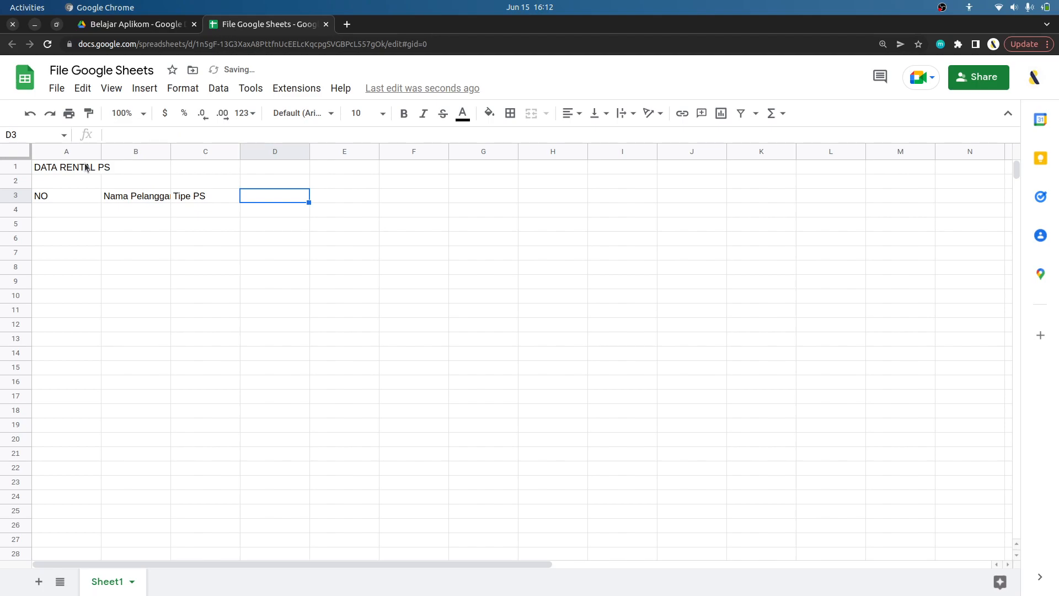
Enter the column headers "Harga Perjam", "Lama Rental" and "Total Harga" in cells D3 to F3
{"action": "type", "text": "Harga Perjam"}
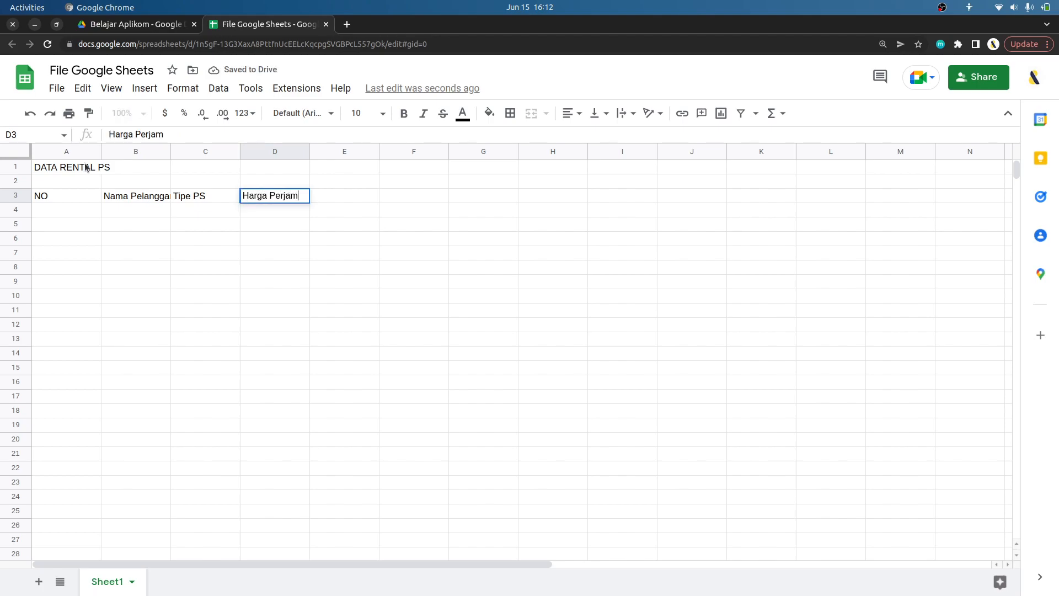
{"action": "key", "text": "Tab"}
{"action": "type", "text": "Lama Rental"}
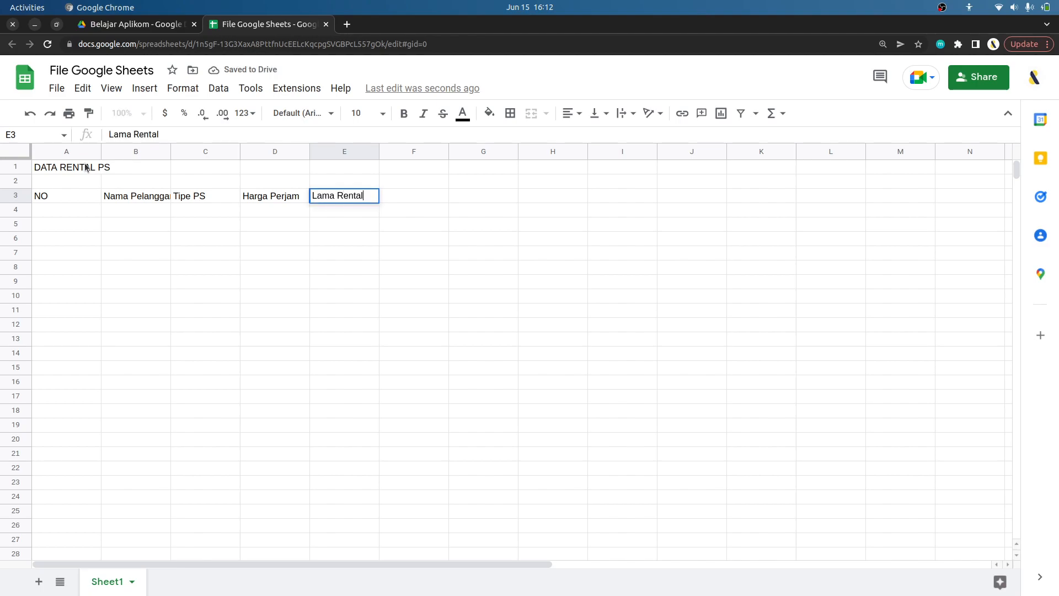
{"action": "key", "text": "Tab"}
{"action": "type", "text": "Total Hara"}
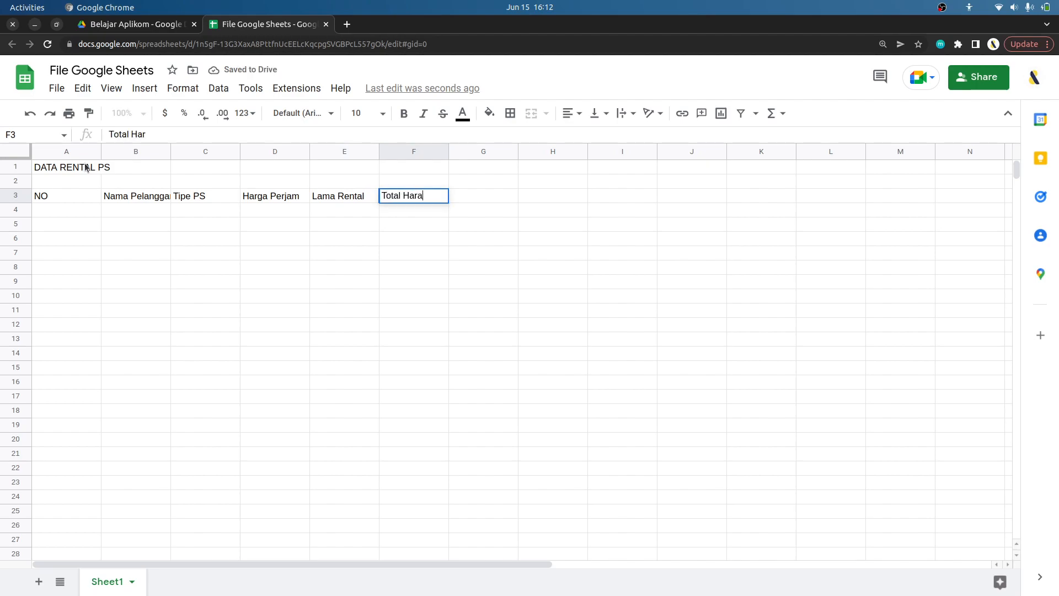
{"action": "type", "text": "a"}
{"action": "key", "text": "Return"}
Enter the row numbers 1 and 2 in A4 and A5 under NO and select both cells
{"action": "key", "text": "Left"}
{"action": "key", "text": "Left"}
{"action": "key", "text": "Left"}
{"action": "key", "text": "Left"}
{"action": "key", "text": "Left"}
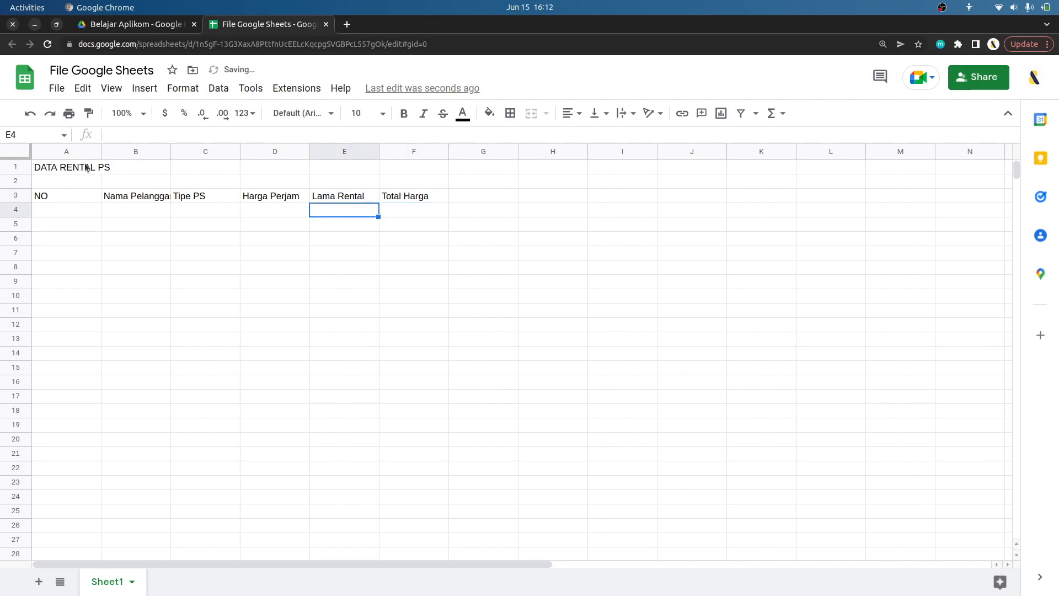
{"action": "type", "text": "1"}
{"action": "key", "text": "Return"}
{"action": "type", "text": "2"}
{"action": "key", "text": "Up"}
{"action": "key", "text": "shift+Down"}
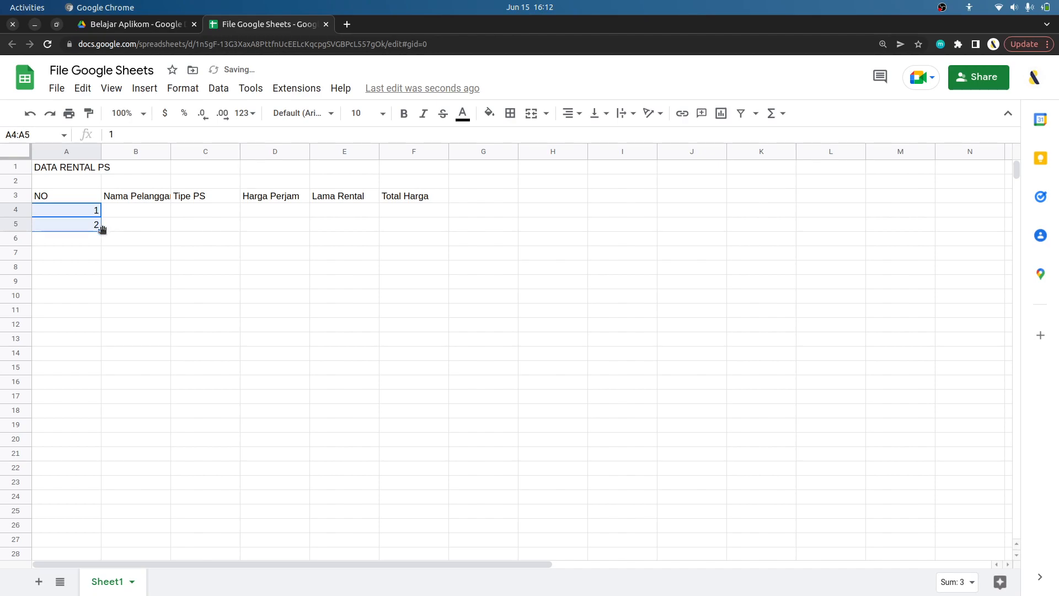
Extend the NO numbering series down to 5 in cell A8 and widen column B to fit "Nama Pelanggan"
{"action": "left_click_drag", "start_coordinate": [100, 231], "coordinate": [105, 270]}
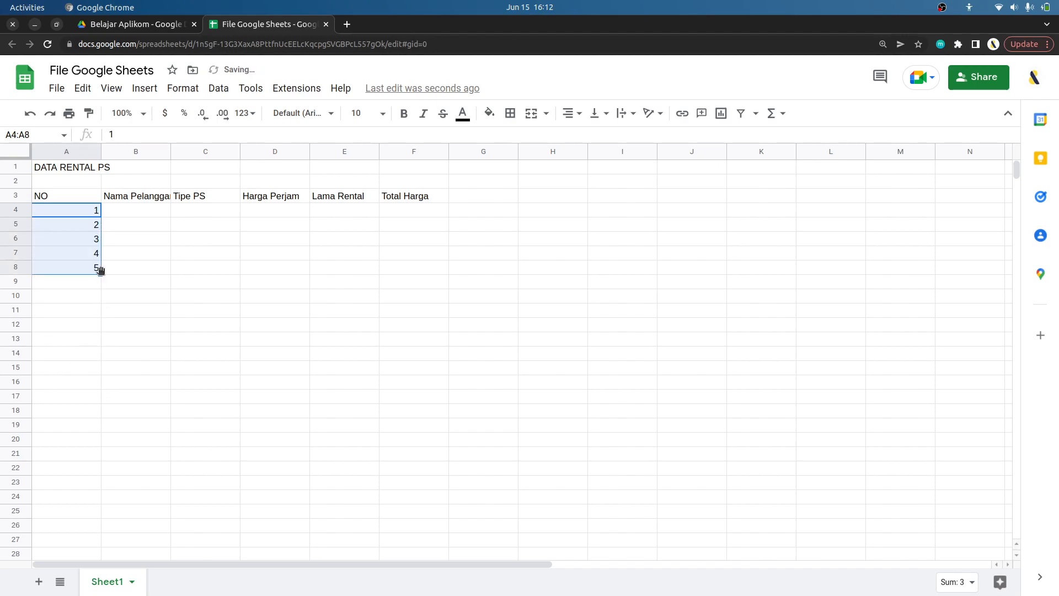
{"action": "left_click", "coordinate": [138, 210]}
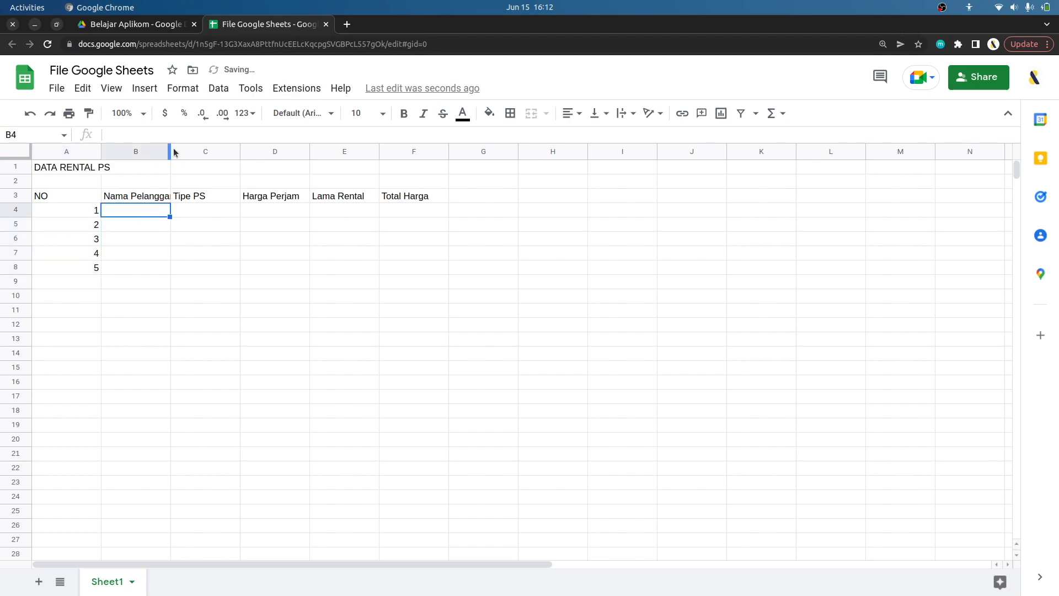
{"action": "left_click_drag", "start_coordinate": [169, 147], "coordinate": [245, 148]}
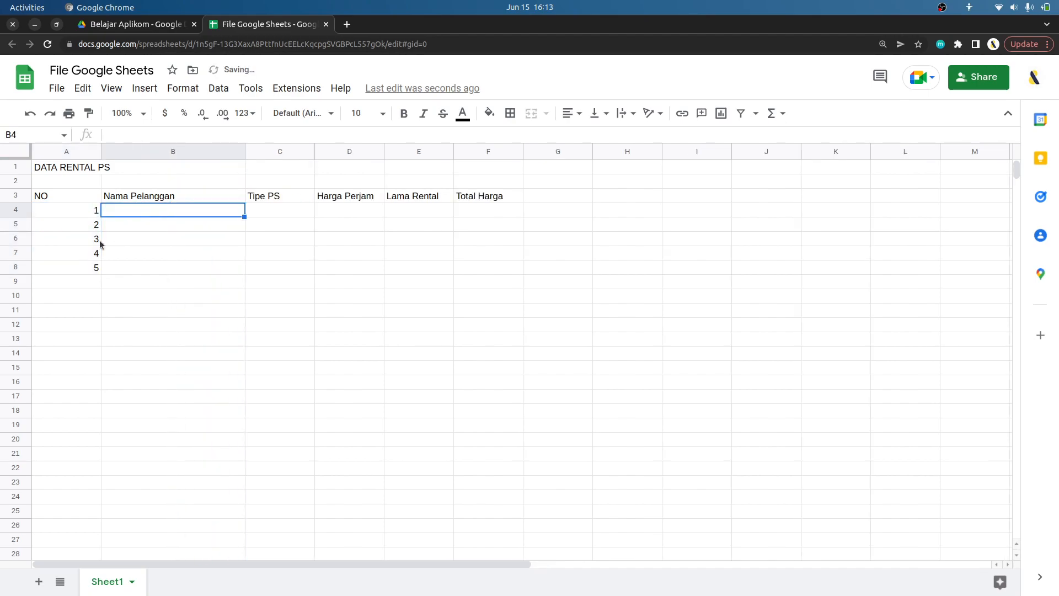
Center the column headers in A3:F3 horizontally
{"action": "left_click", "coordinate": [92, 215]}
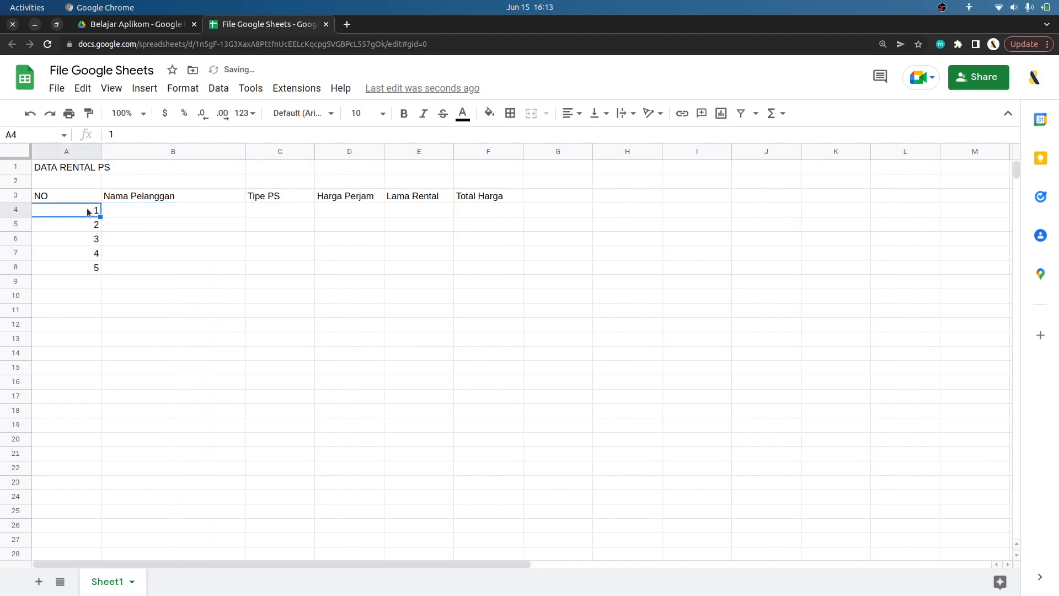
{"action": "left_click", "coordinate": [87, 262], "text": "shift"}
{"action": "left_click", "coordinate": [58, 198]}
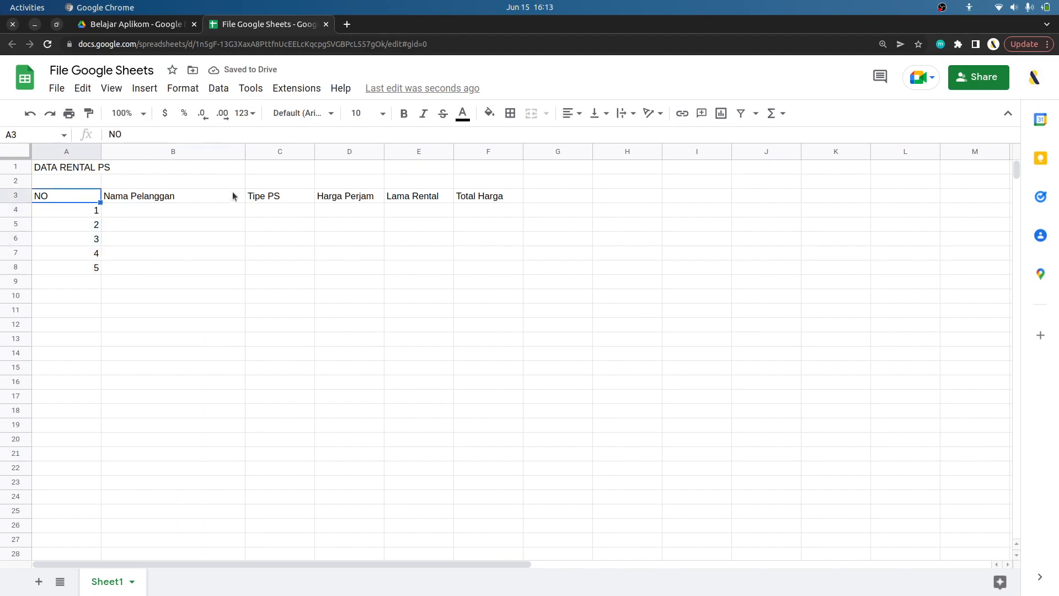
{"action": "left_click", "coordinate": [519, 196], "text": "shift"}
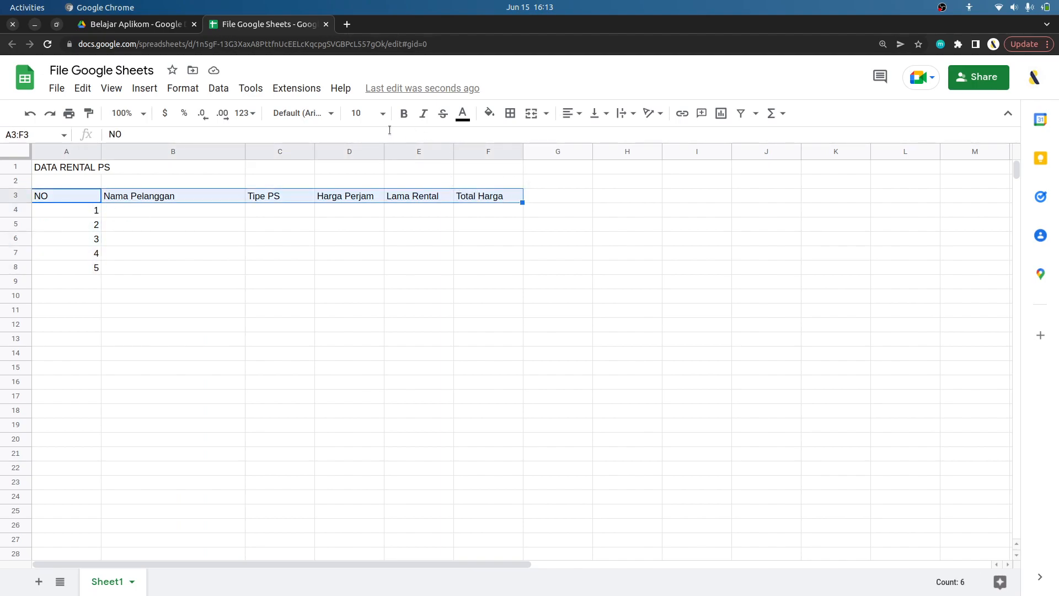
{"action": "left_click", "coordinate": [572, 113]}
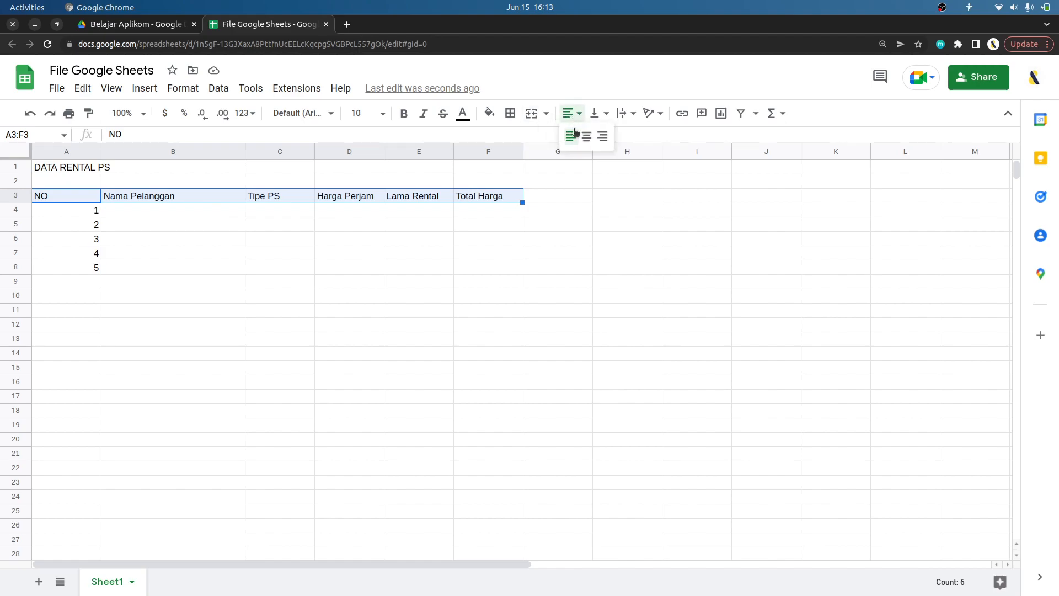
{"action": "left_click", "coordinate": [586, 136]}
Set the vertical alignment of all cells in the sheet to middle
{"action": "left_click", "coordinate": [220, 274]}
{"action": "key", "text": "ctrl+a"}
{"action": "left_click", "coordinate": [611, 286]}
{"action": "left_click", "coordinate": [651, 338]}
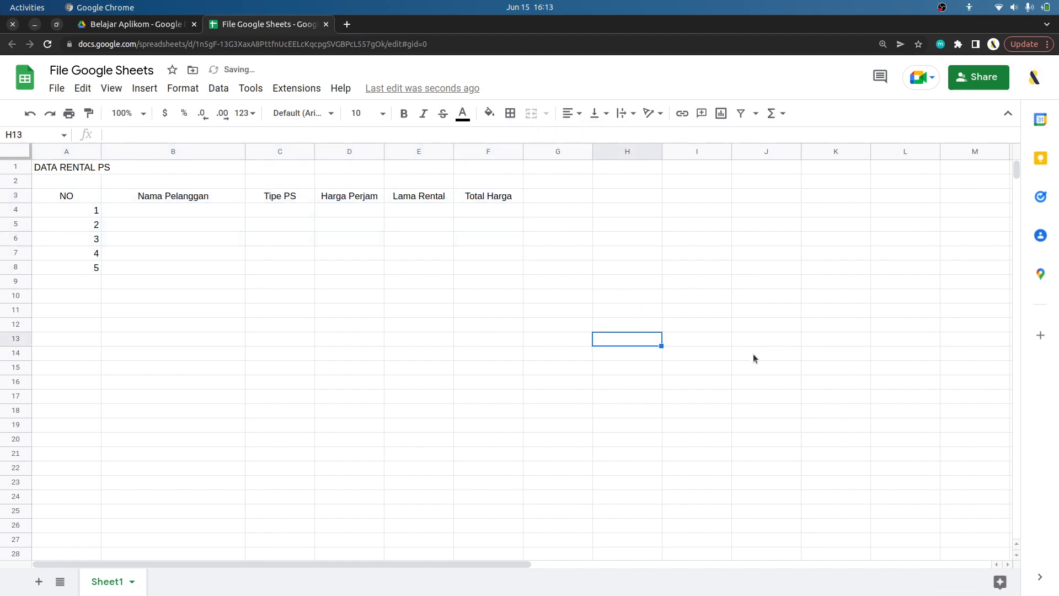
{"action": "key", "text": "ctrl+a"}
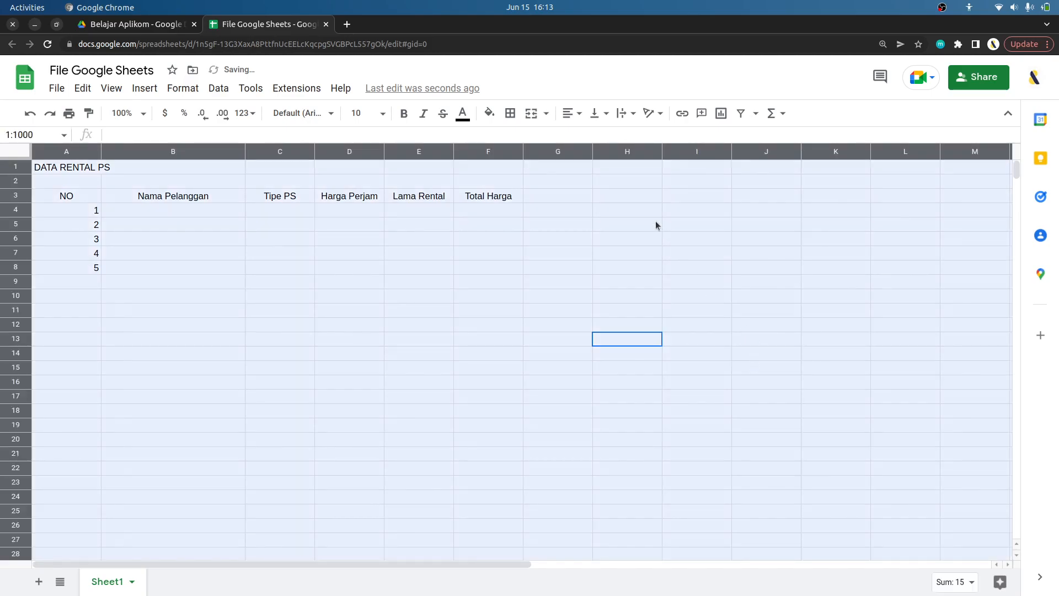
{"action": "left_click", "coordinate": [606, 115]}
{"action": "left_click", "coordinate": [614, 137]}
{"action": "left_click", "coordinate": [450, 339]}
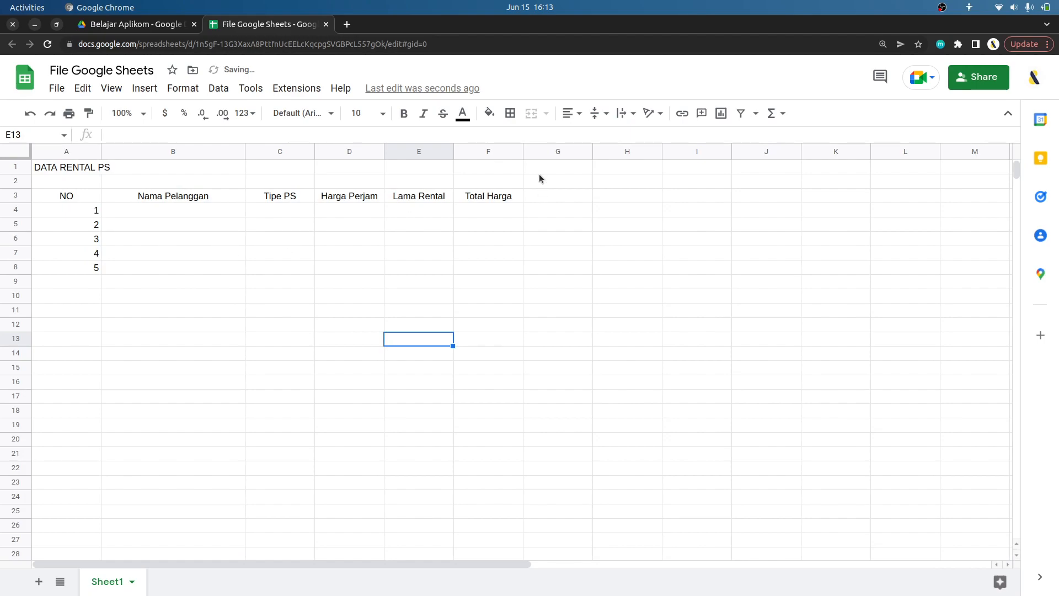
Center the row numbers in A4:A8 horizontally
{"action": "left_click", "coordinate": [77, 213]}
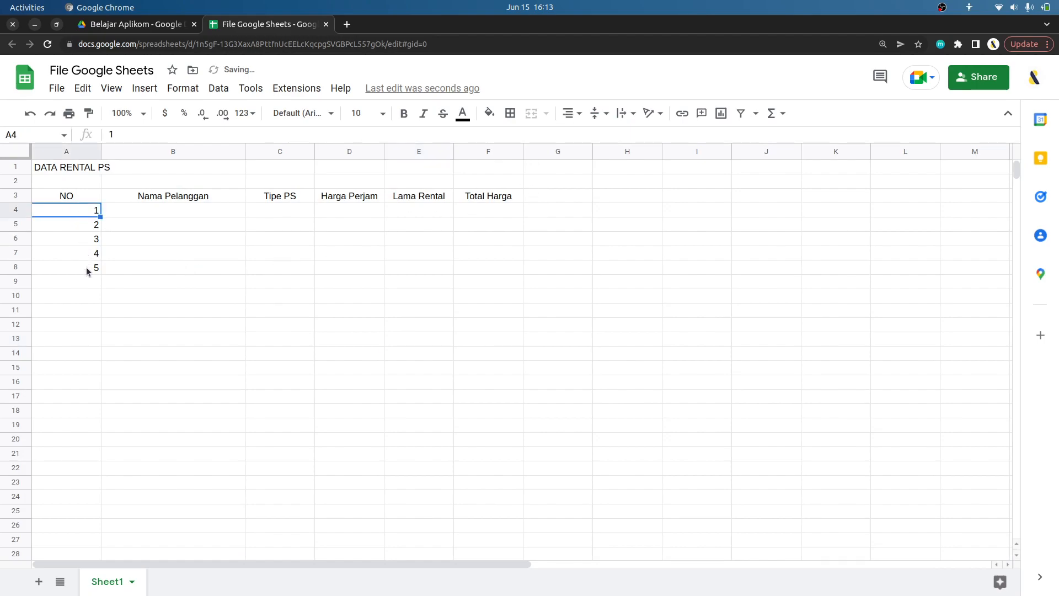
{"action": "left_click", "coordinate": [87, 271], "text": "shift"}
{"action": "left_click", "coordinate": [571, 113]}
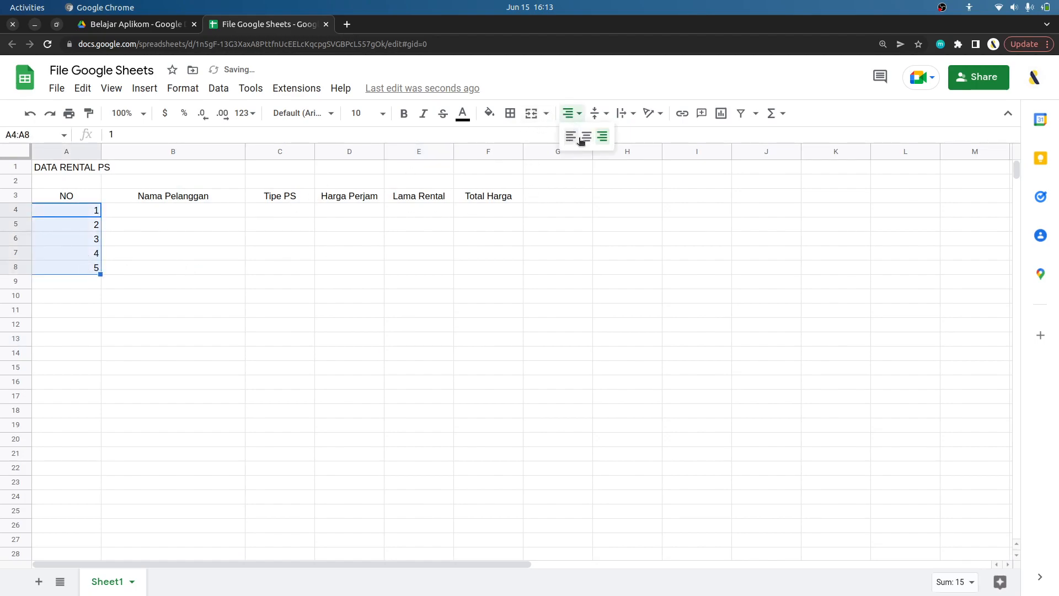
{"action": "left_click", "coordinate": [586, 137]}
{"action": "left_click", "coordinate": [232, 272]}
Apply all borders to the table range A3:F8
{"action": "left_click", "coordinate": [185, 212]}
{"action": "left_click_drag", "start_coordinate": [64, 197], "coordinate": [480, 270]}
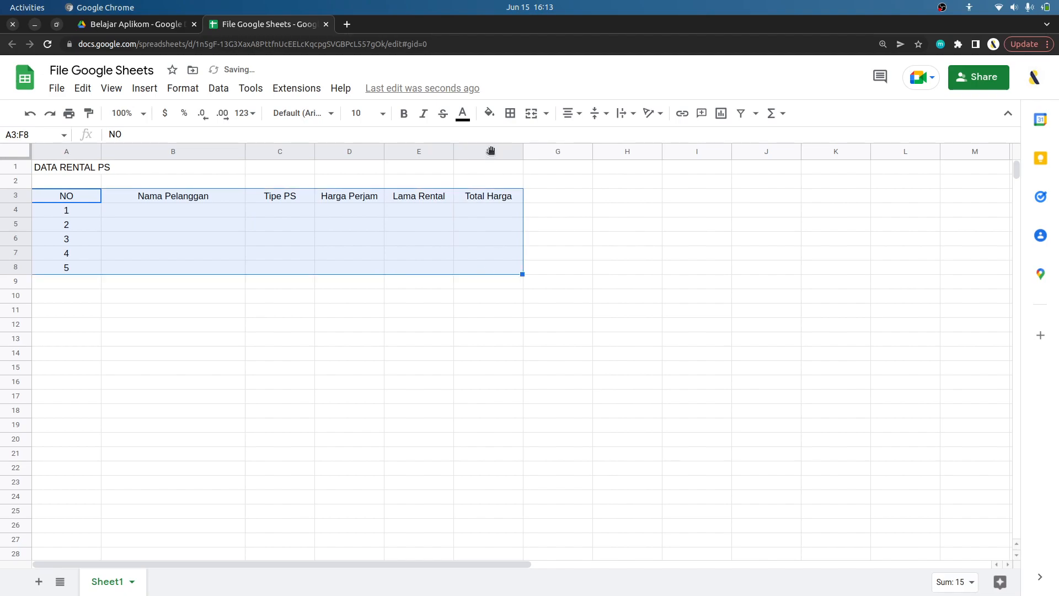
{"action": "left_click", "coordinate": [510, 114]}
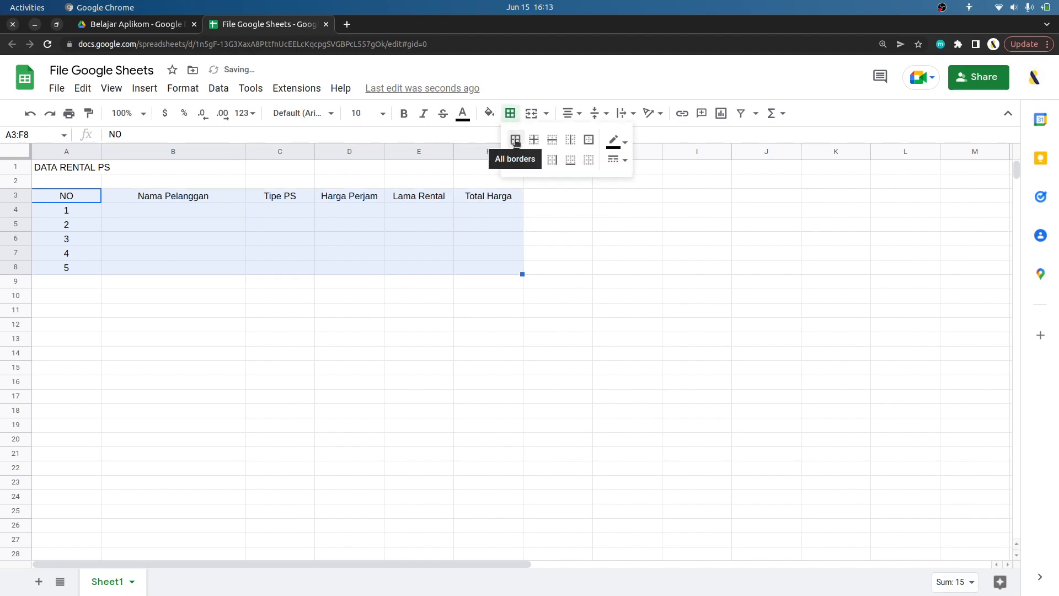
{"action": "left_click", "coordinate": [515, 142]}
{"action": "left_click", "coordinate": [397, 253]}
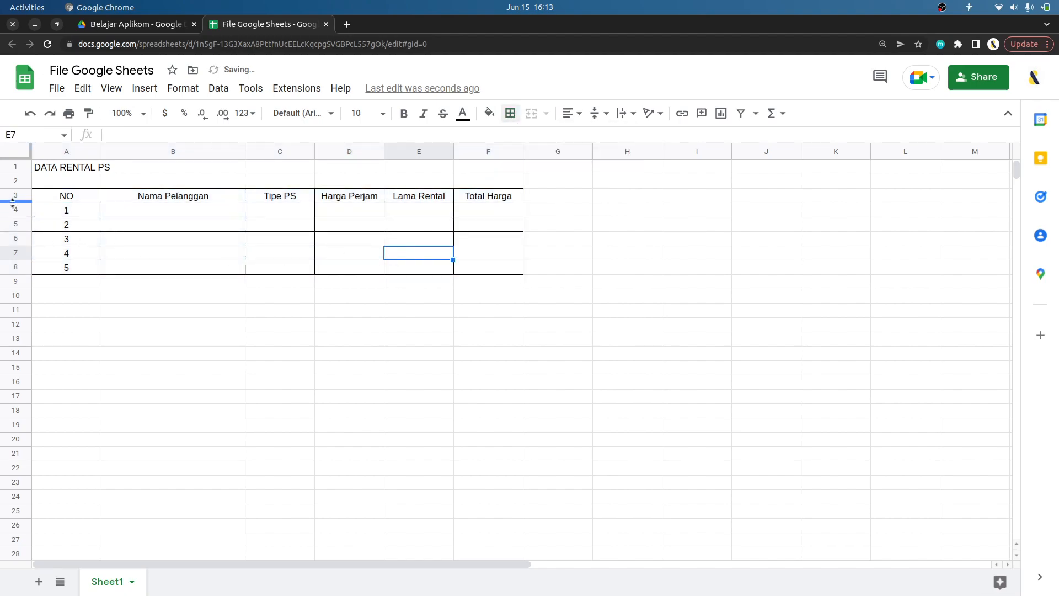
Make header row 3 about twice as tall
{"action": "left_click_drag", "start_coordinate": [15, 209], "coordinate": [18, 218]}
{"action": "left_click", "coordinate": [78, 205]}
{"action": "left_click", "coordinate": [501, 209], "text": "shift"}
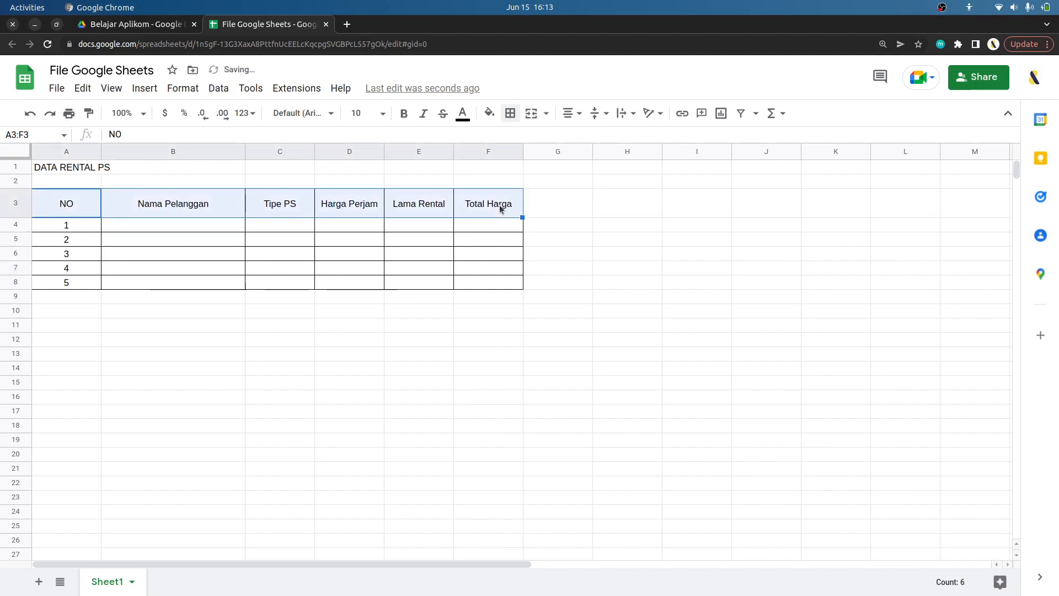
Change the font of the entire sheet to Rajdhani
{"action": "left_click", "coordinate": [661, 313]}
{"action": "key", "text": "ctrl+a"}
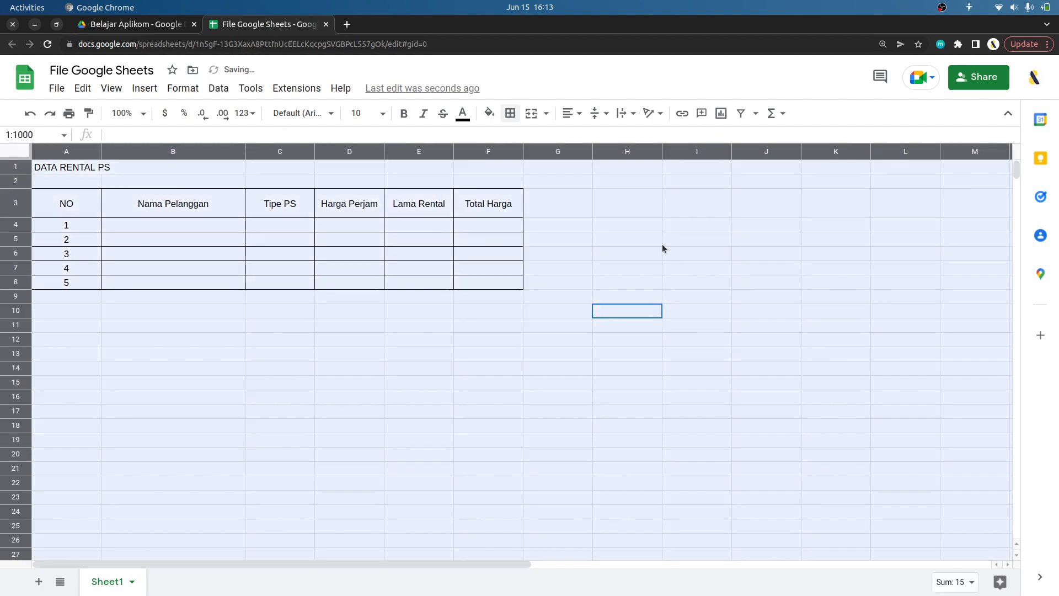
{"action": "left_click", "coordinate": [332, 119]}
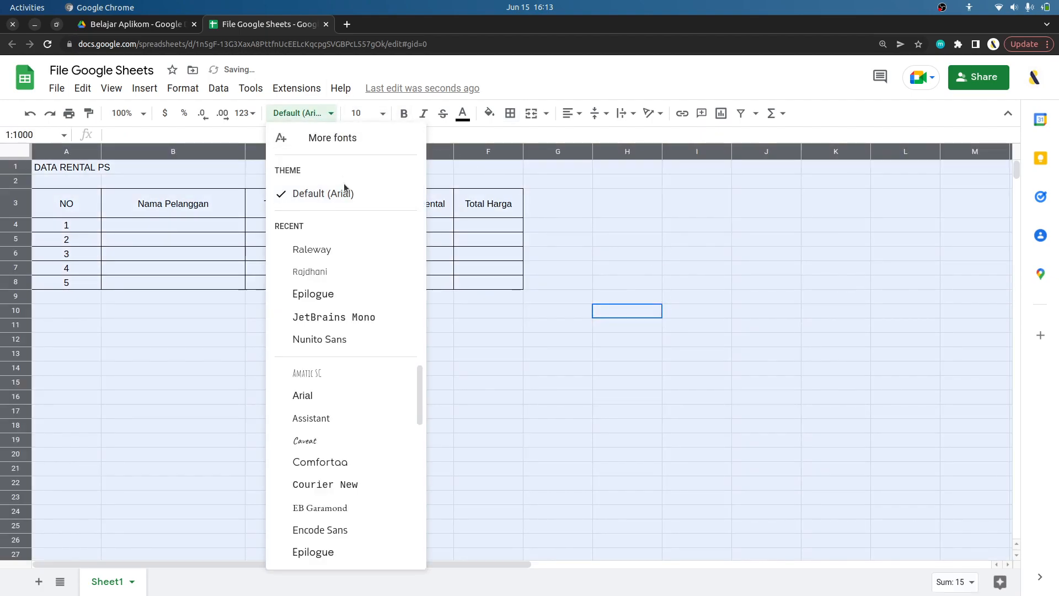
{"action": "left_click", "coordinate": [353, 268]}
Make the column headers in A3:F3 bold
{"action": "left_click", "coordinate": [89, 213]}
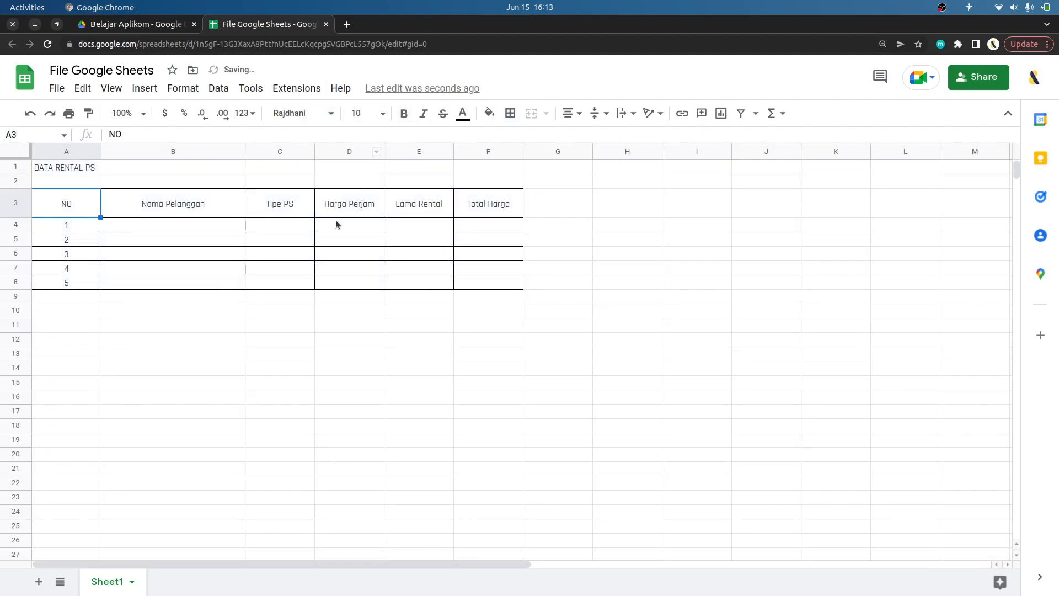
{"action": "left_click", "coordinate": [502, 213], "text": "shift"}
{"action": "key", "text": "ctrl+b"}
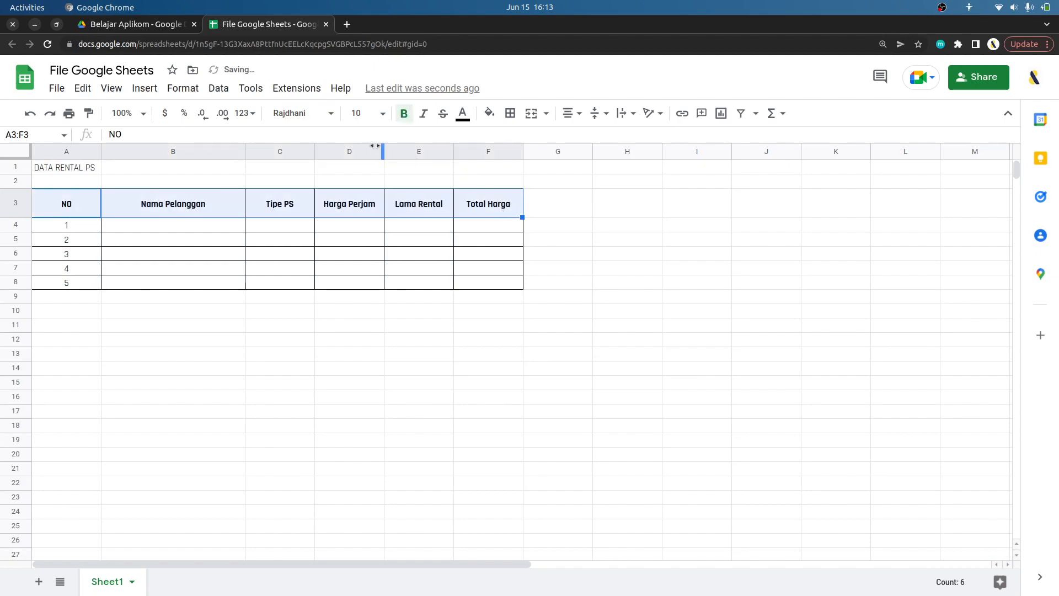
Try font sizes 18 and 14 on the column headers in A3:F3
{"action": "left_click", "coordinate": [383, 113]}
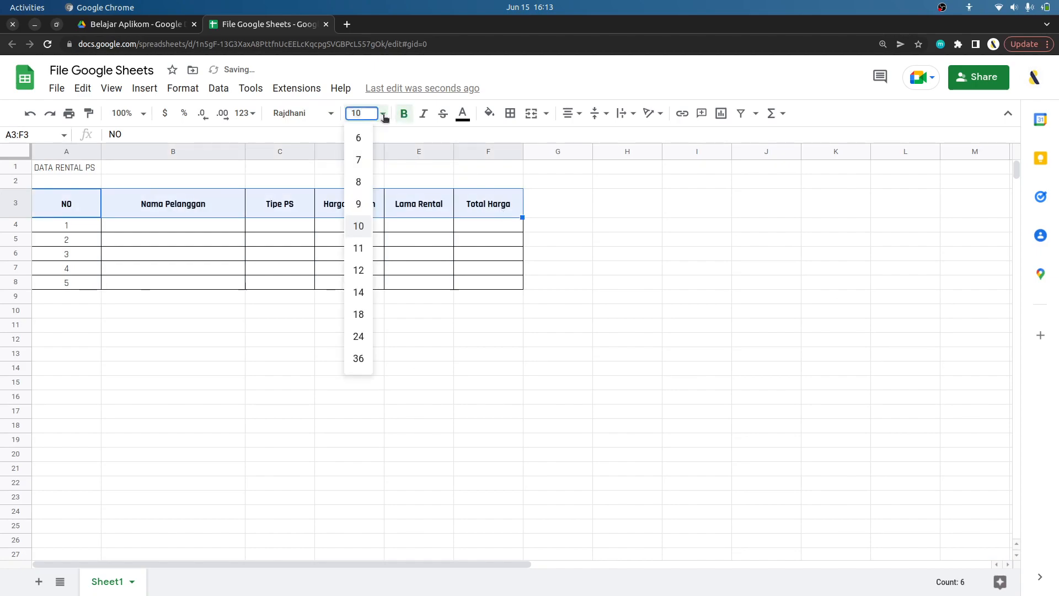
{"action": "left_click", "coordinate": [359, 315]}
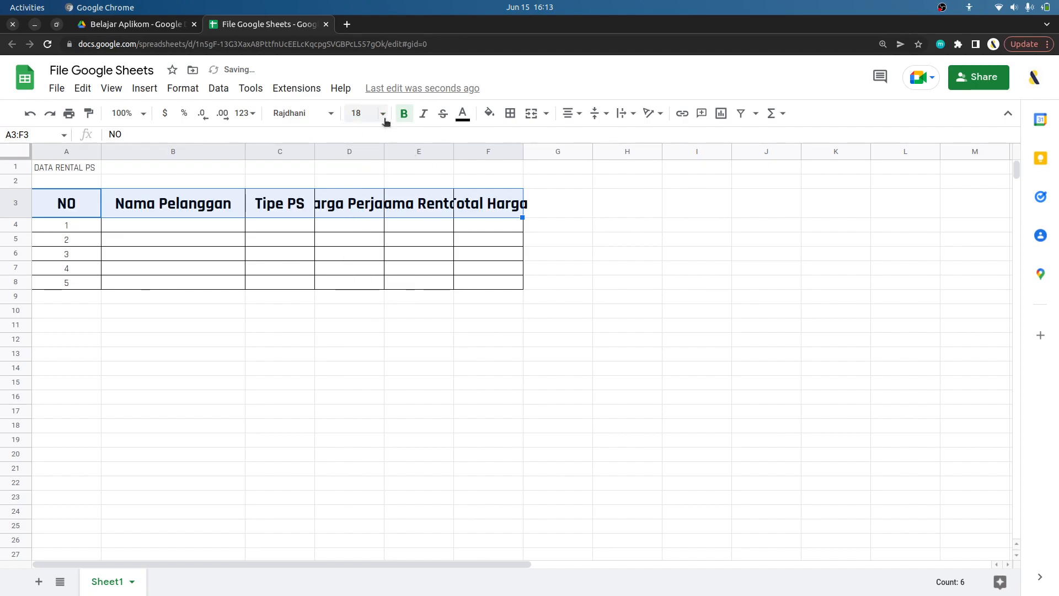
{"action": "left_click", "coordinate": [383, 115]}
{"action": "left_click", "coordinate": [359, 293]}
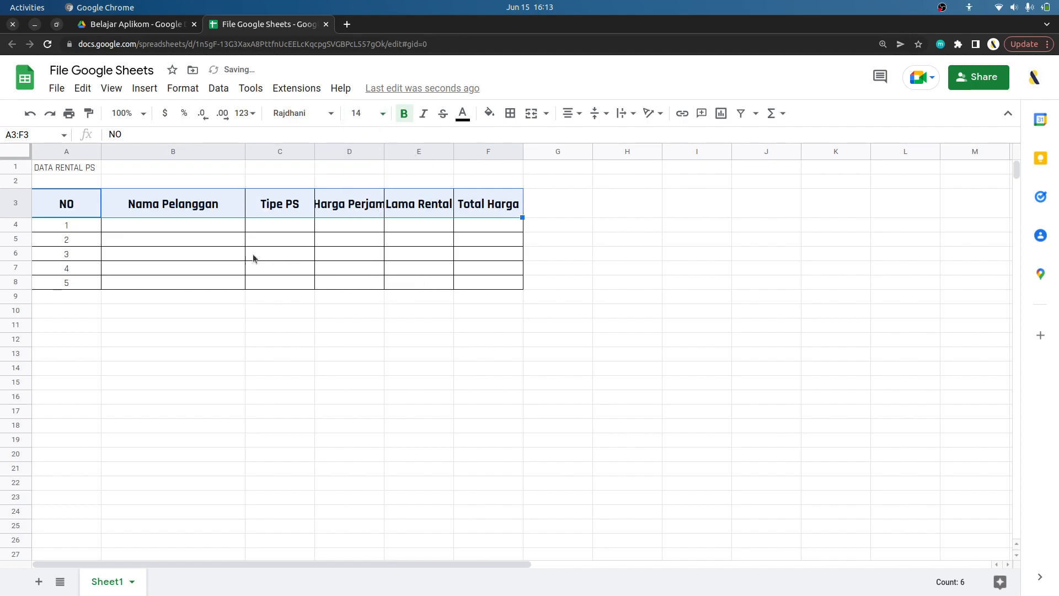
Set the font size of the entire sheet to 12
{"action": "left_click", "coordinate": [105, 323]}
{"action": "key", "text": "ctrl+a"}
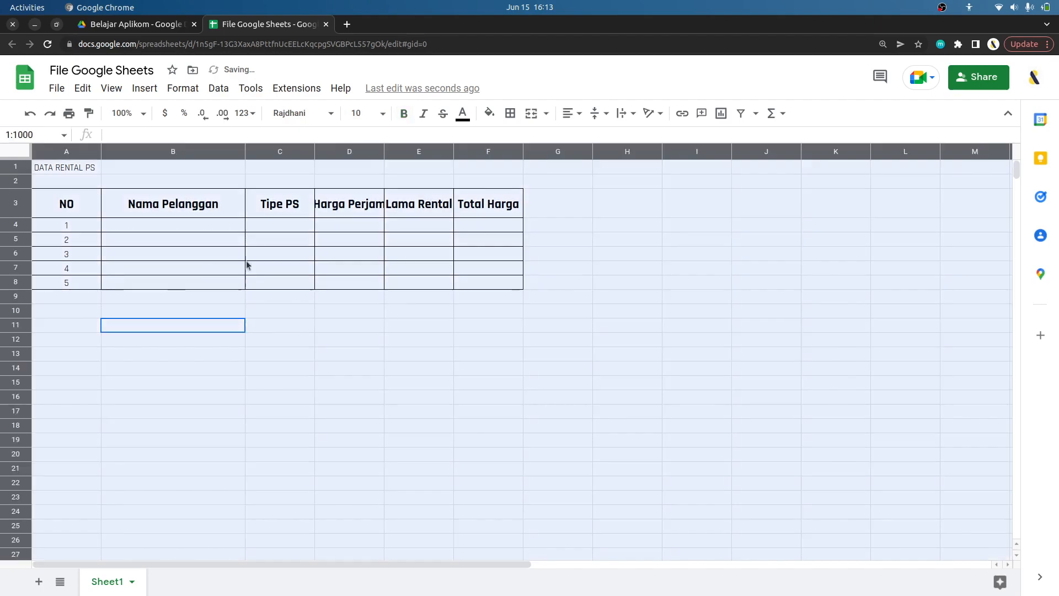
{"action": "left_click", "coordinate": [372, 109]}
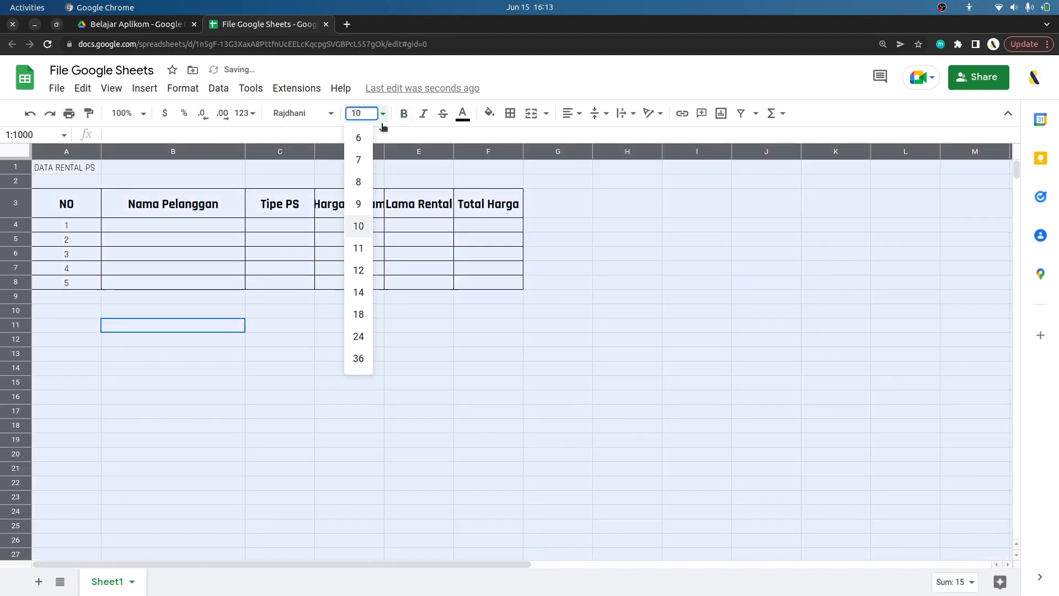
{"action": "left_click", "coordinate": [359, 270]}
Set the font size of the column headers in A3:F3 to 14
{"action": "left_click", "coordinate": [66, 206]}
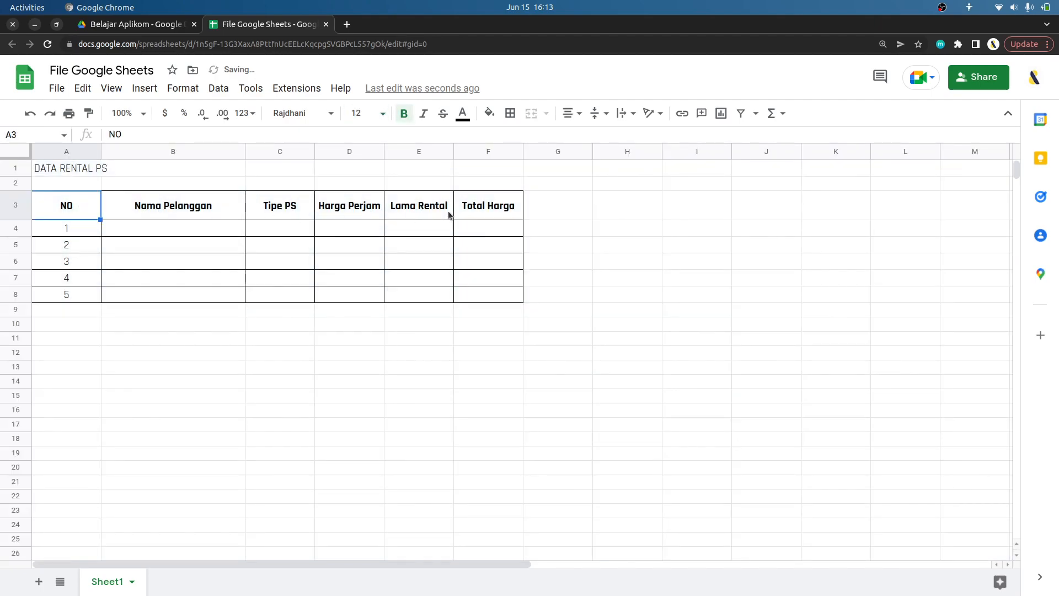
{"action": "left_click", "coordinate": [511, 211], "text": "shift"}
{"action": "left_click", "coordinate": [382, 113]}
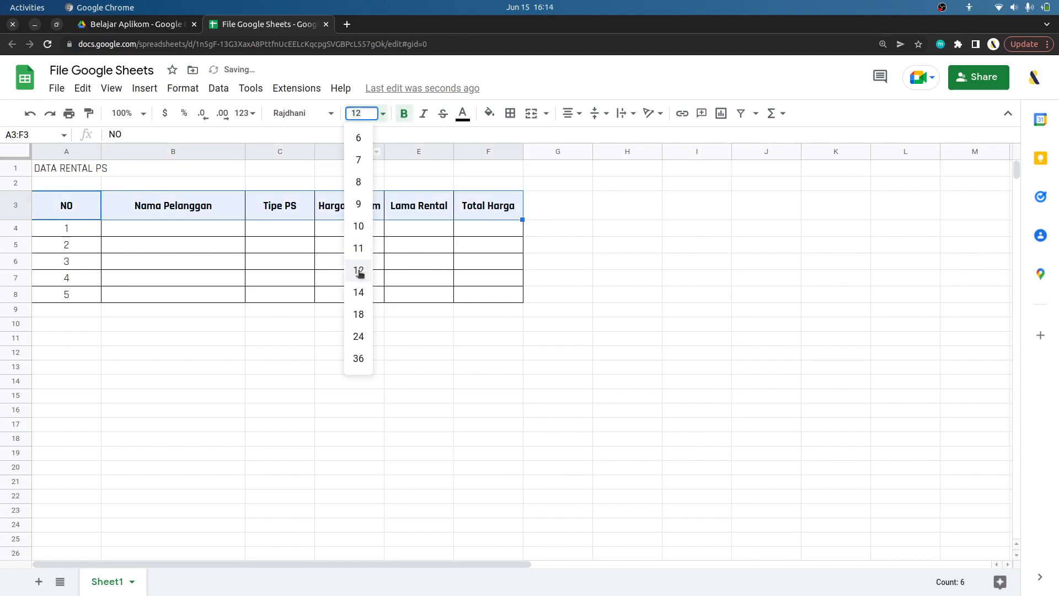
{"action": "left_click", "coordinate": [359, 292]}
{"action": "left_click", "coordinate": [573, 234]}
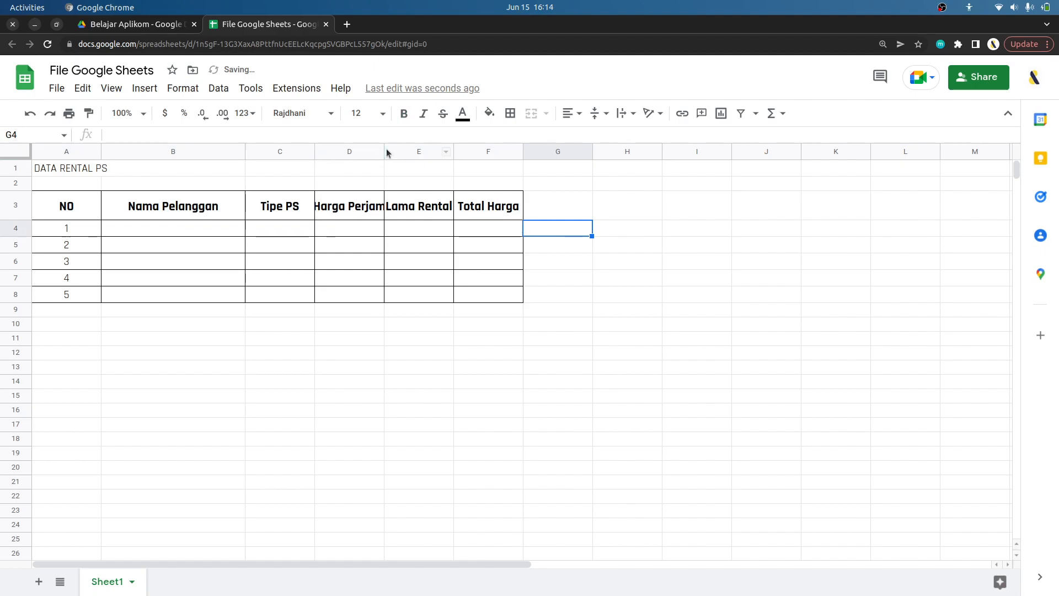
Widen columns D, E and F so the Harga Perjam, Lama Rental and Total Harga headers fit with some space
{"action": "left_click_drag", "start_coordinate": [382, 149], "coordinate": [409, 149]}
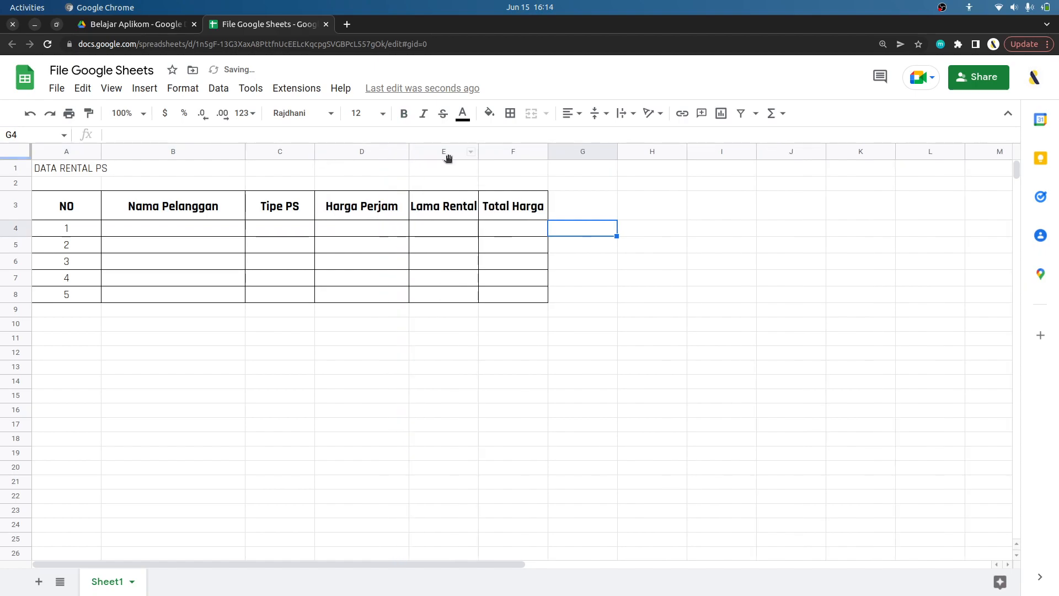
{"action": "left_click_drag", "start_coordinate": [479, 150], "coordinate": [493, 150]}
{"action": "left_click_drag", "start_coordinate": [560, 150], "coordinate": [584, 150]}
{"action": "left_click_drag", "start_coordinate": [182, 354], "coordinate": [166, 364]}
Merge cells A1:F1 and center the title "DATA RENTAL PS" across the table
{"action": "left_click", "coordinate": [67, 167]}
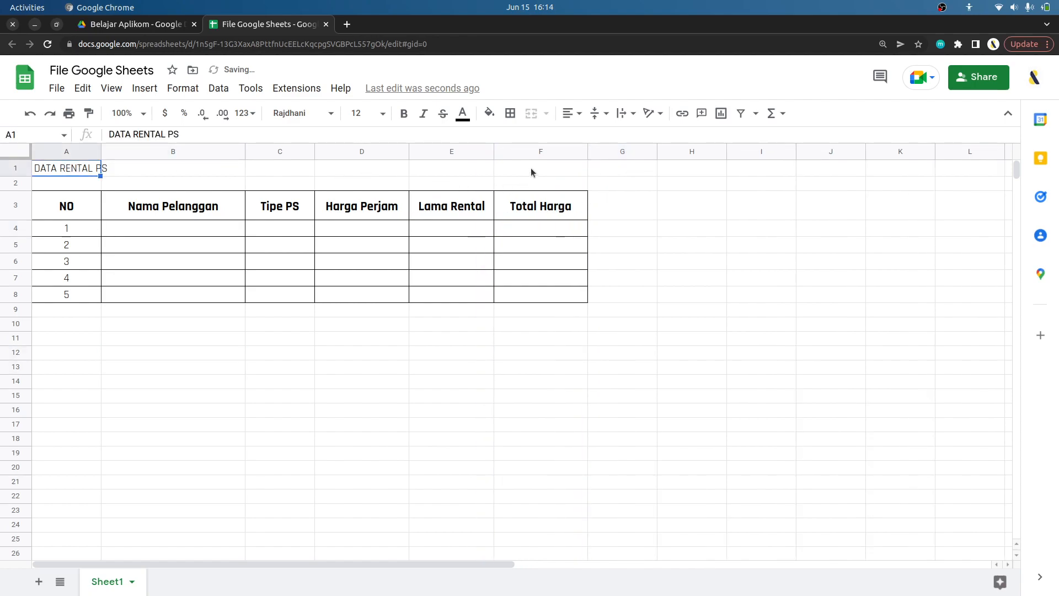
{"action": "left_click", "coordinate": [531, 170], "text": "shift"}
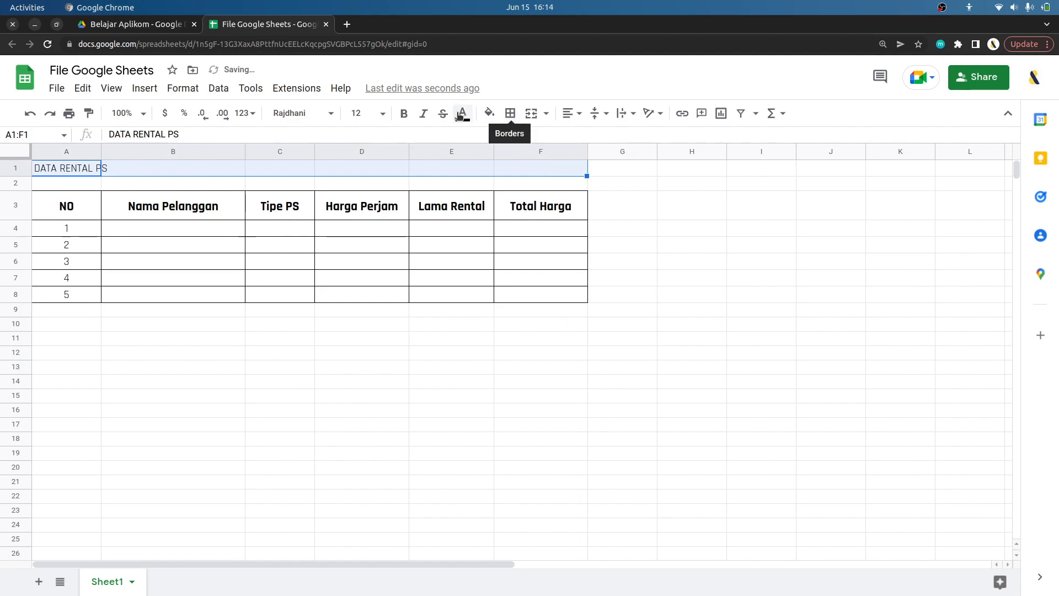
{"action": "left_click", "coordinate": [529, 118]}
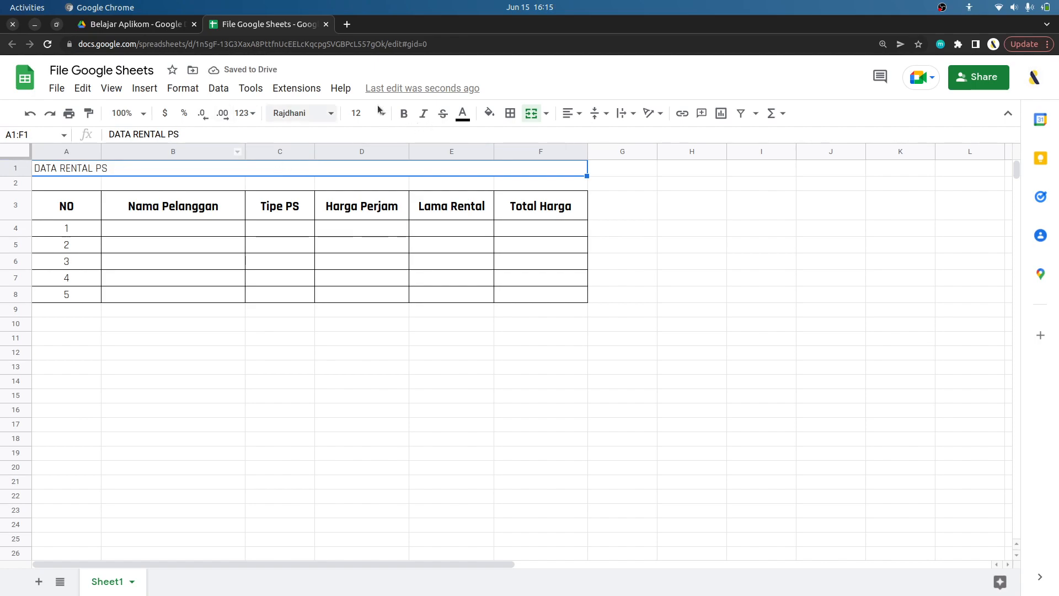
{"action": "left_click", "coordinate": [571, 113]}
{"action": "left_click", "coordinate": [584, 138]}
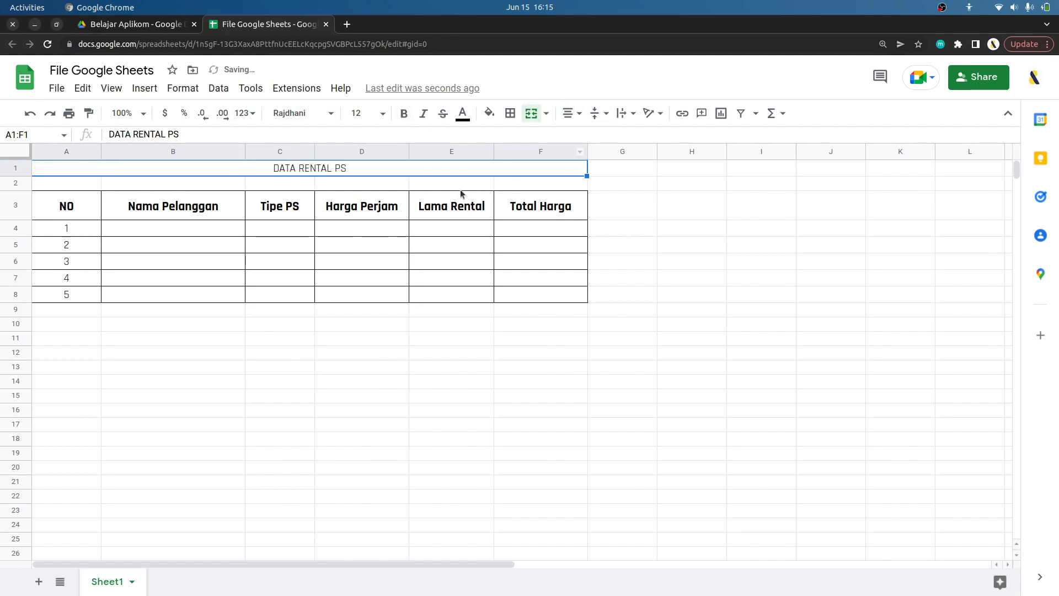
Make the merged title "DATA RENTAL PS" bold and set its font size to 18
{"action": "key", "text": "ctrl+b"}
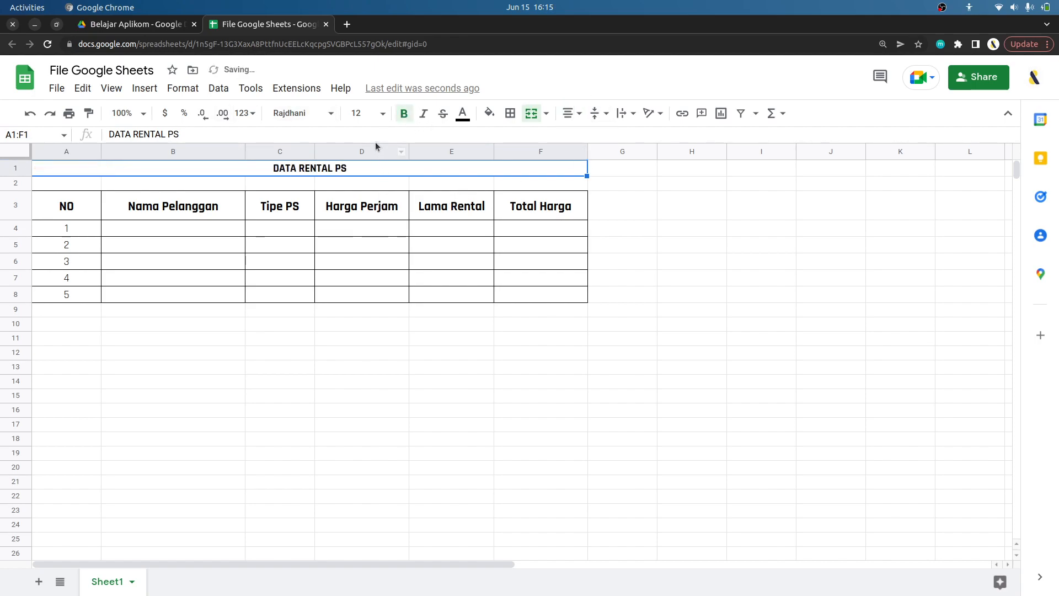
{"action": "left_click", "coordinate": [383, 114]}
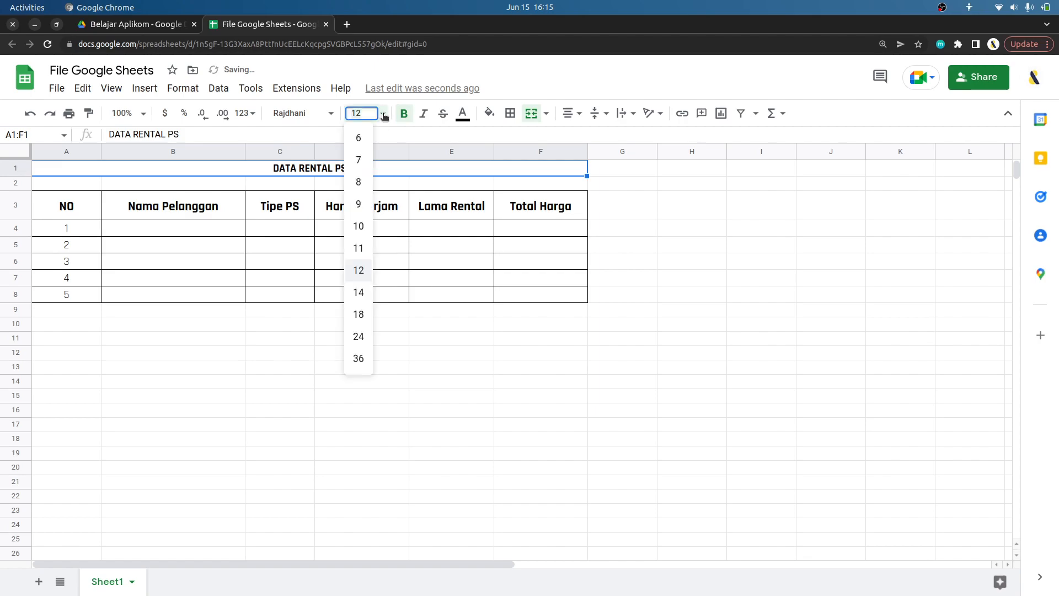
{"action": "left_click", "coordinate": [360, 313]}
{"action": "left_click", "coordinate": [739, 225]}
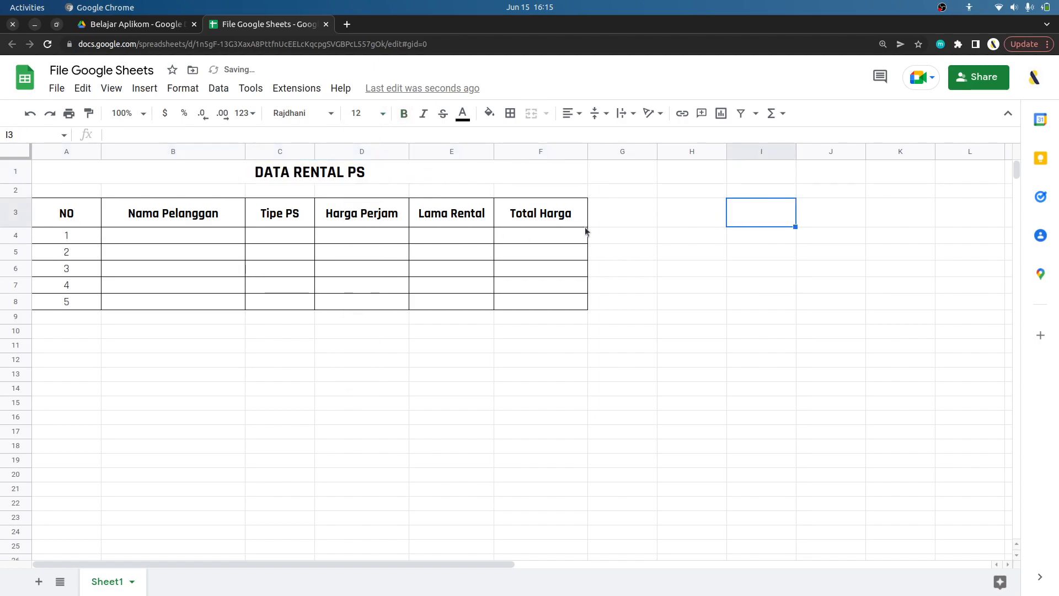
{"action": "left_click", "coordinate": [374, 174]}
Fill in the five customers' first names in B4:B8 under Nama Pelanggan
{"action": "left_click", "coordinate": [176, 240]}
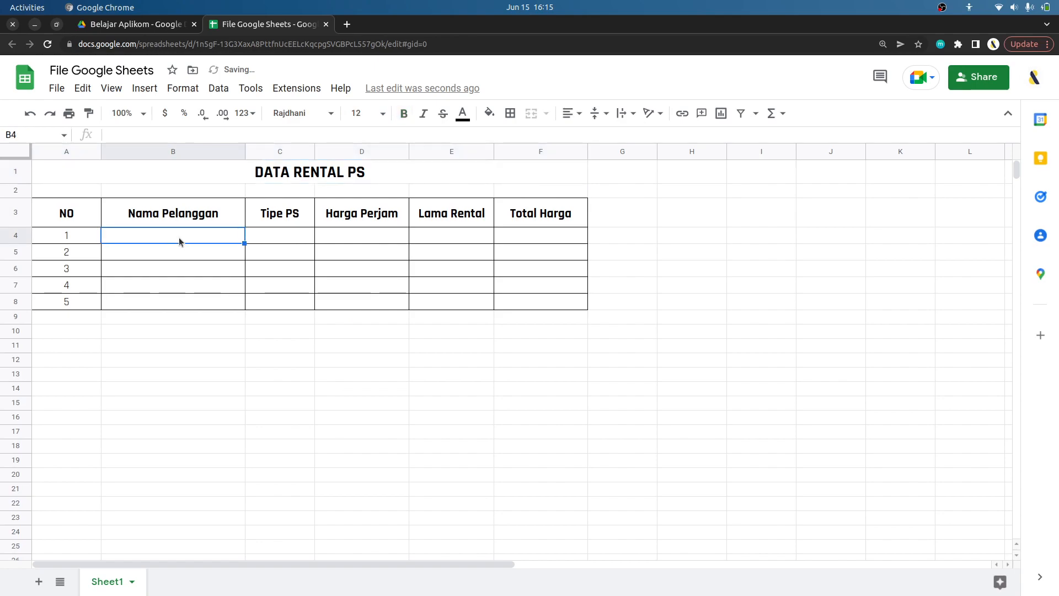
{"action": "type", "text": "Yudi"}
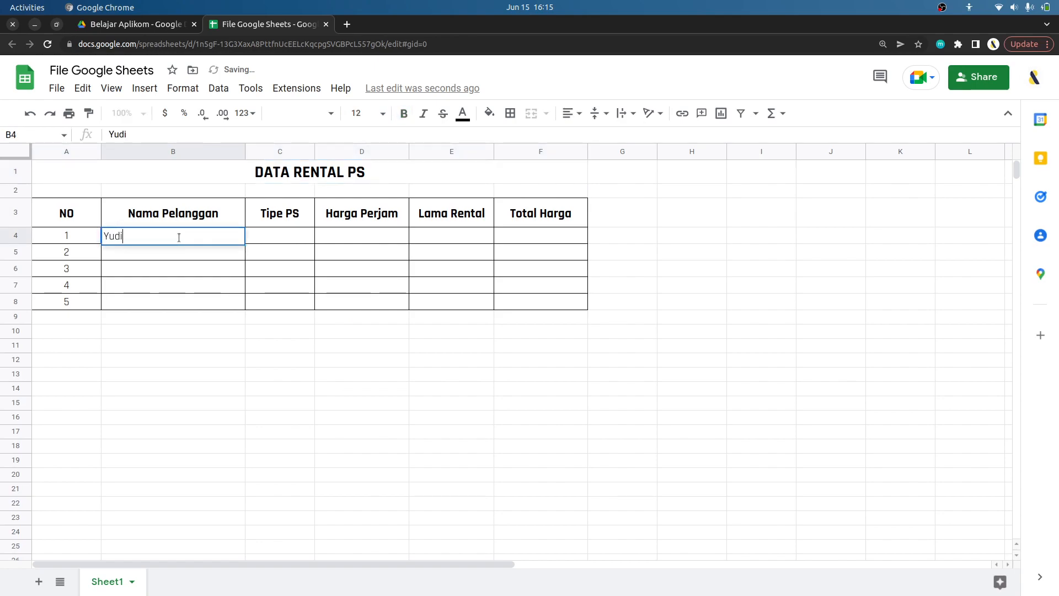
{"action": "key", "text": "Return"}
{"action": "type", "text": "A"}
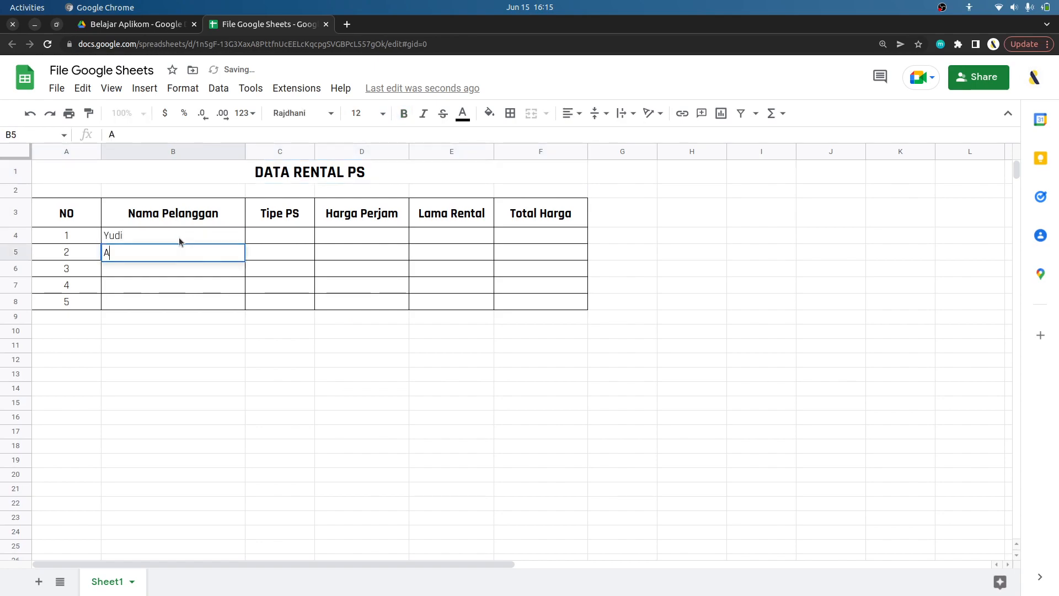
{"action": "type", "text": "sep"}
{"action": "key", "text": "Return"}
{"action": "type", "text": "AAt"}
{"action": "key", "text": "BackSpace"}
{"action": "key", "text": "BackSpace"}
{"action": "type", "text": "nto"}
{"action": "key", "text": "Return"}
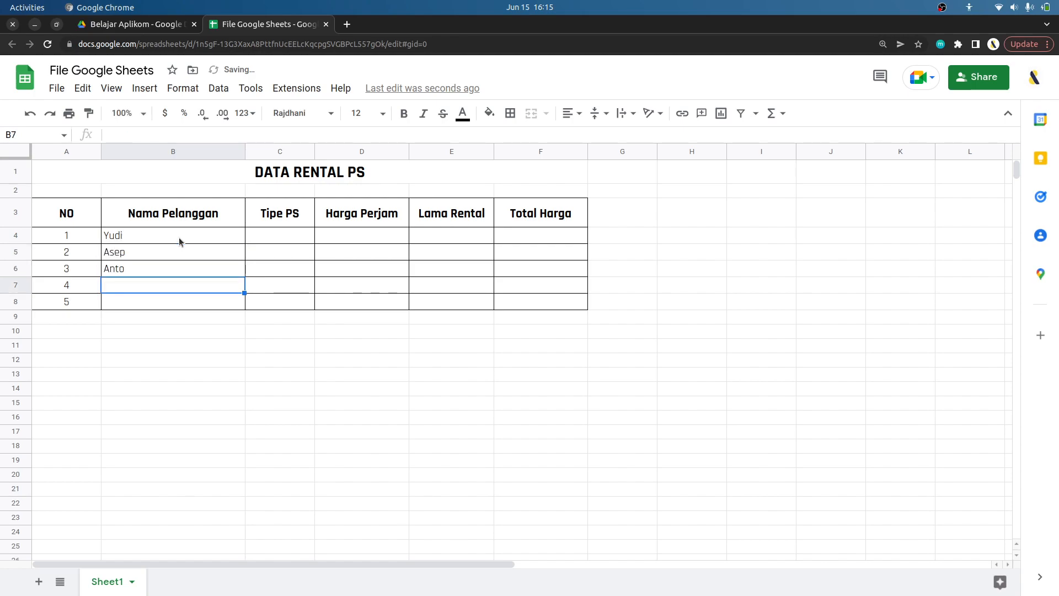
{"action": "type", "text": "Budi"}
{"action": "key", "text": "Return"}
{"action": "type", "text": "Wati"}
{"action": "key", "text": "Return"}
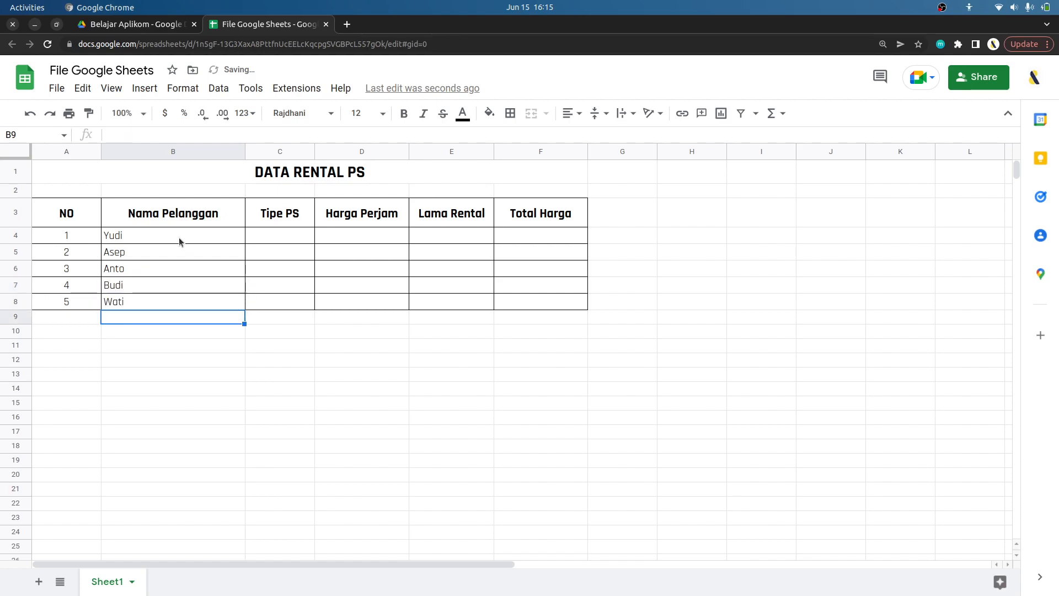
Enter the console types PS2, PS3 and PS4 in C4:C6 of the Tipe PS column
{"action": "key", "text": "Right"}
{"action": "key", "text": "Up"}
{"action": "key", "text": "Up"}
{"action": "left_click", "coordinate": [282, 238]}
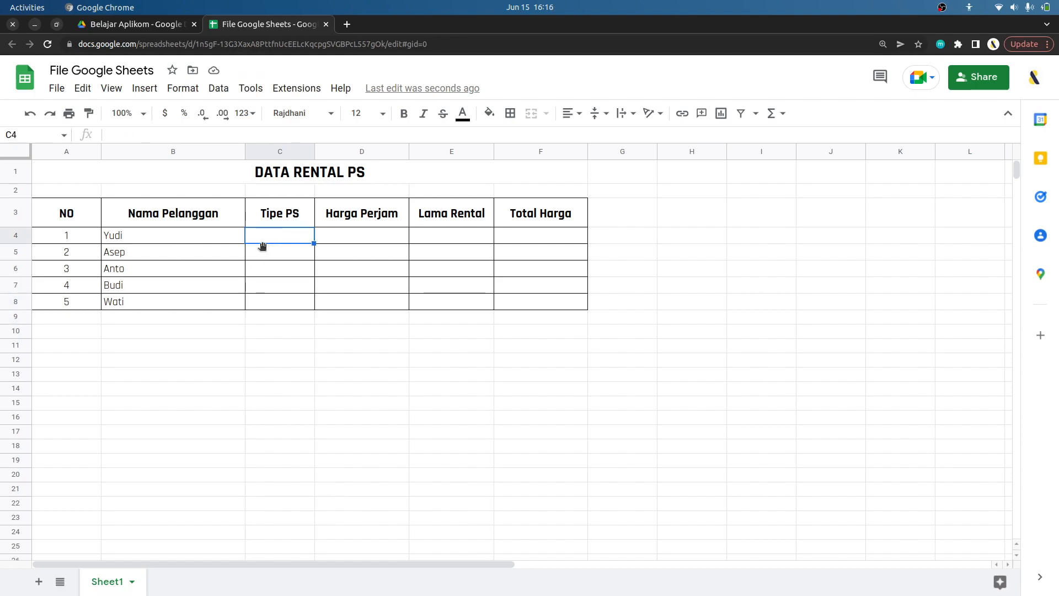
{"action": "type", "text": "PS2"}
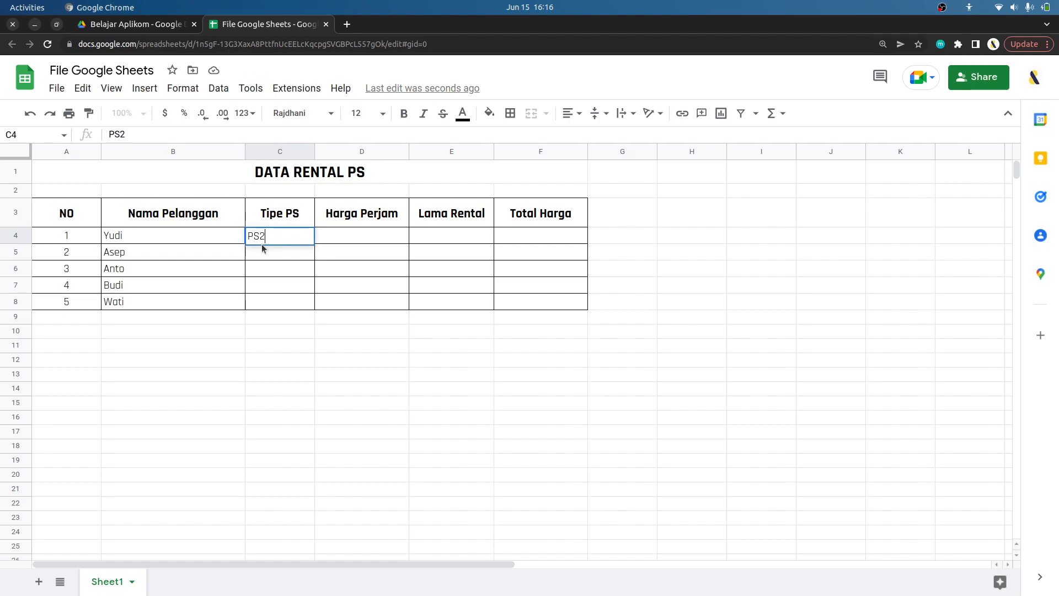
{"action": "key", "text": "Return"}
{"action": "type", "text": "PS3"}
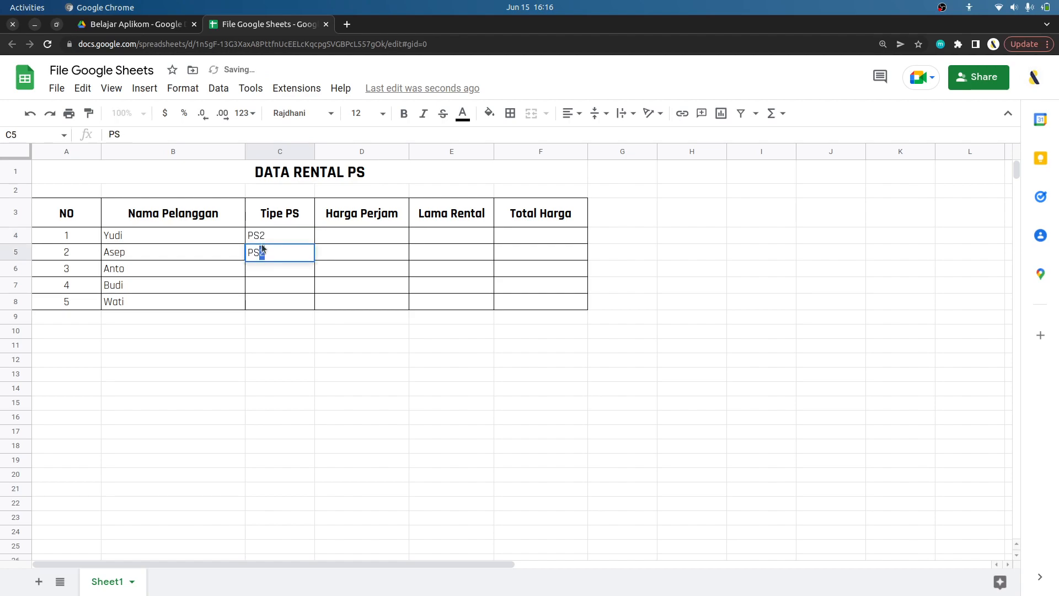
{"action": "key", "text": "Return"}
{"action": "type", "text": "PS"}
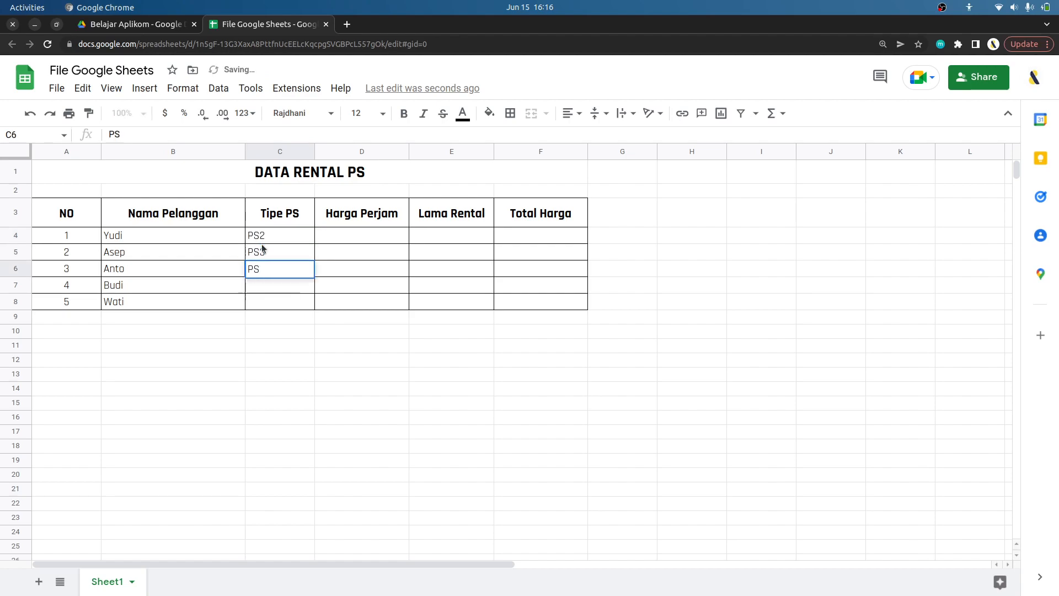
{"action": "type", "text": "4"}
{"action": "key", "text": "Return"}
Enter PS5 as the console type in both C7 and C8 of the Tipe PS column
{"action": "type", "text": "PS"}
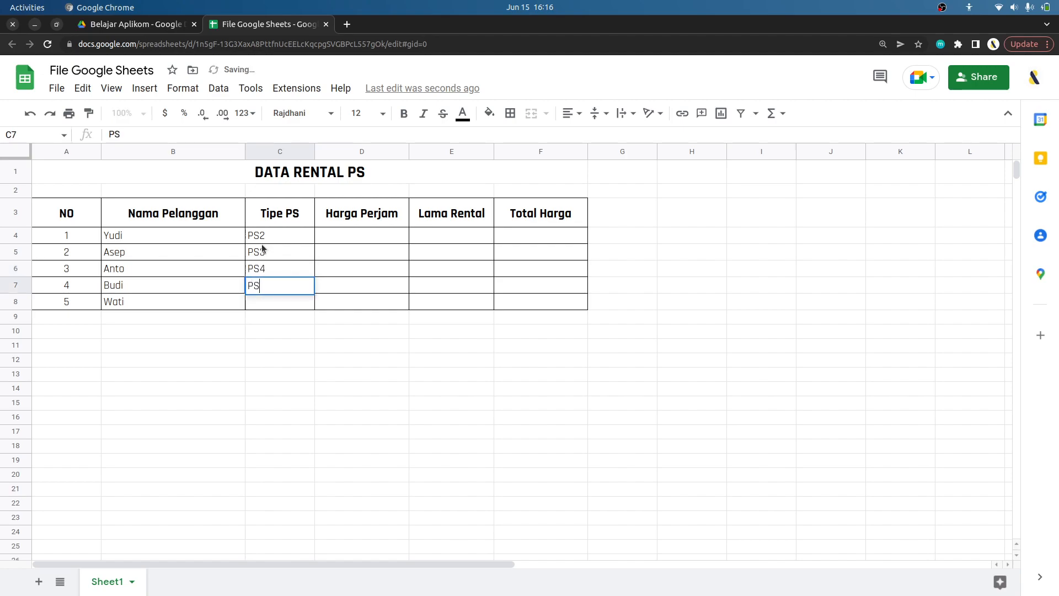
{"action": "type", "text": "5"}
{"action": "key", "text": "Tab"}
{"action": "key", "text": "Return"}
{"action": "type", "text": "PS2"}
{"action": "key", "text": "Tab"}
{"action": "key", "text": "Left"}
{"action": "type", "text": "PS5"}
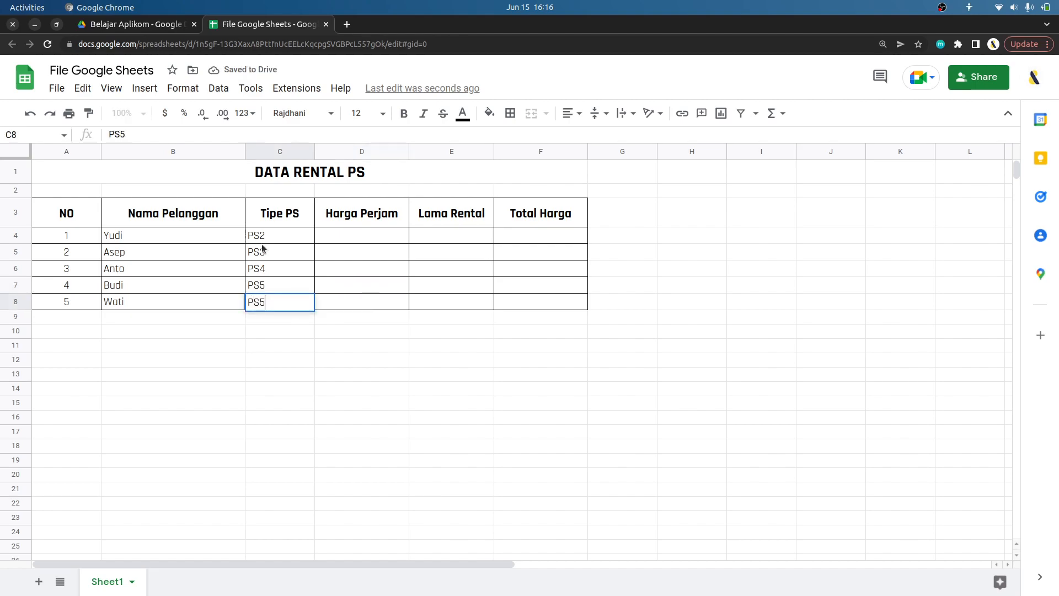
{"action": "key", "text": "Tab"}
Enter the hourly prices 5000, 8000, 10000, 12000 and 12000 in D4:D8 under Harga Perjam
{"action": "key", "text": "Up"}
{"action": "key", "text": "Up"}
{"action": "key", "text": "Up"}
{"action": "key", "text": "Up"}
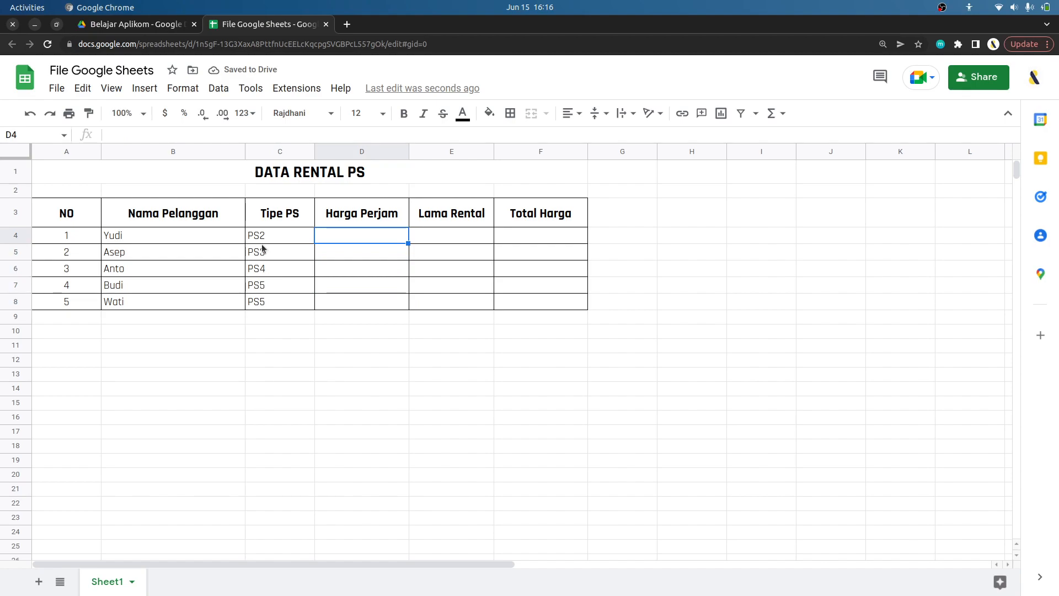
{"action": "type", "text": "5000"}
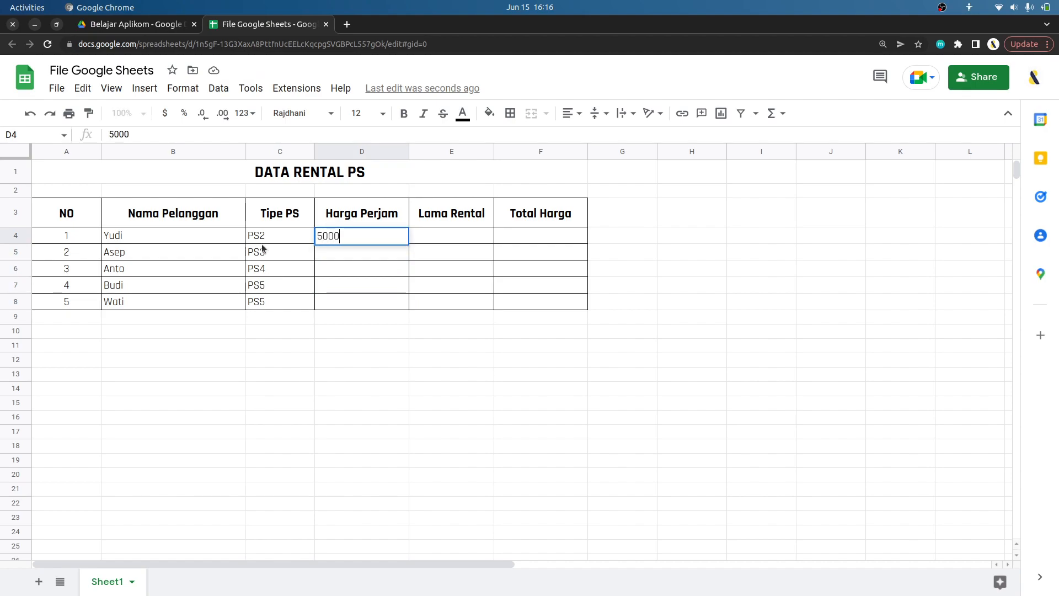
{"action": "key", "text": "Return"}
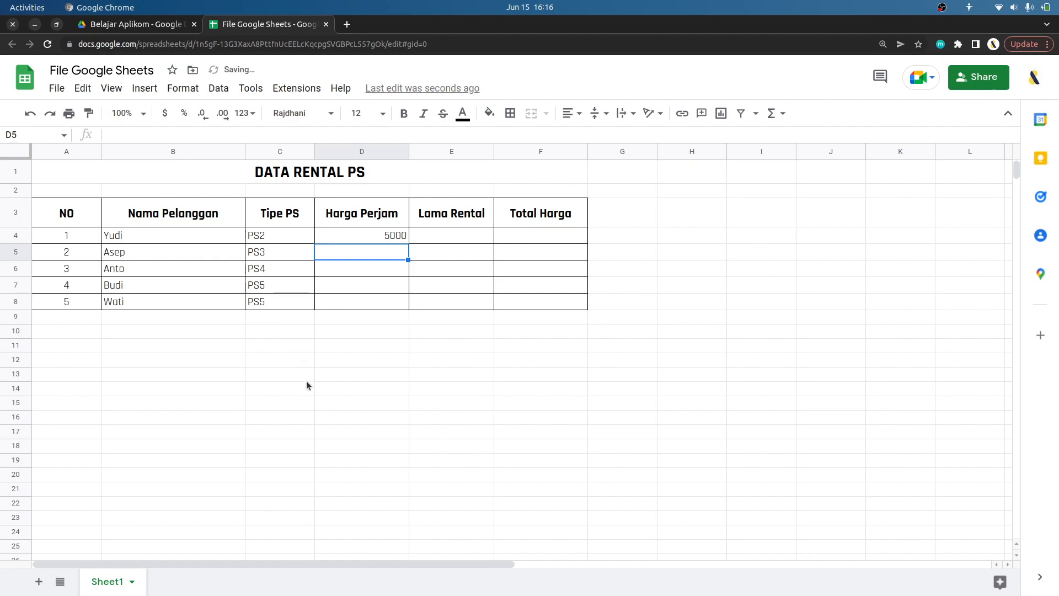
{"action": "type", "text": "8000"}
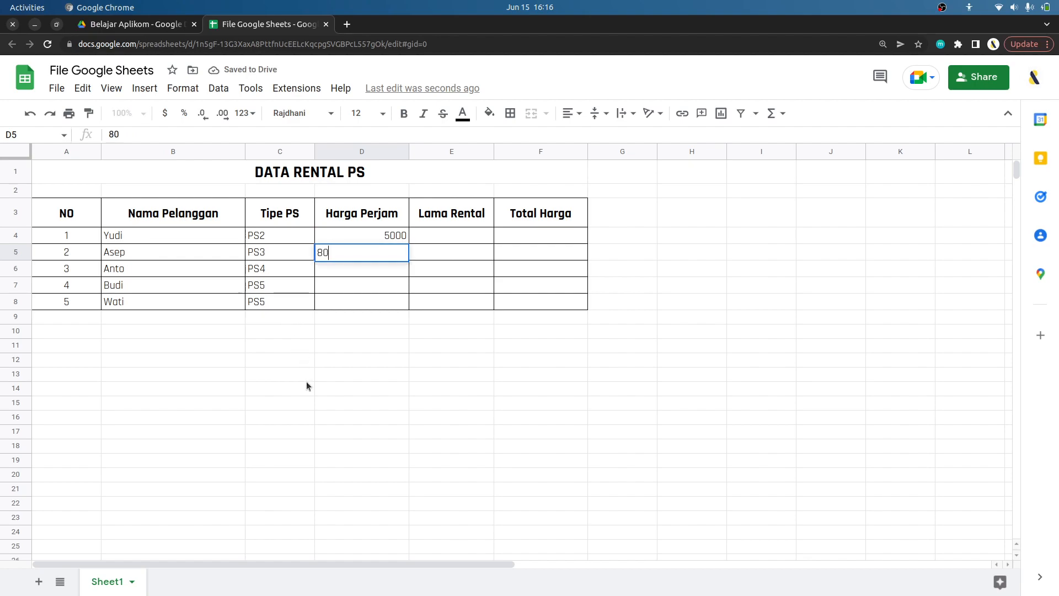
{"action": "key", "text": "Return"}
{"action": "type", "text": "10000"}
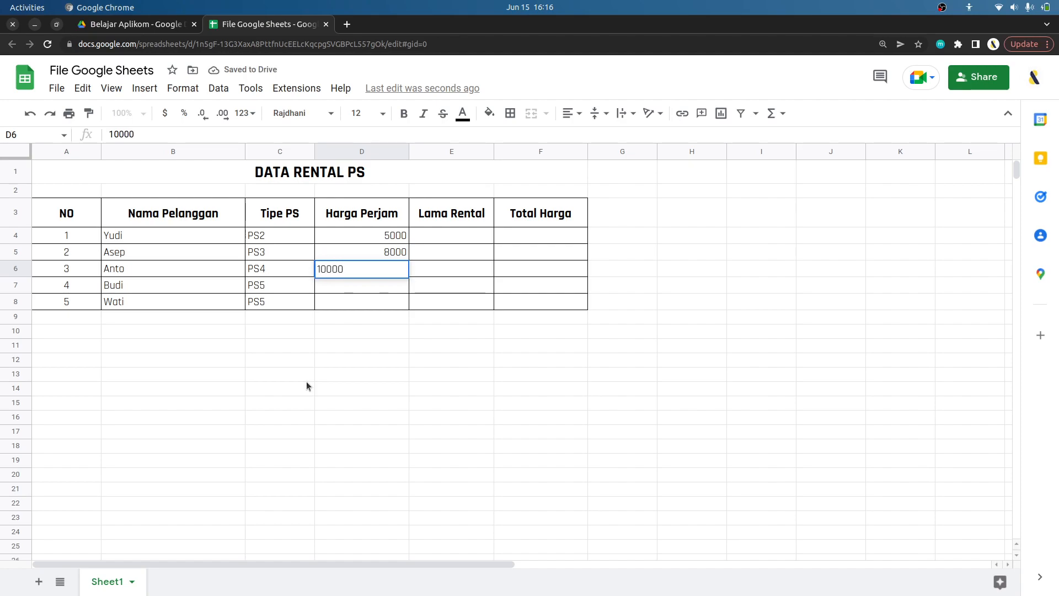
{"action": "key", "text": "Return"}
{"action": "type", "text": "12000"}
{"action": "key", "text": "Return"}
{"action": "type", "text": "12000"}
{"action": "key", "text": "Tab"}
Extend the header in E3 to "Lama Rental Perjam" and widen column E so the full text fits
{"action": "key", "text": "Up"}
{"action": "key", "text": "Up"}
{"action": "key", "text": "Up"}
{"action": "key", "text": "Up"}
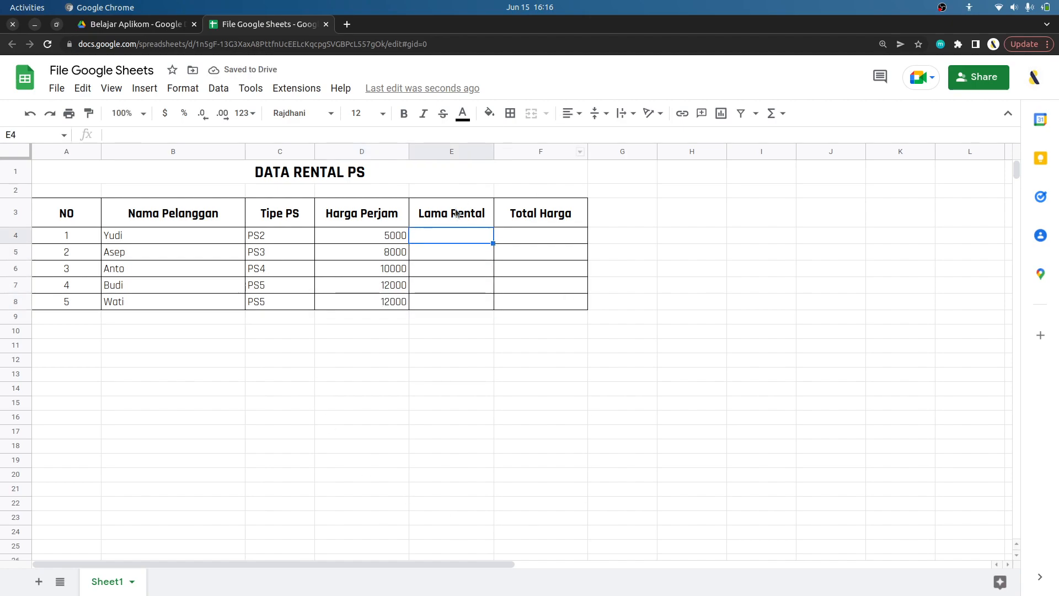
{"action": "double_click", "coordinate": [448, 219]}
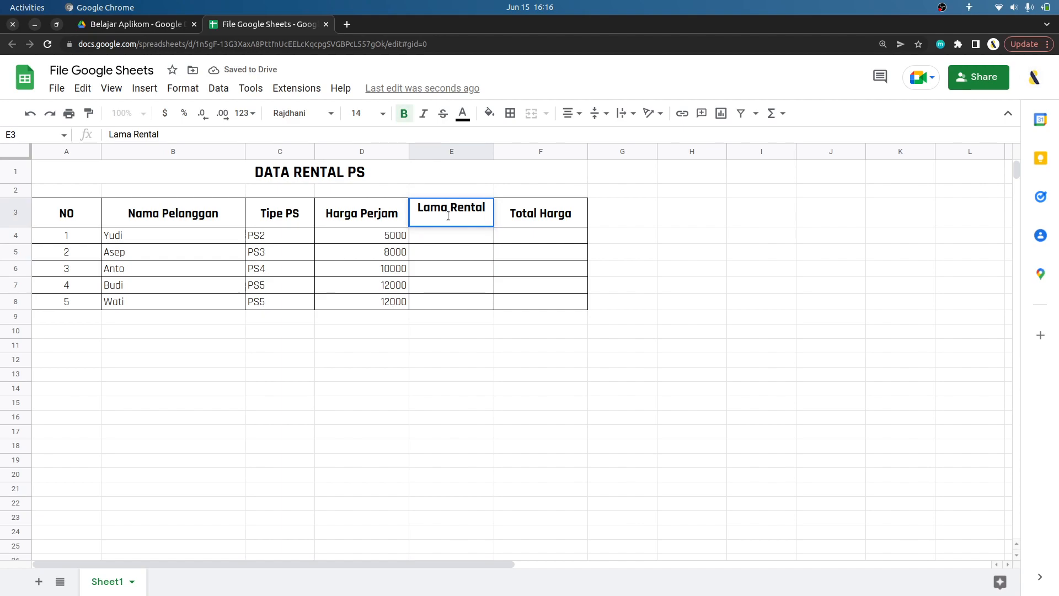
{"action": "type", "text": "Perjam"}
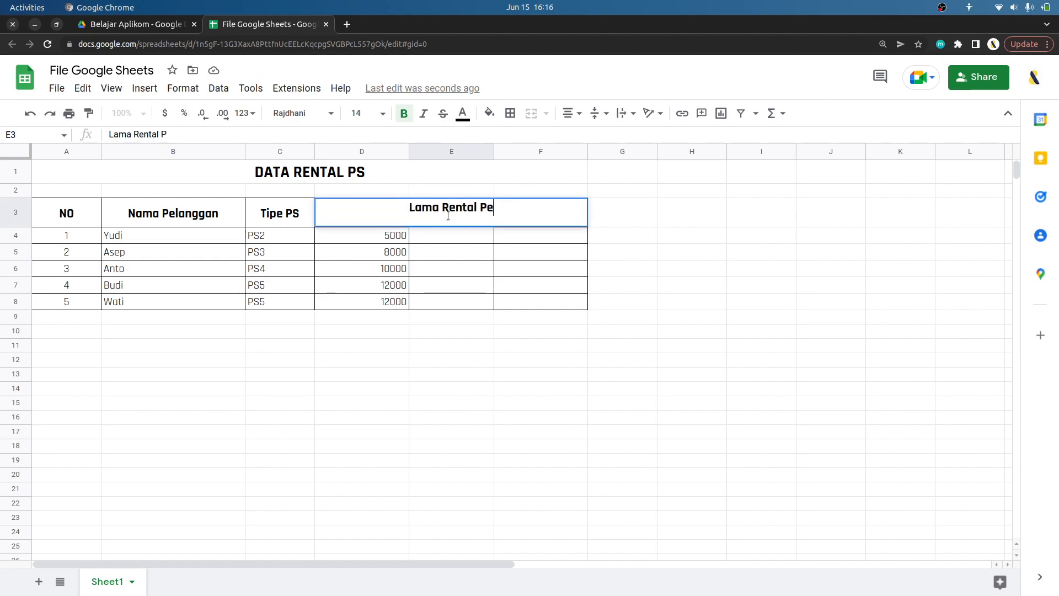
{"action": "key", "text": "Return"}
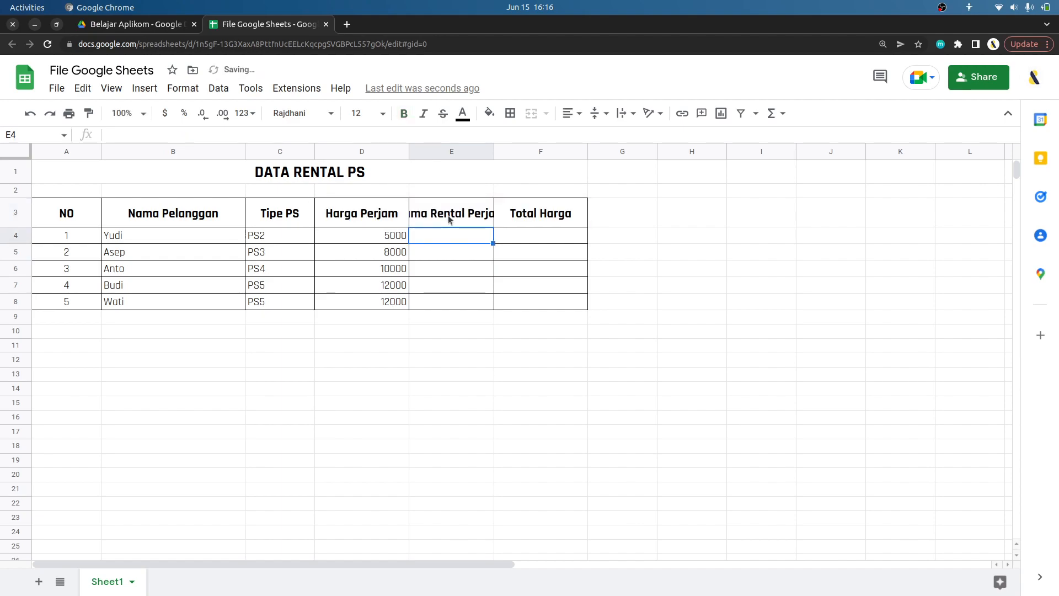
{"action": "left_click", "coordinate": [450, 220]}
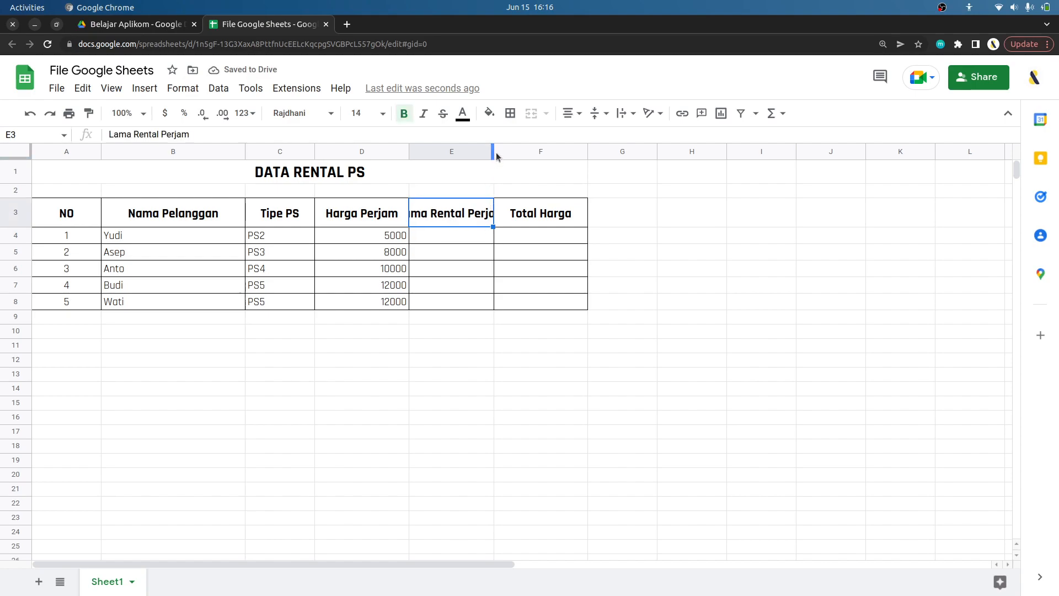
{"action": "left_click_drag", "start_coordinate": [490, 148], "coordinate": [540, 149]}
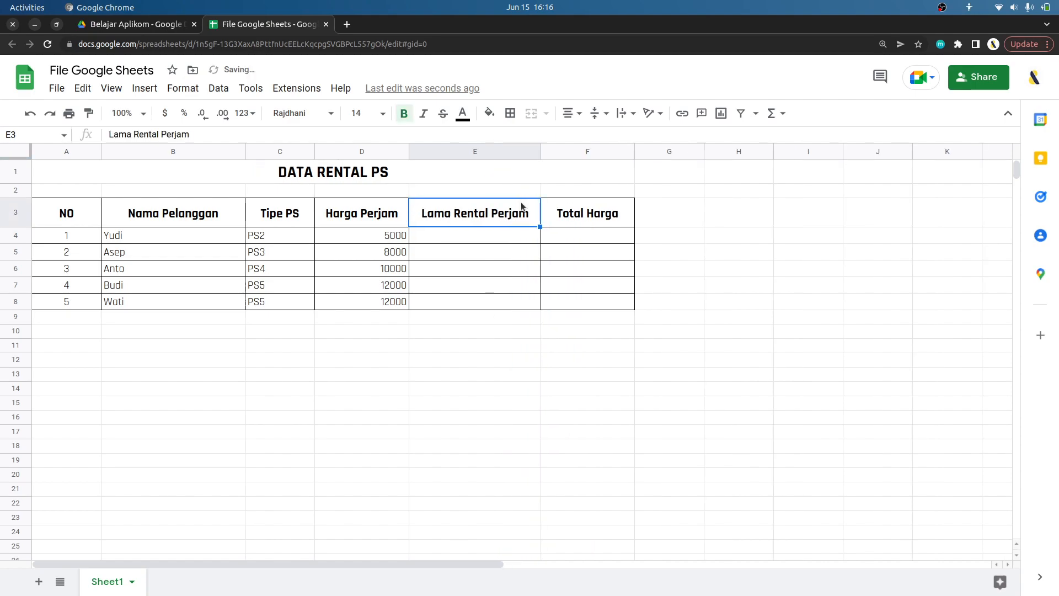
Enter the rental durations 1, 2, 3, 4 and 2 in E4:E8 under Lama Rental Perjam
{"action": "left_click", "coordinate": [478, 237]}
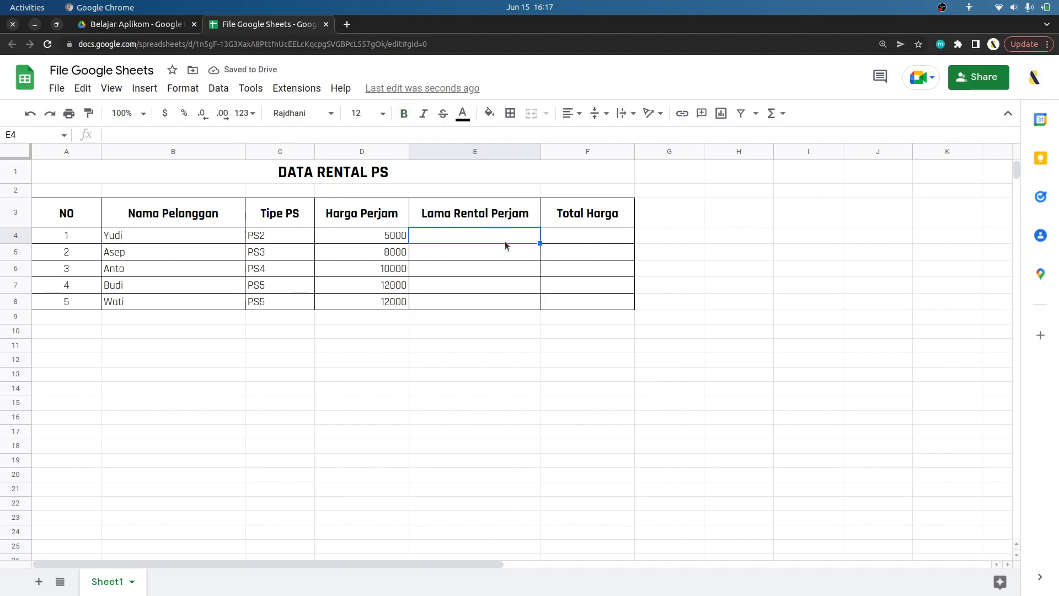
{"action": "type", "text": "1"}
{"action": "key", "text": "Return"}
{"action": "type", "text": "2"}
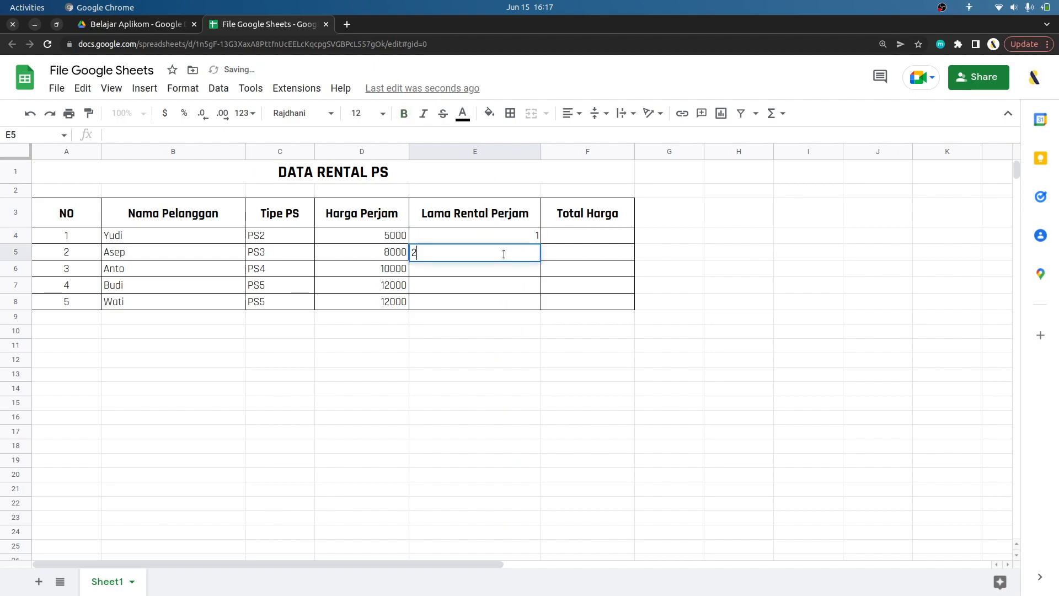
{"action": "left_click", "coordinate": [507, 284]}
{"action": "type", "text": "4"}
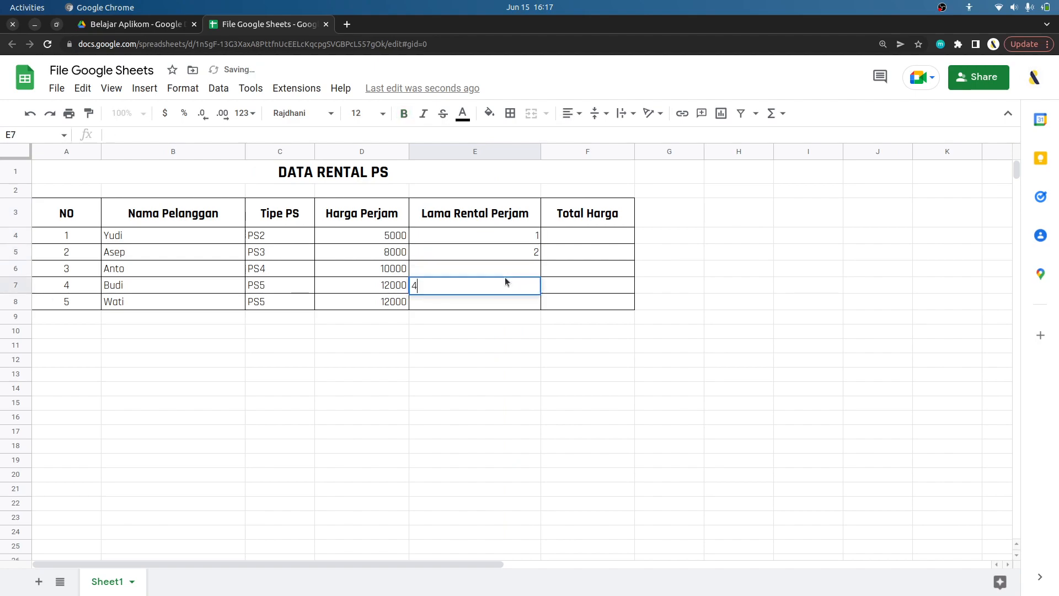
{"action": "left_click", "coordinate": [504, 269]}
{"action": "type", "text": "3"}
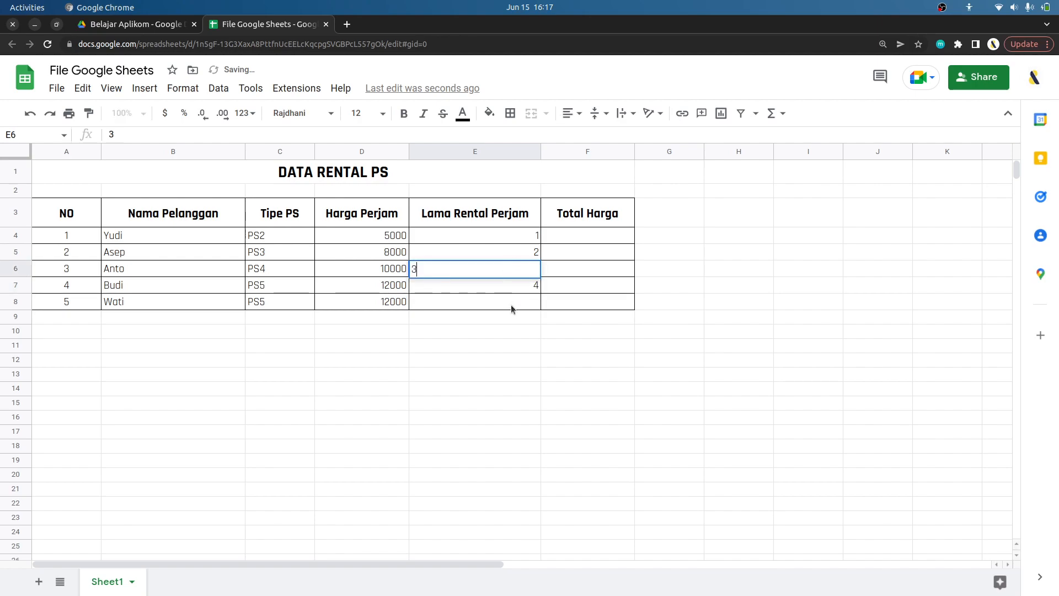
{"action": "left_click", "coordinate": [511, 305]}
{"action": "type", "text": "2"}
{"action": "left_click", "coordinate": [526, 342]}
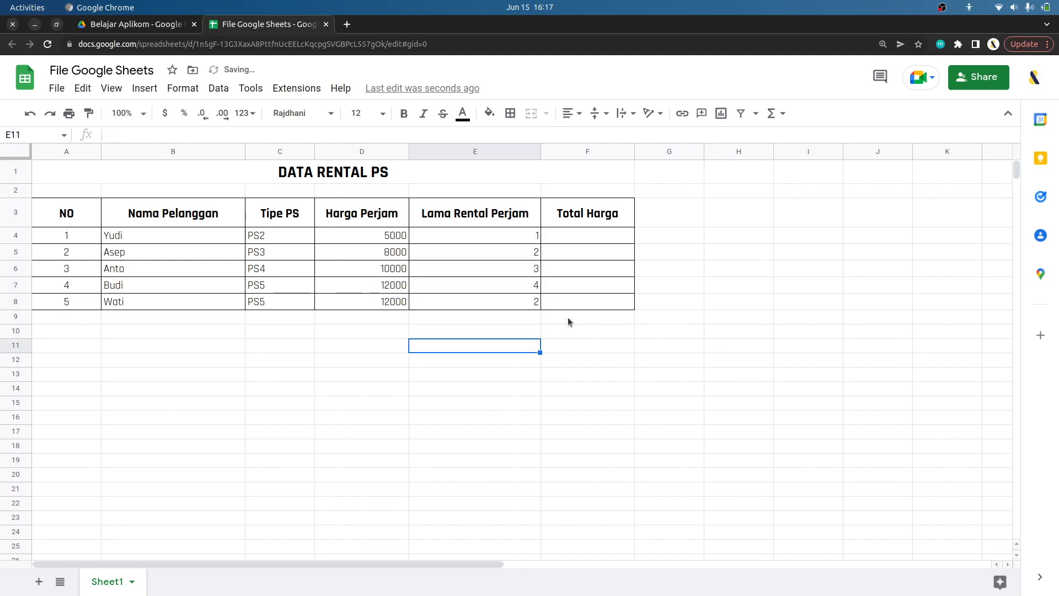
{"action": "left_click", "coordinate": [577, 237]}
{"action": "left_click_drag", "start_coordinate": [379, 239], "coordinate": [386, 302]}
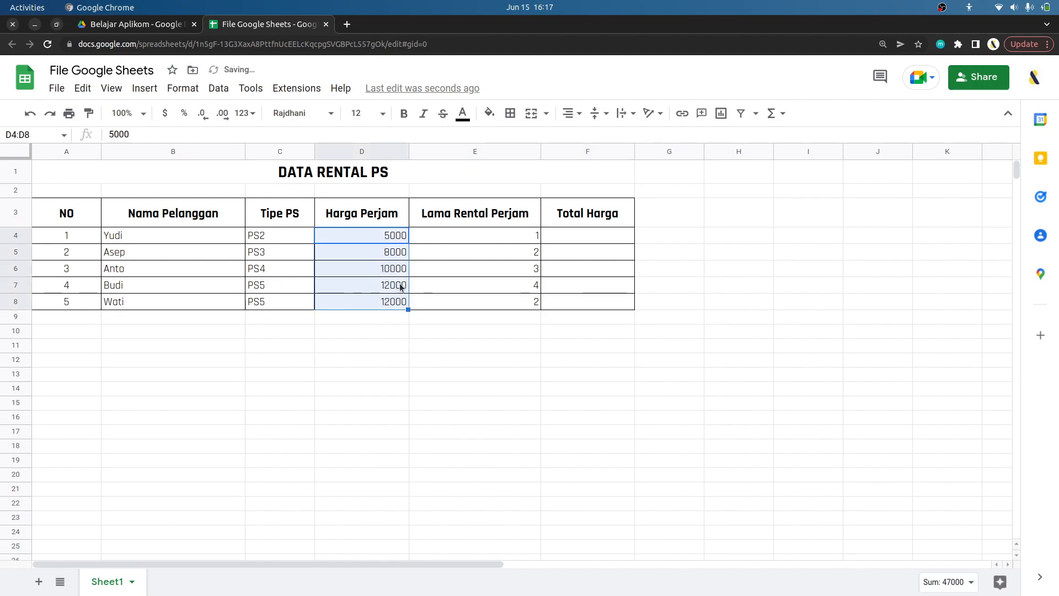
{"action": "left_click", "coordinate": [387, 330]}
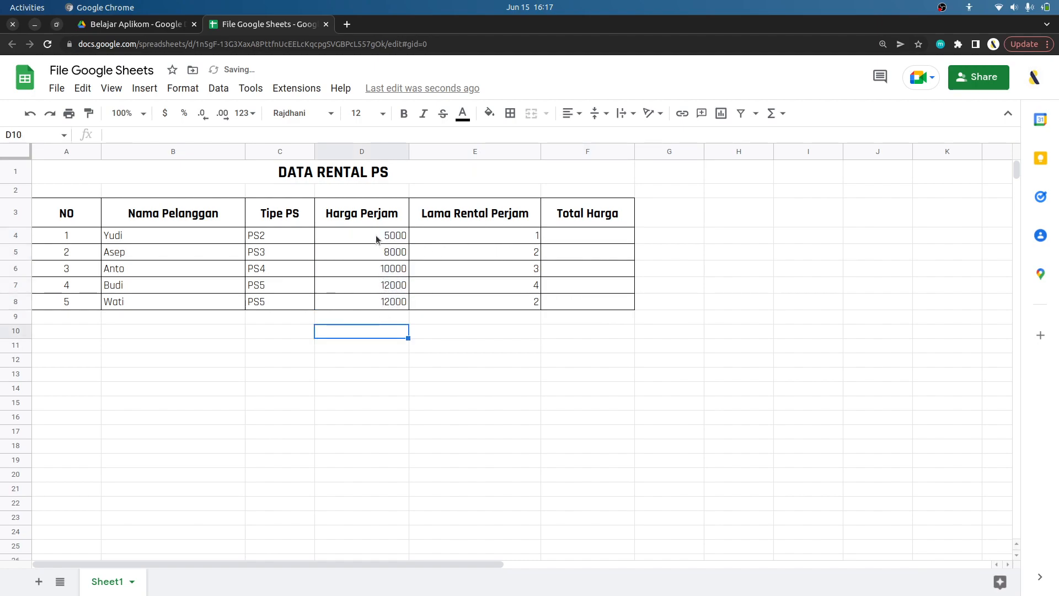
{"action": "left_click", "coordinate": [379, 238]}
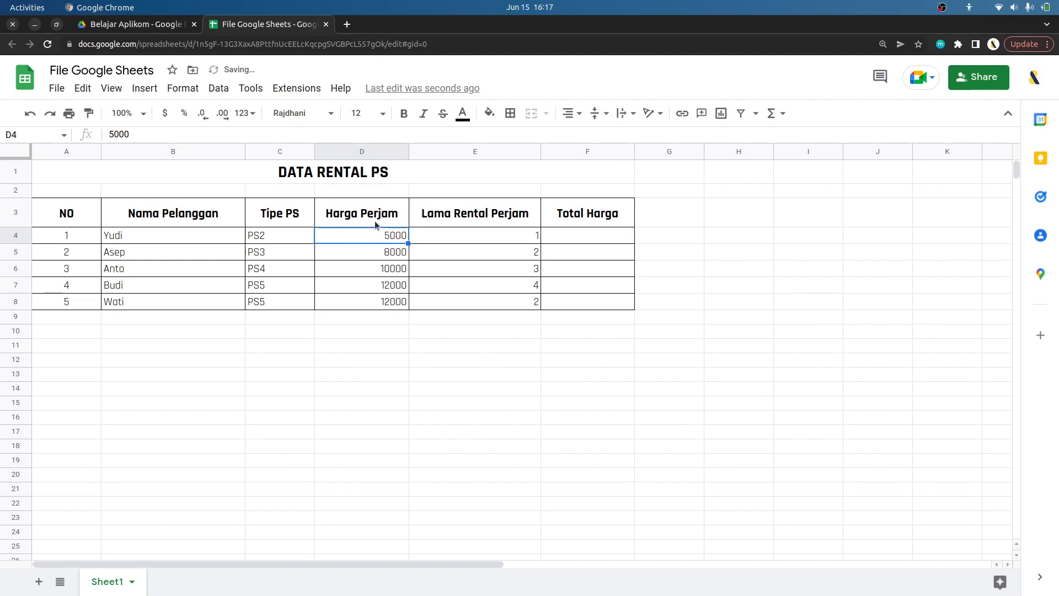
Format the whole Harga Perjam column D with the custom currency Indonesian Rupiah in the Rp1,000 style
{"action": "left_click", "coordinate": [372, 152]}
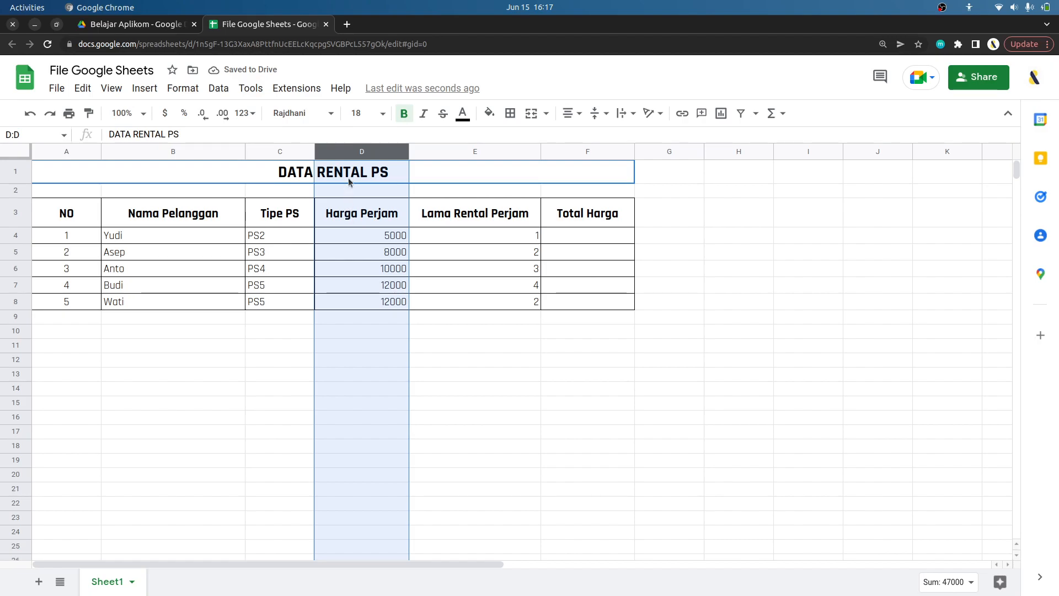
{"action": "left_click", "coordinate": [253, 115]}
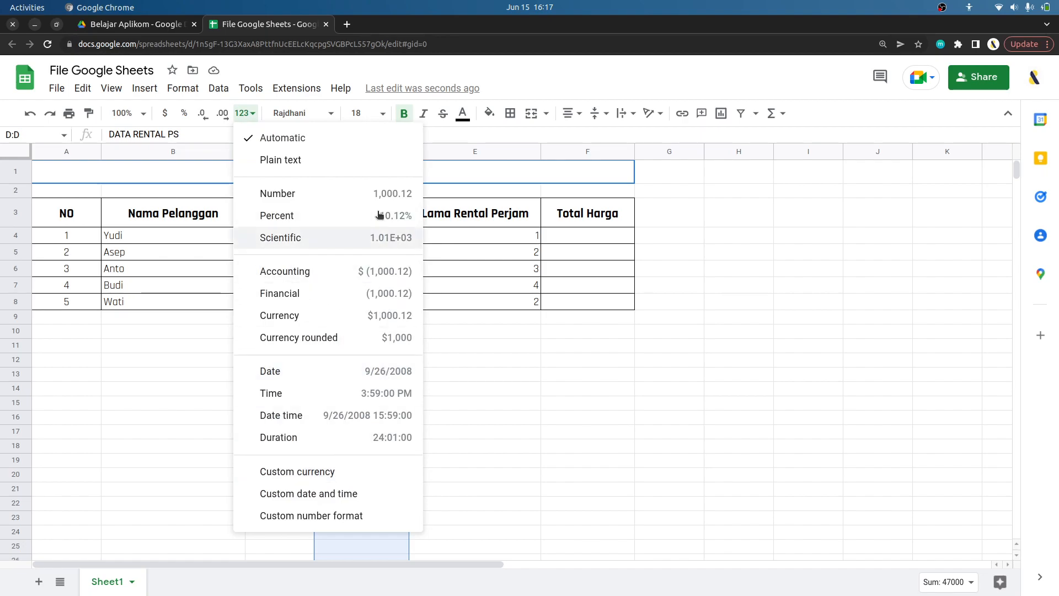
{"action": "left_click", "coordinate": [356, 476]}
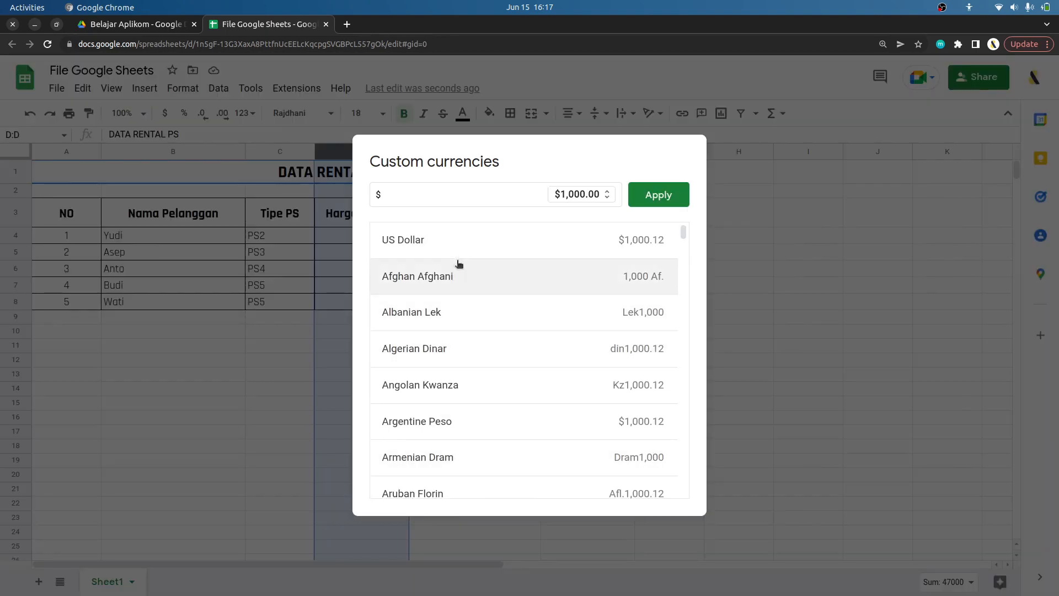
{"action": "scroll", "coordinate": [518, 359], "scroll_direction": "down", "scroll_amount": 20}
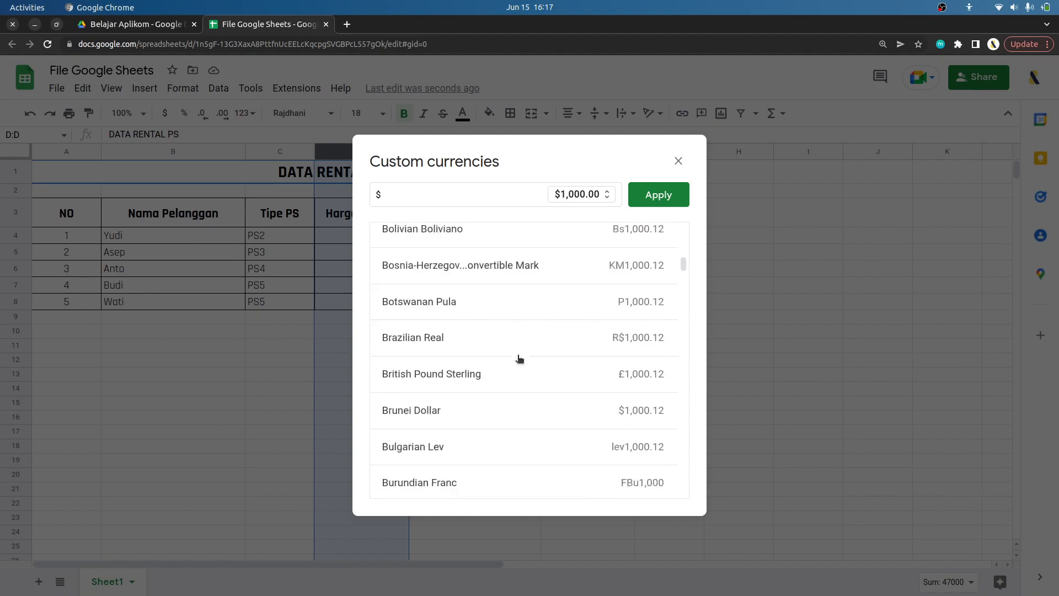
{"action": "scroll", "coordinate": [519, 353], "scroll_direction": "down", "scroll_amount": 20}
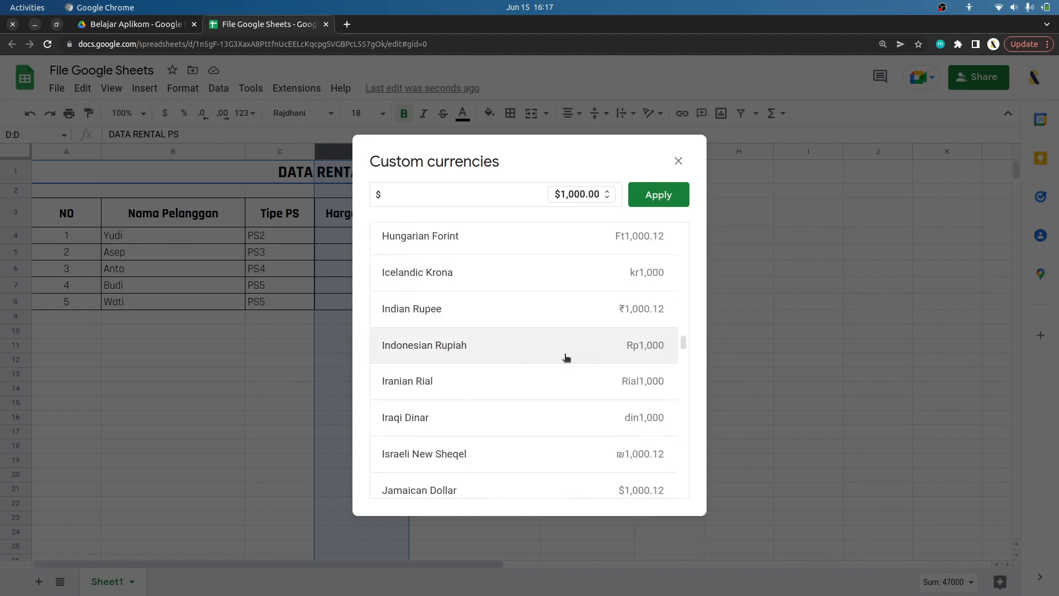
{"action": "left_click", "coordinate": [566, 358]}
{"action": "left_click", "coordinate": [600, 202]}
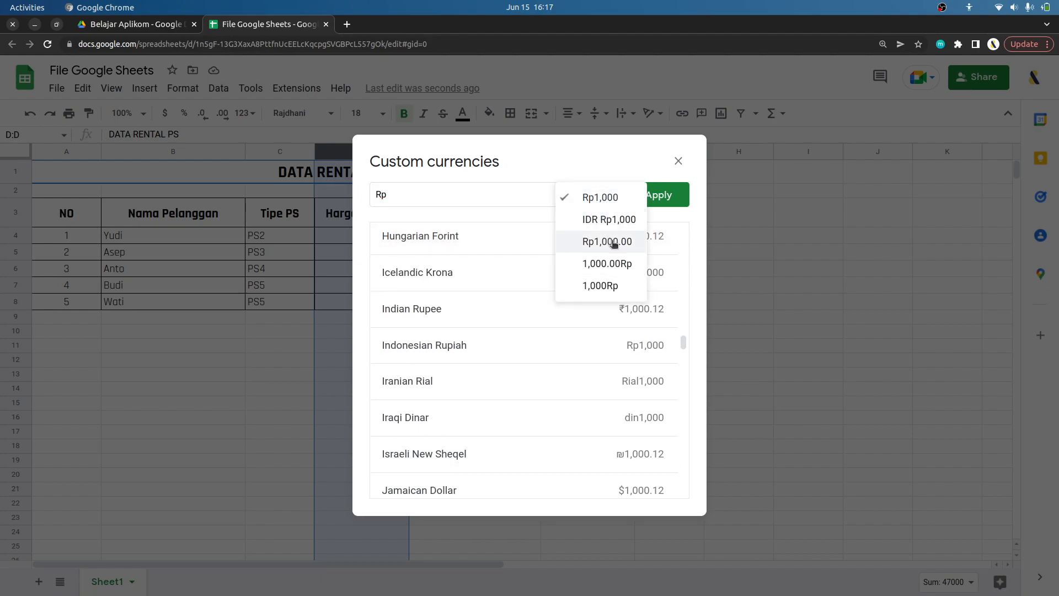
{"action": "left_click", "coordinate": [600, 197]}
{"action": "left_click", "coordinate": [667, 196]}
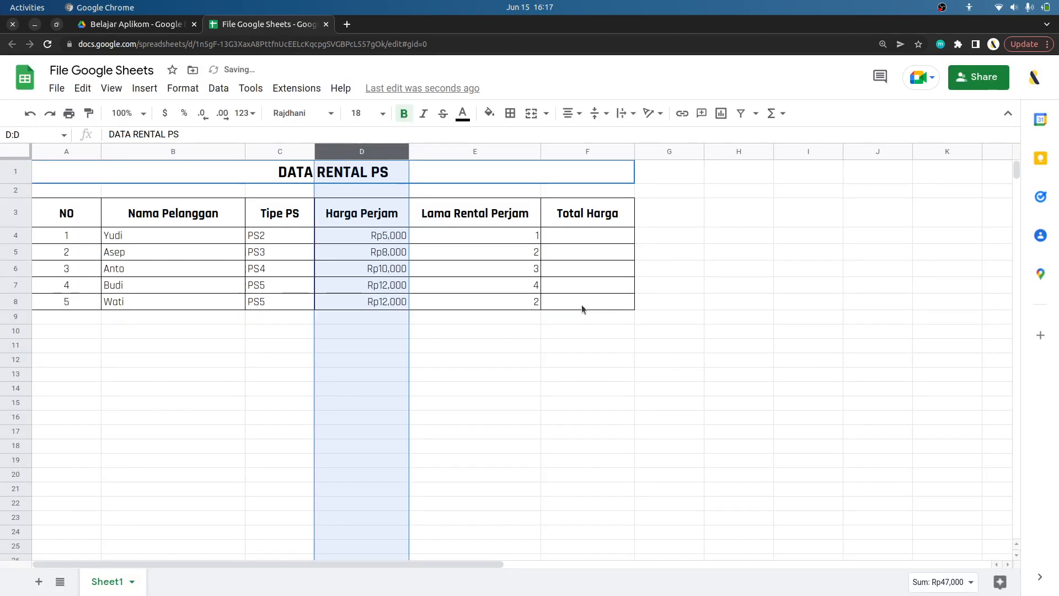
{"action": "left_click", "coordinate": [468, 350]}
Center-align the data cells D4:D8, E4:E8 and F4:F8 horizontally
{"action": "left_click", "coordinate": [381, 216]}
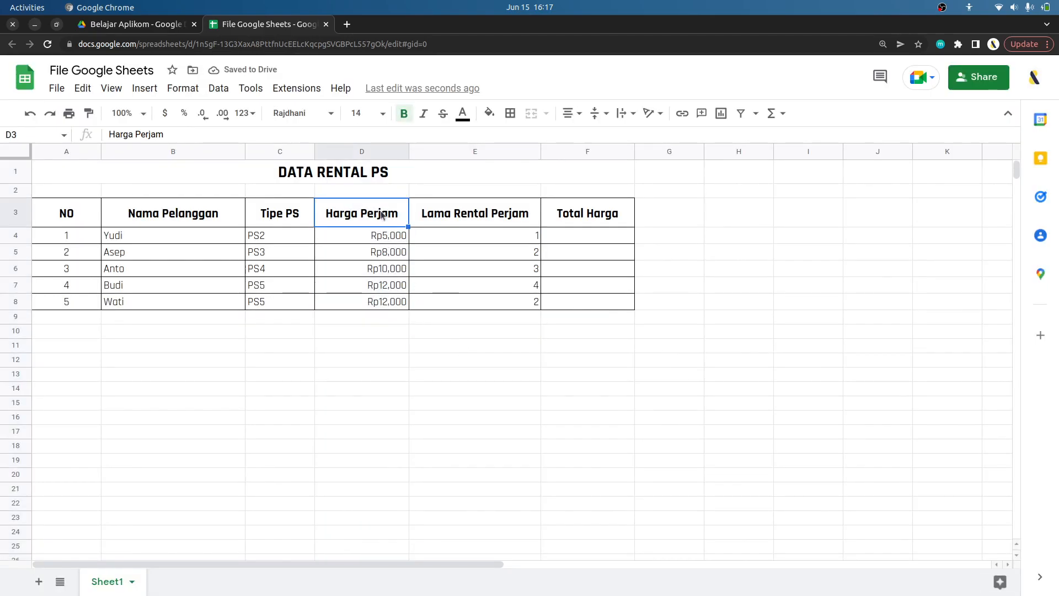
{"action": "left_click_drag", "start_coordinate": [386, 238], "coordinate": [387, 302]}
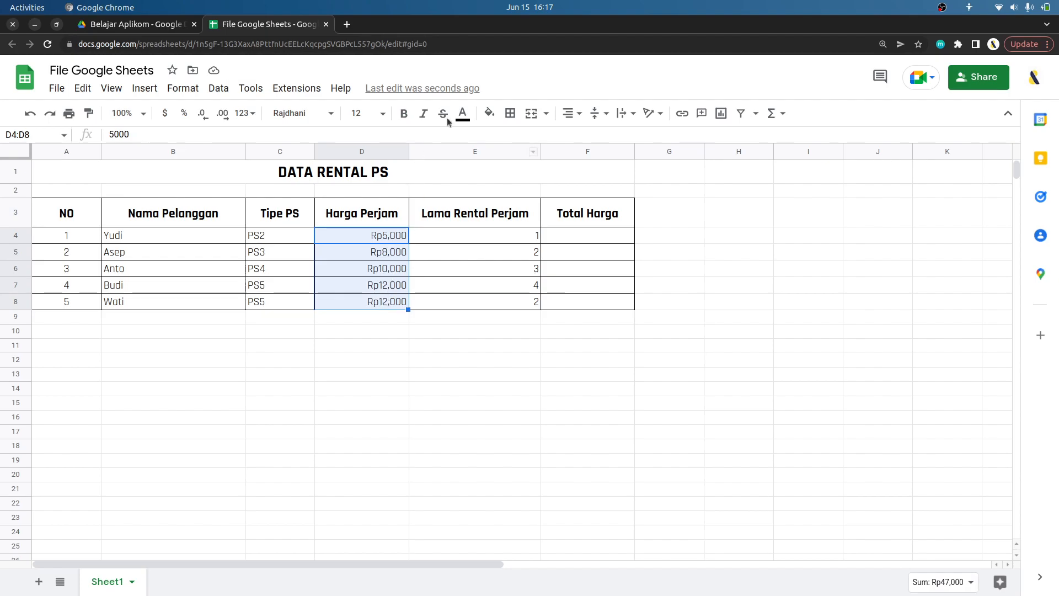
{"action": "left_click", "coordinate": [573, 113]}
{"action": "left_click", "coordinate": [587, 138]}
{"action": "left_click_drag", "start_coordinate": [530, 235], "coordinate": [529, 302]}
{"action": "left_click", "coordinate": [579, 115]}
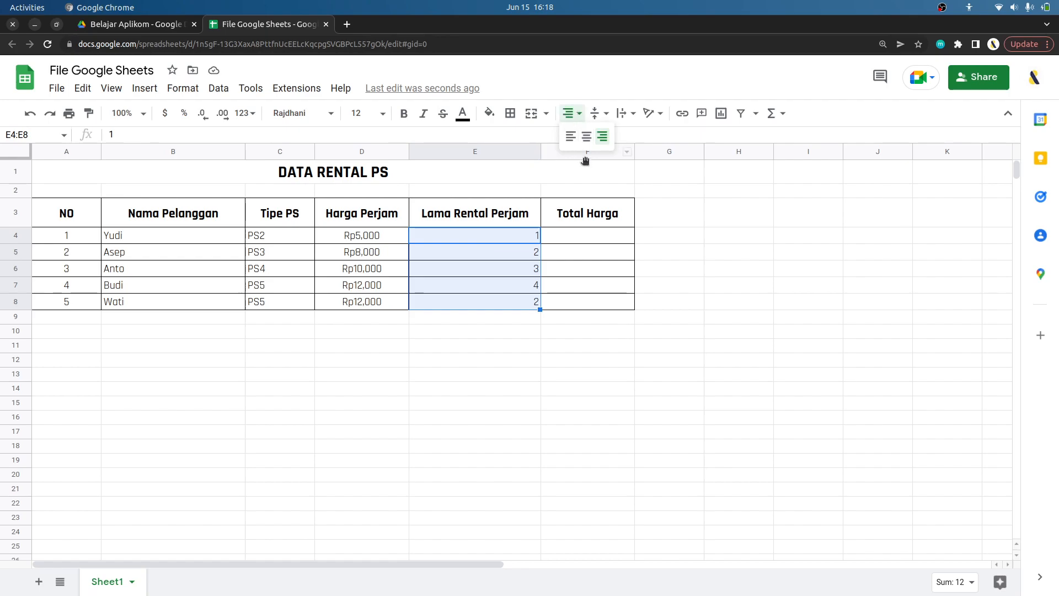
{"action": "left_click", "coordinate": [589, 136]}
{"action": "left_click", "coordinate": [596, 239]}
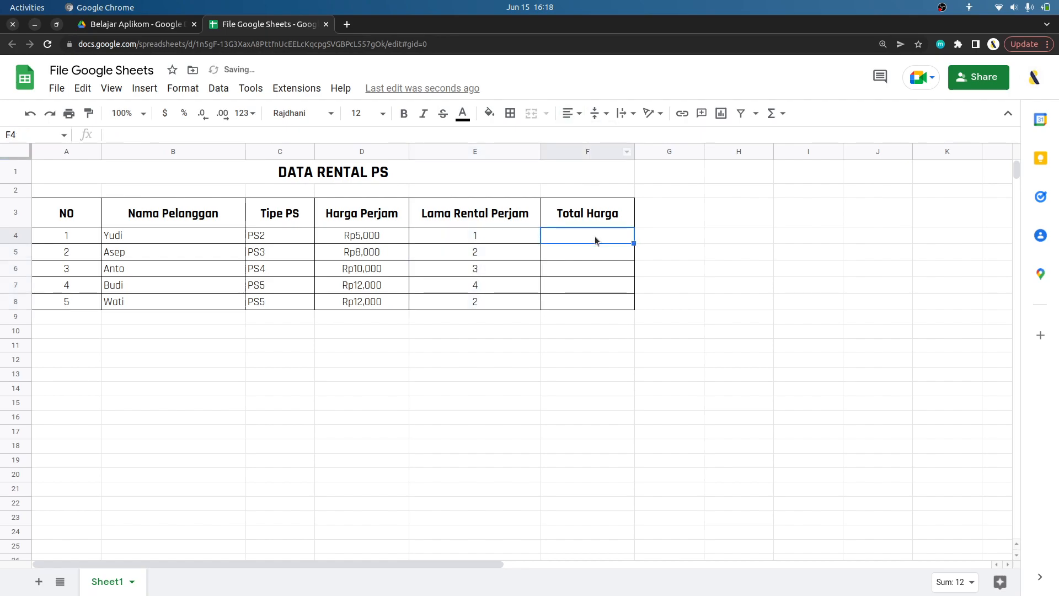
{"action": "left_click", "coordinate": [597, 301], "text": "shift"}
{"action": "left_click", "coordinate": [574, 113]}
{"action": "left_click", "coordinate": [586, 137]}
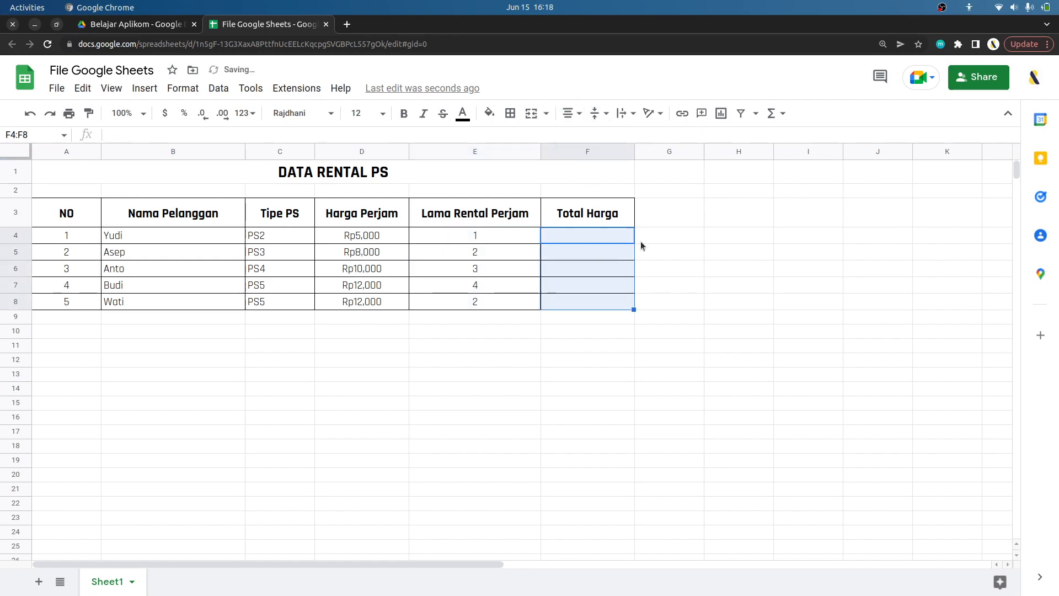
{"action": "left_click", "coordinate": [651, 257]}
{"action": "left_click", "coordinate": [574, 241]}
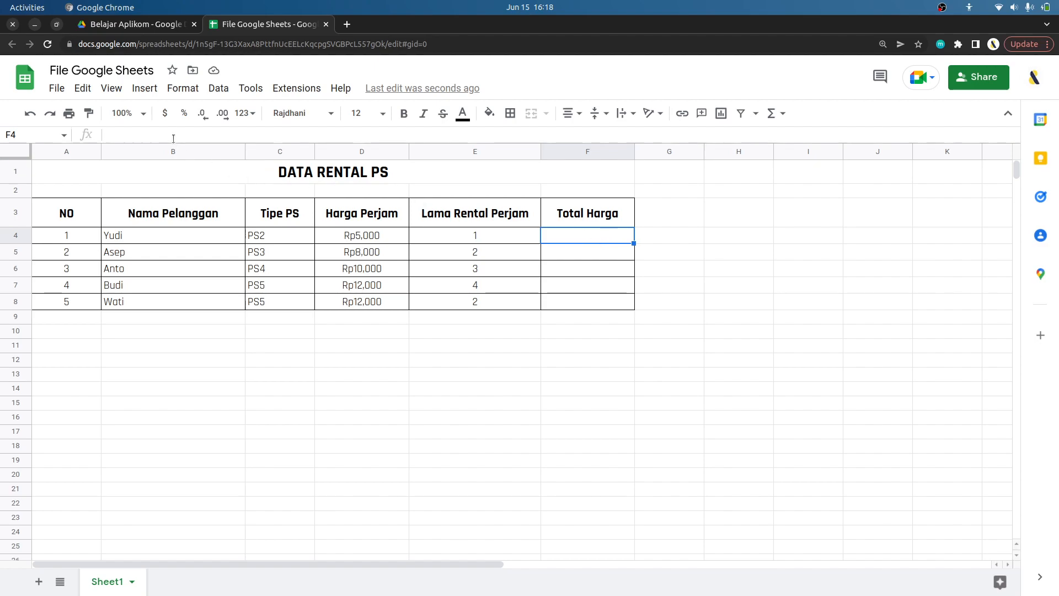
{"action": "left_click", "coordinate": [202, 138]}
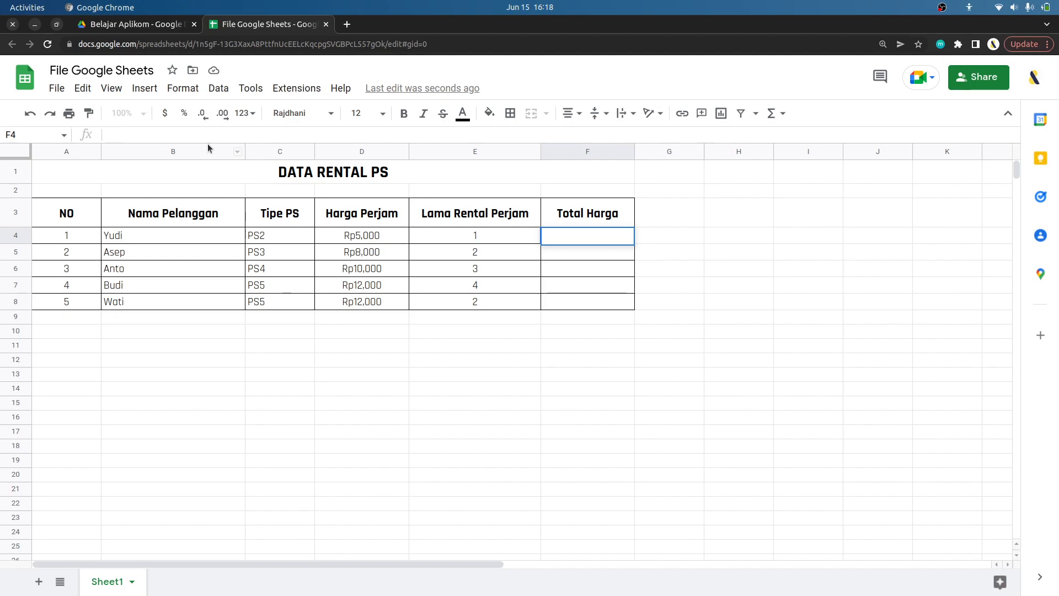
{"action": "left_click", "coordinate": [653, 242]}
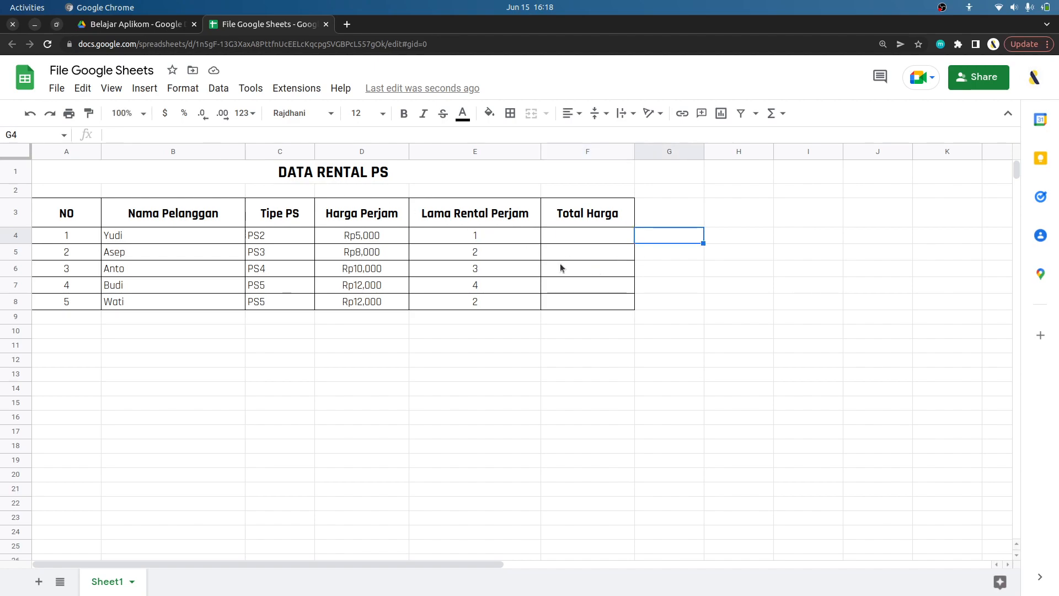
Clear the rental duration in E4 and re-enter 1 for the first customer
{"action": "left_click", "coordinate": [481, 237]}
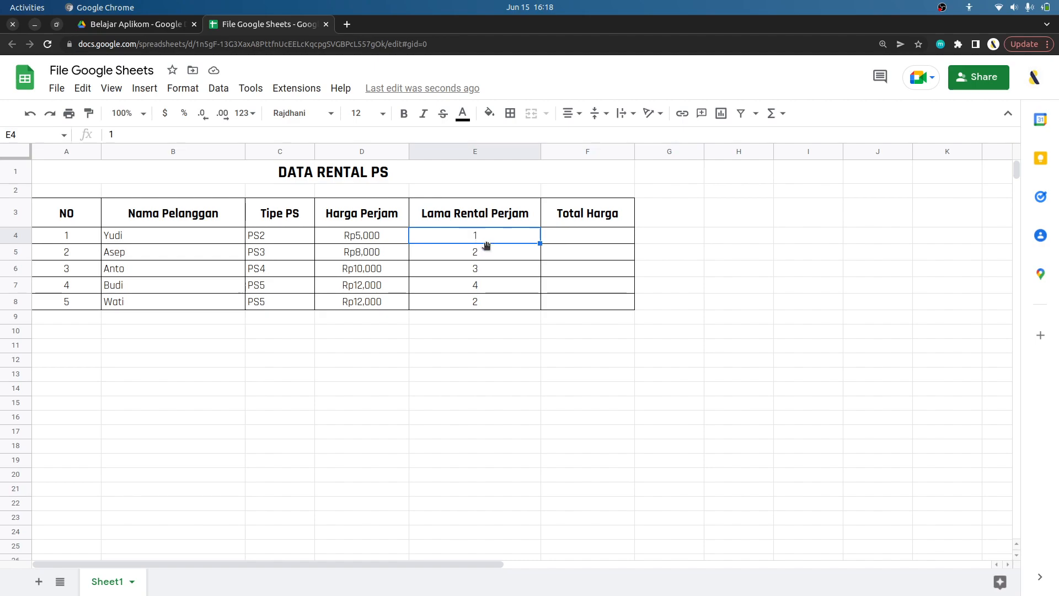
{"action": "key", "text": "Delete"}
{"action": "left_click", "coordinate": [499, 384]}
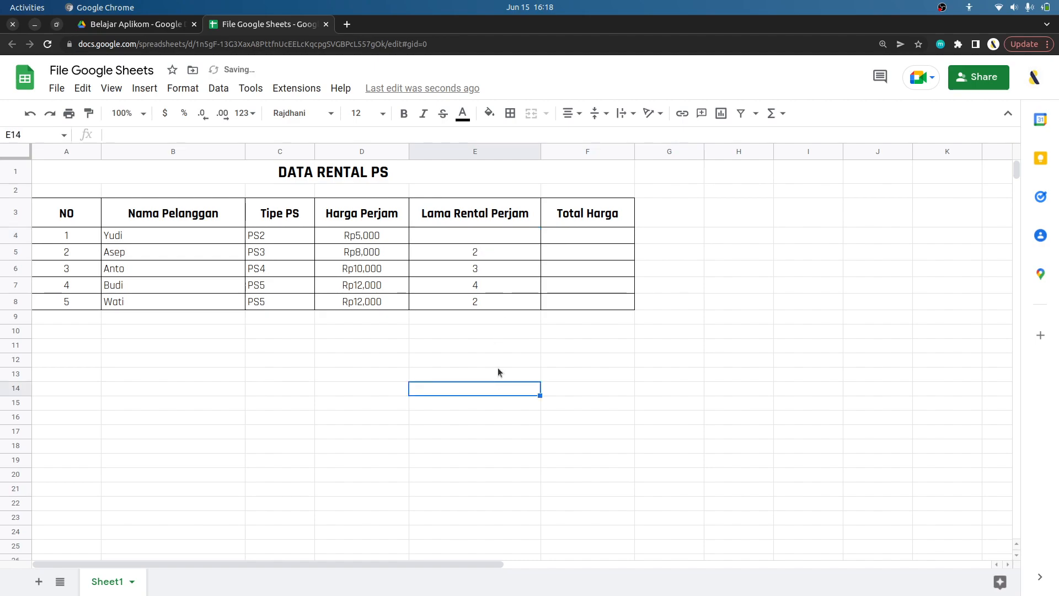
{"action": "left_click", "coordinate": [484, 237]}
{"action": "left_click", "coordinate": [394, 136]}
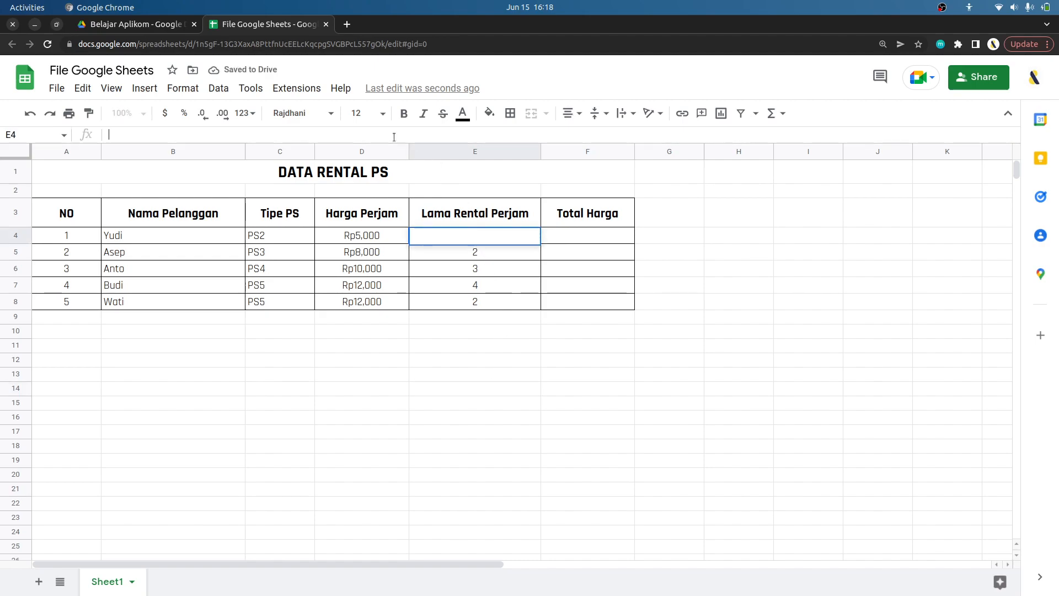
{"action": "type", "text": "1"}
{"action": "key", "text": "Return"}
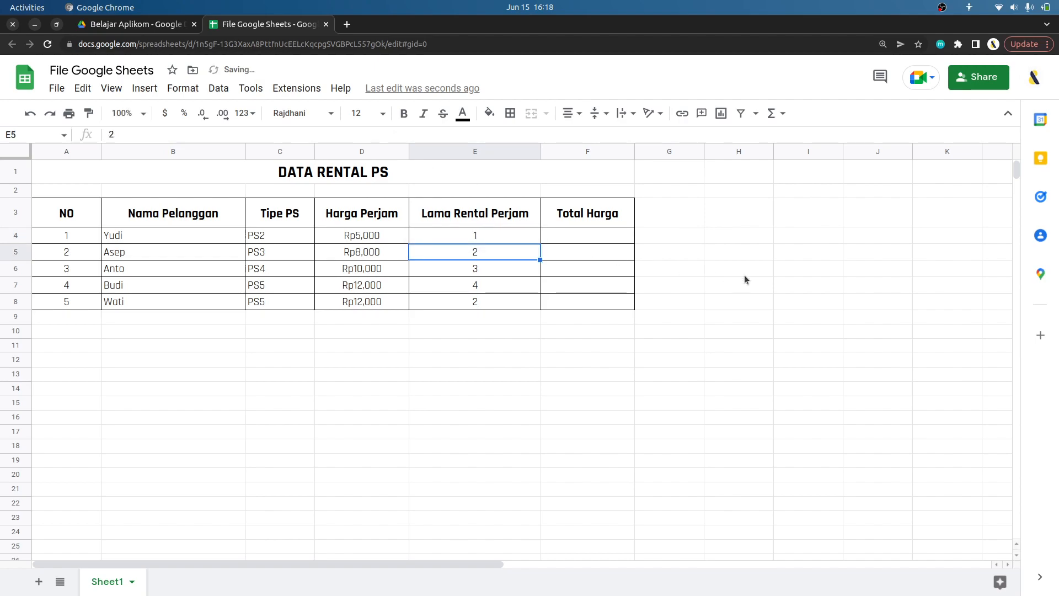
Calculate Total Harga in F4 with the formula =D4*E4, leaving the suggested autofill unaccepted
{"action": "left_click", "coordinate": [598, 241]}
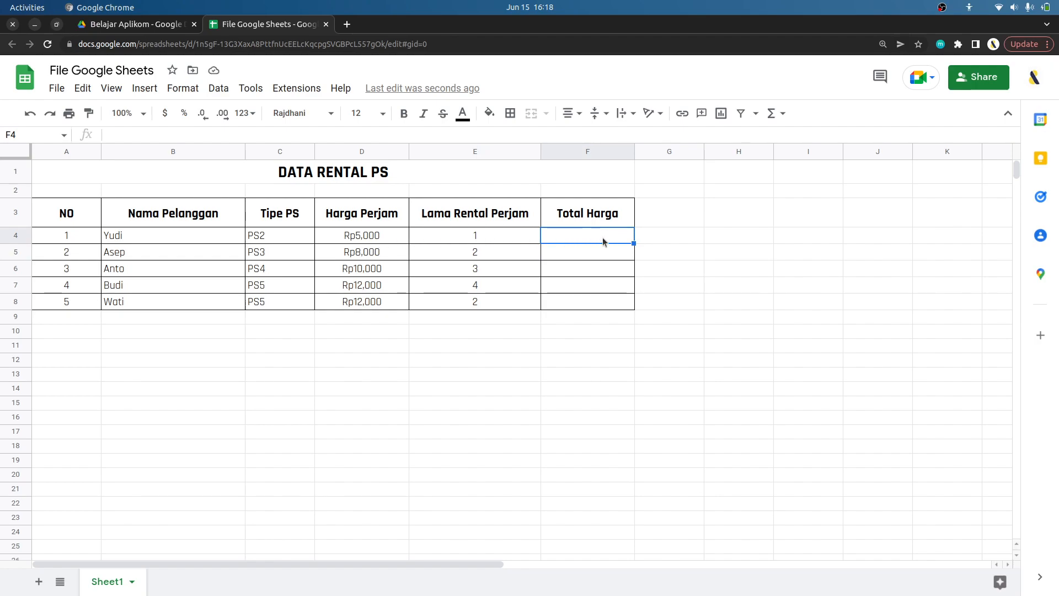
{"action": "type", "text": "="}
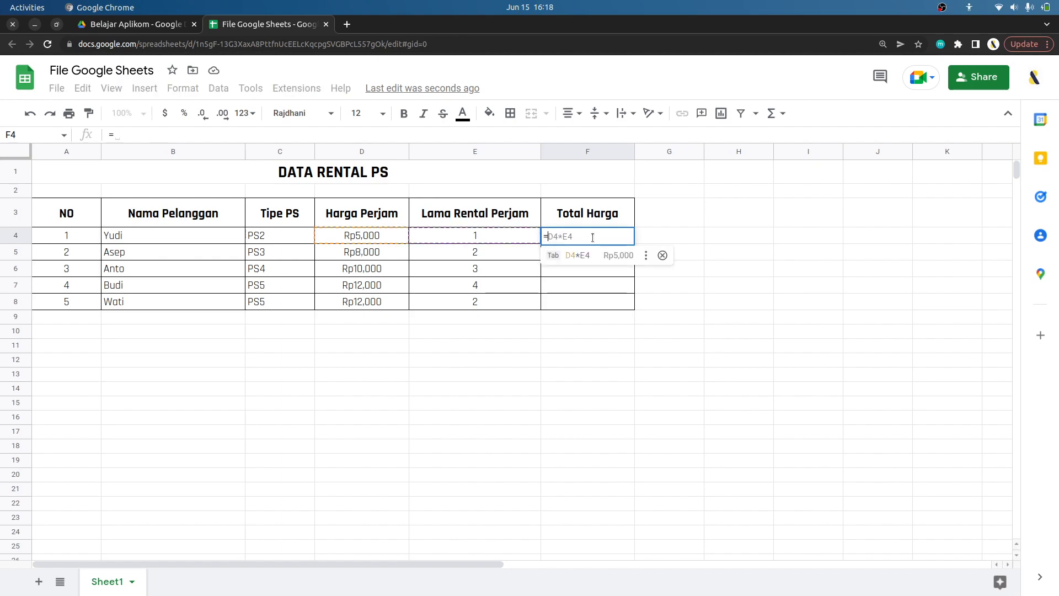
{"action": "left_click", "coordinate": [371, 239]}
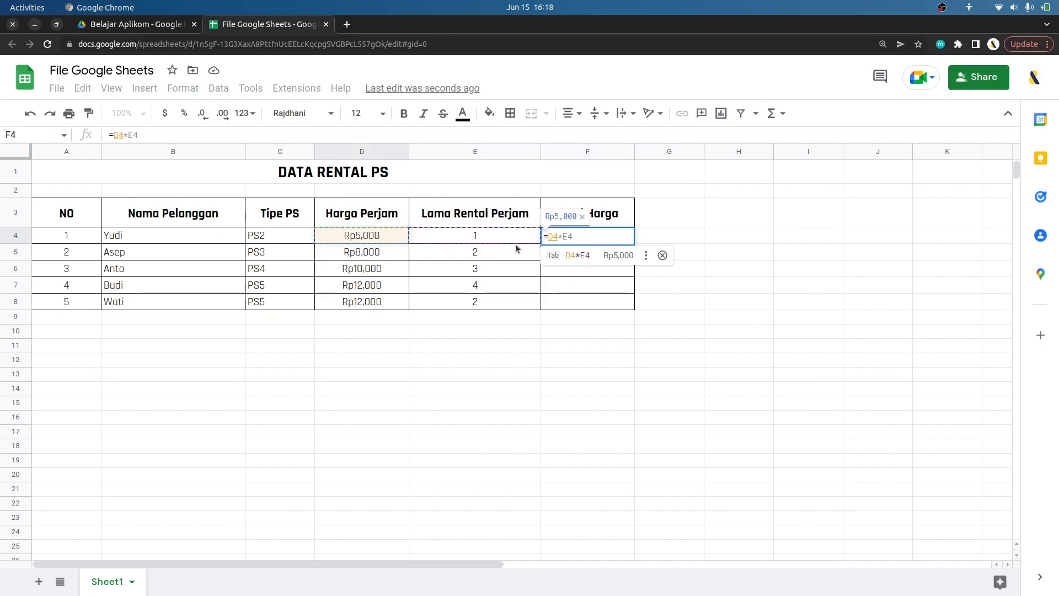
{"action": "type", "text": "*"}
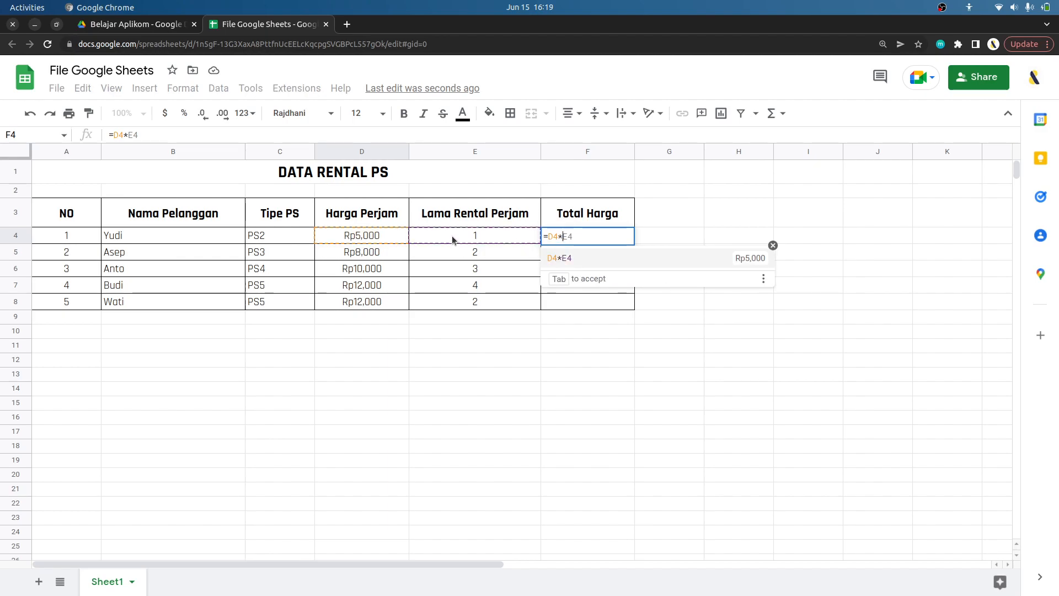
{"action": "left_click", "coordinate": [488, 235]}
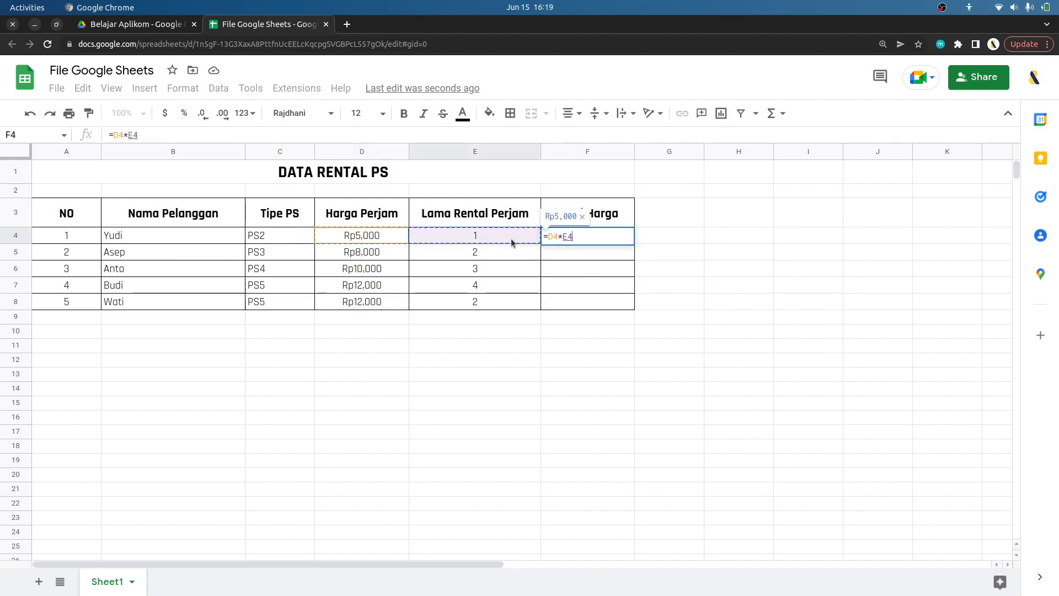
{"action": "key", "text": "Return"}
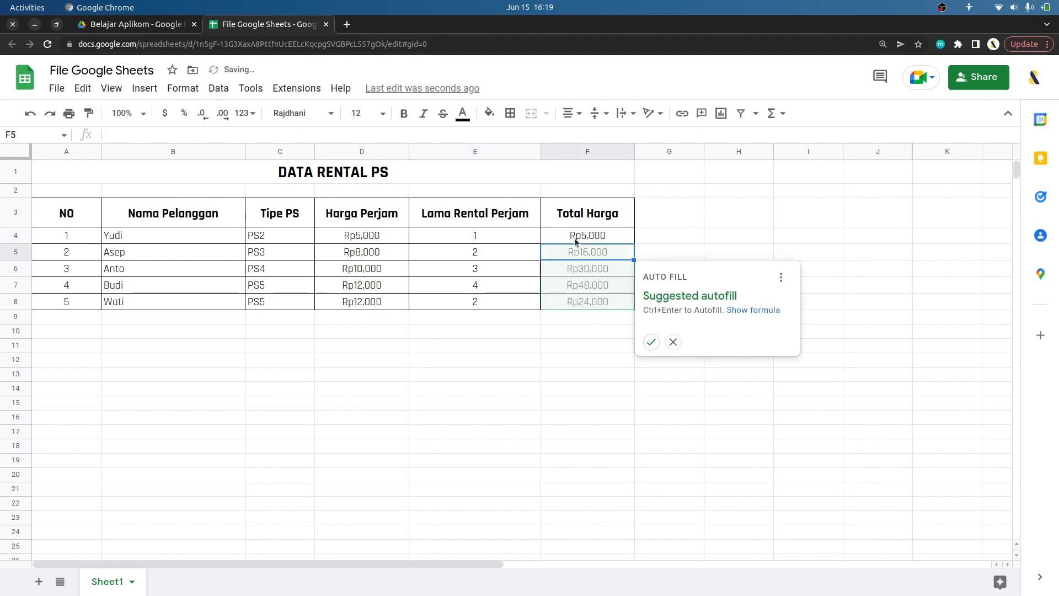
{"action": "left_click", "coordinate": [639, 223]}
{"action": "left_click", "coordinate": [610, 237]}
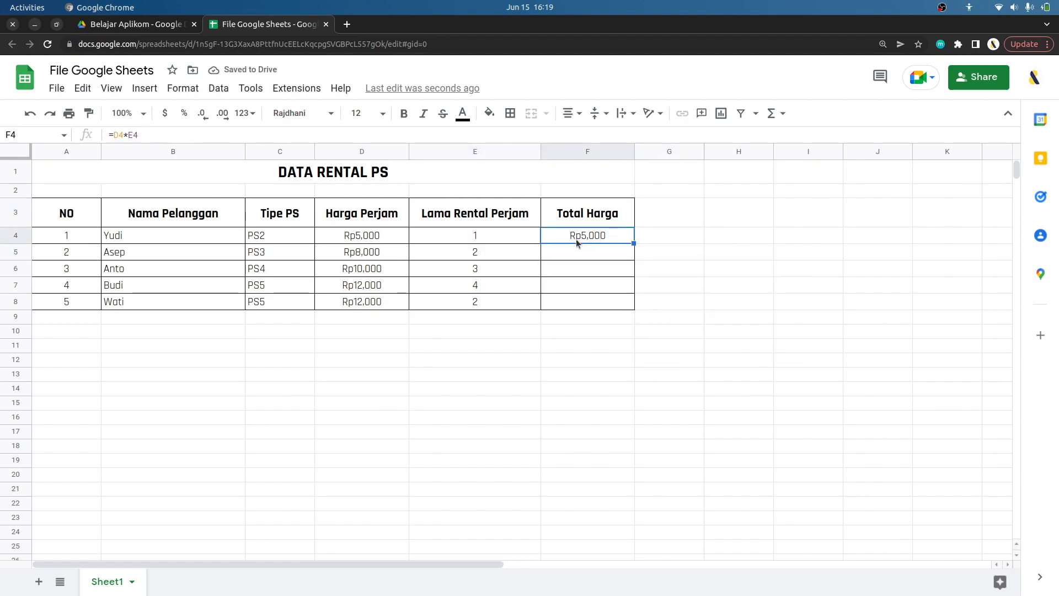
{"action": "left_click", "coordinate": [367, 236]}
{"action": "left_click", "coordinate": [501, 241]}
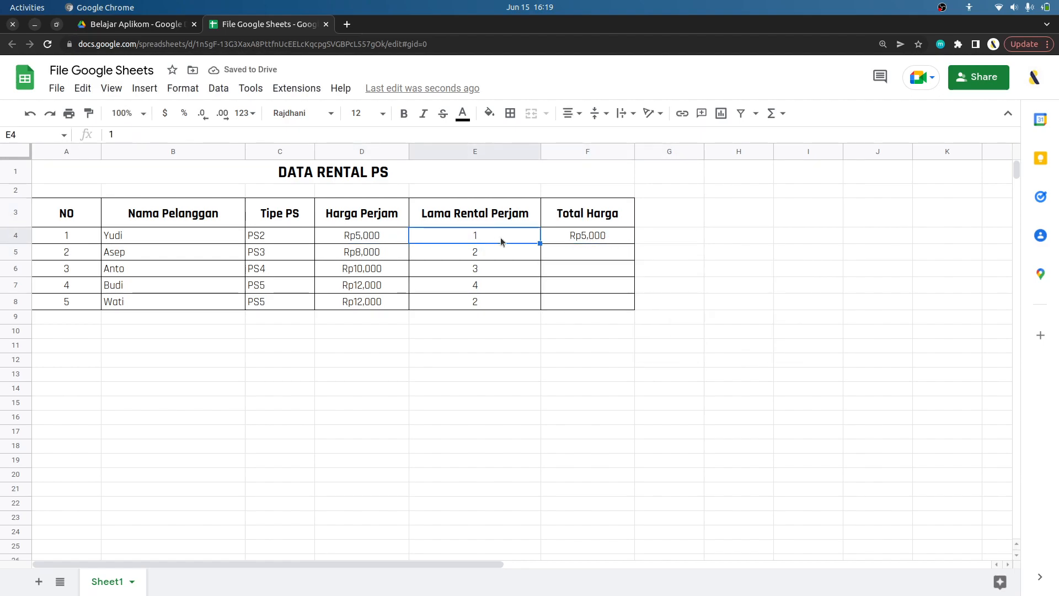
{"action": "left_click", "coordinate": [584, 238]}
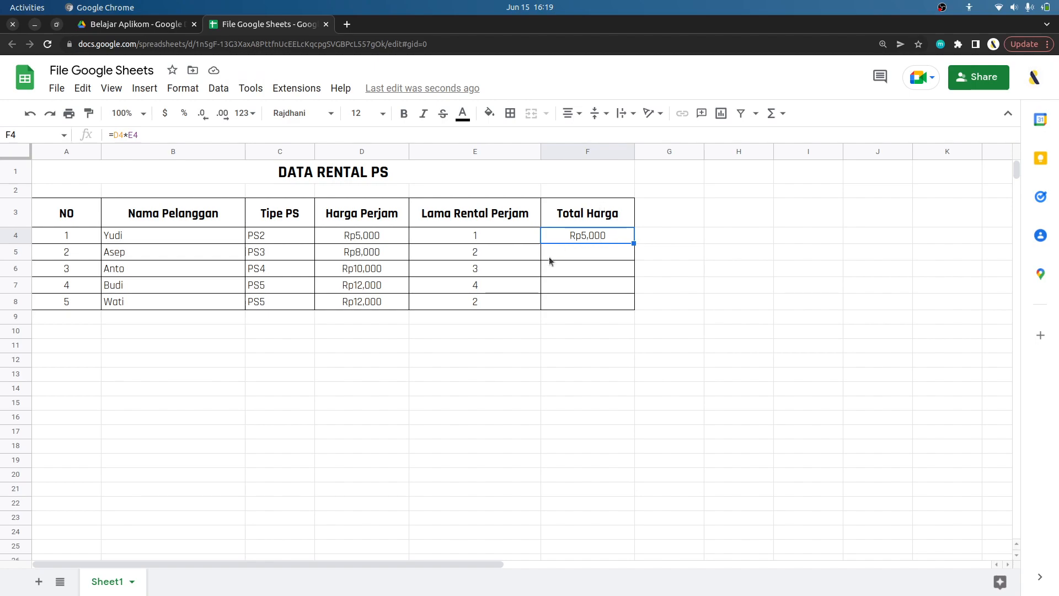
Calculate Total Harga in F5 with the formula =D5*E5 and select that cell again
{"action": "left_click", "coordinate": [577, 252]}
{"action": "key", "text": "Return"}
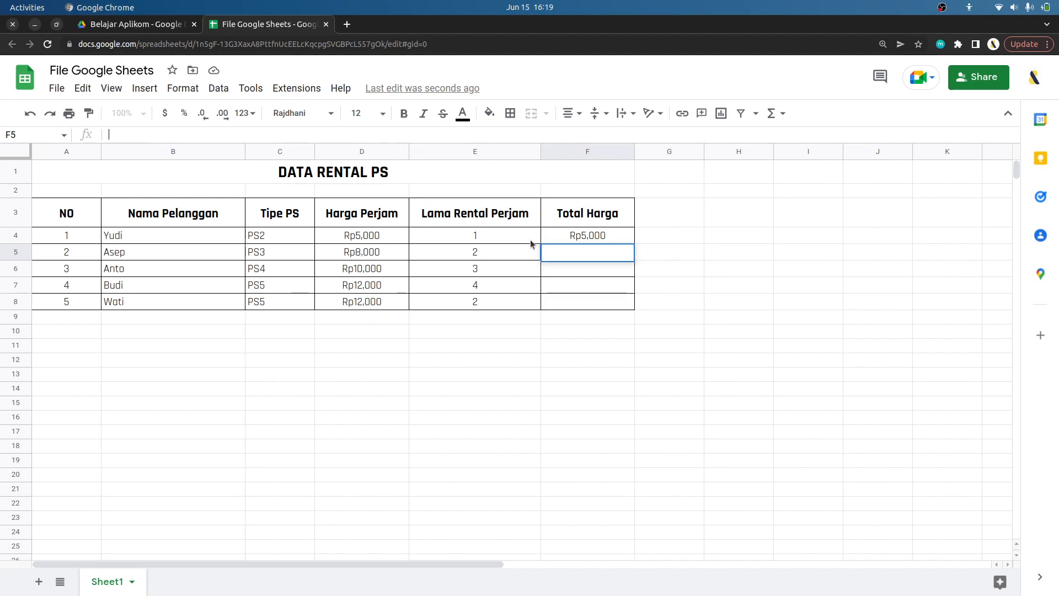
{"action": "type", "text": "=D5*E5"}
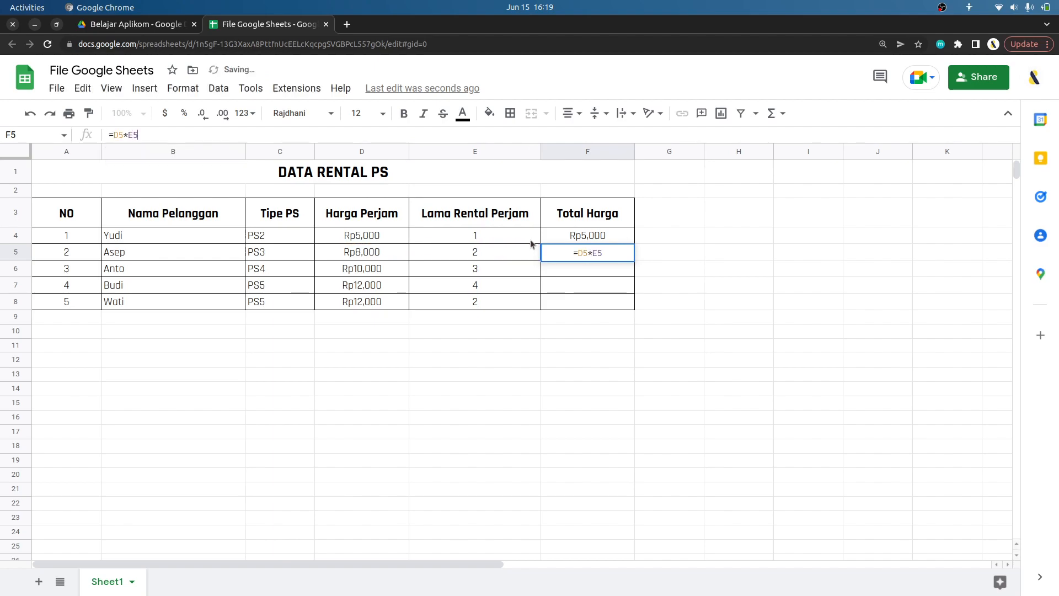
{"action": "key", "text": "Return"}
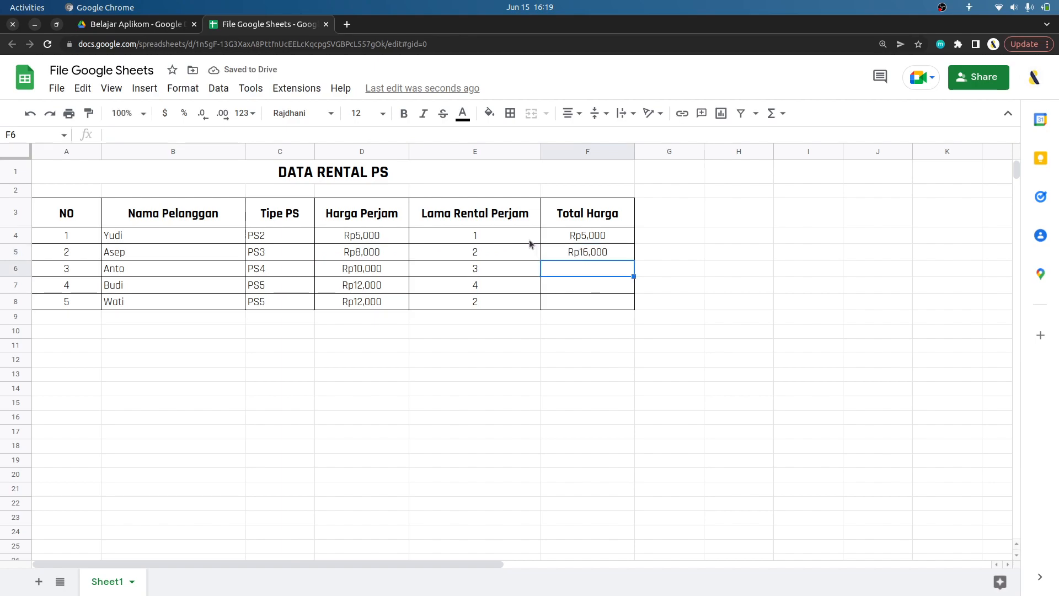
{"action": "left_click", "coordinate": [599, 254]}
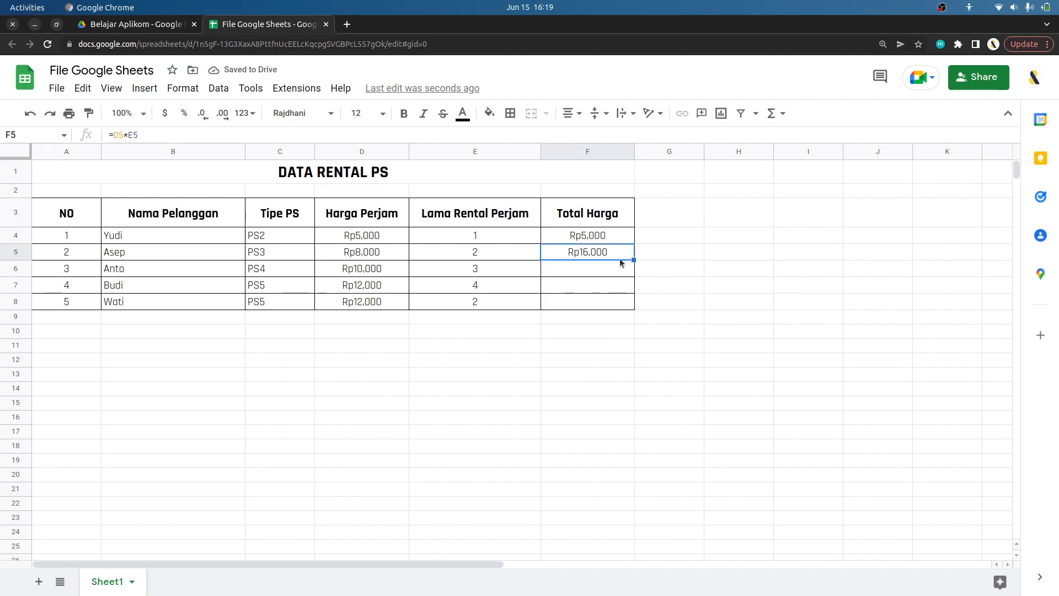
Copy the Total Harga formula from F5 down through F8 for the remaining customers
{"action": "left_click_drag", "start_coordinate": [635, 259], "coordinate": [635, 307]}
{"action": "left_click", "coordinate": [658, 307]}
{"action": "left_click", "coordinate": [557, 275]}
{"action": "left_click", "coordinate": [560, 318]}
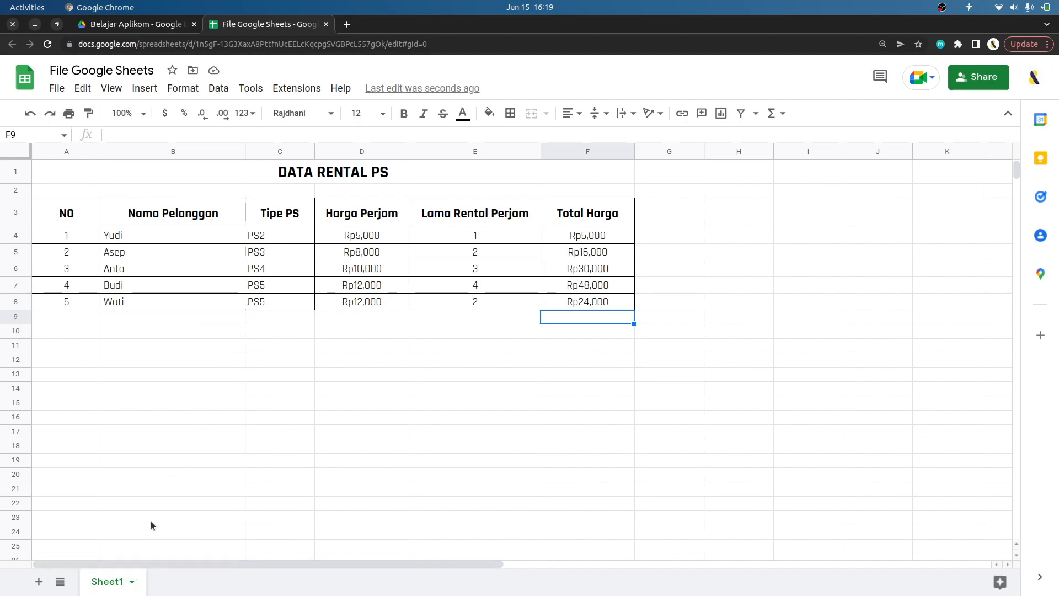
{"action": "left_click", "coordinate": [102, 175]}
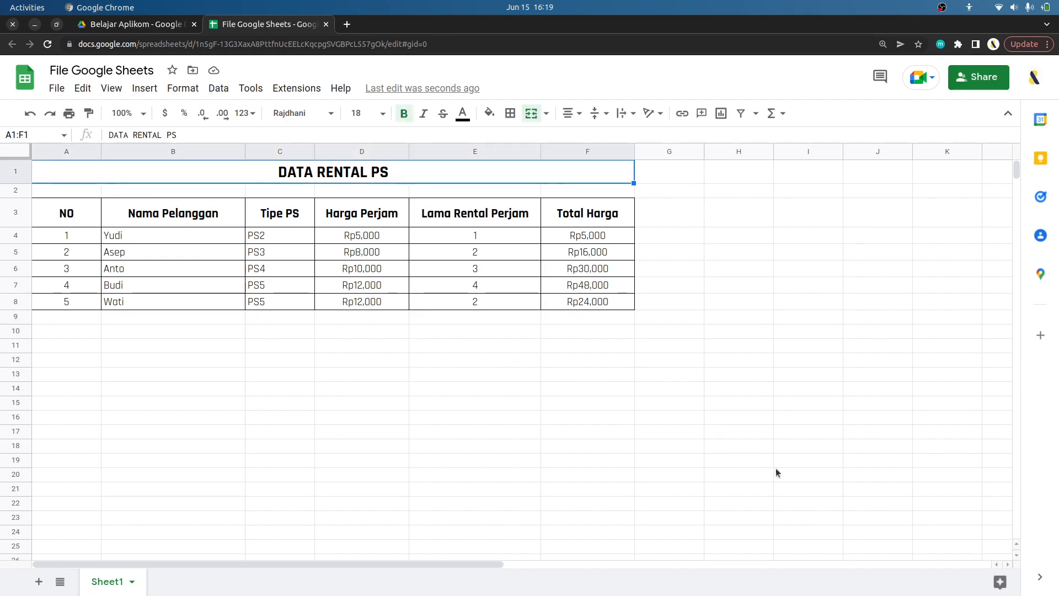
{"action": "left_click", "coordinate": [986, 547], "text": "shift"}
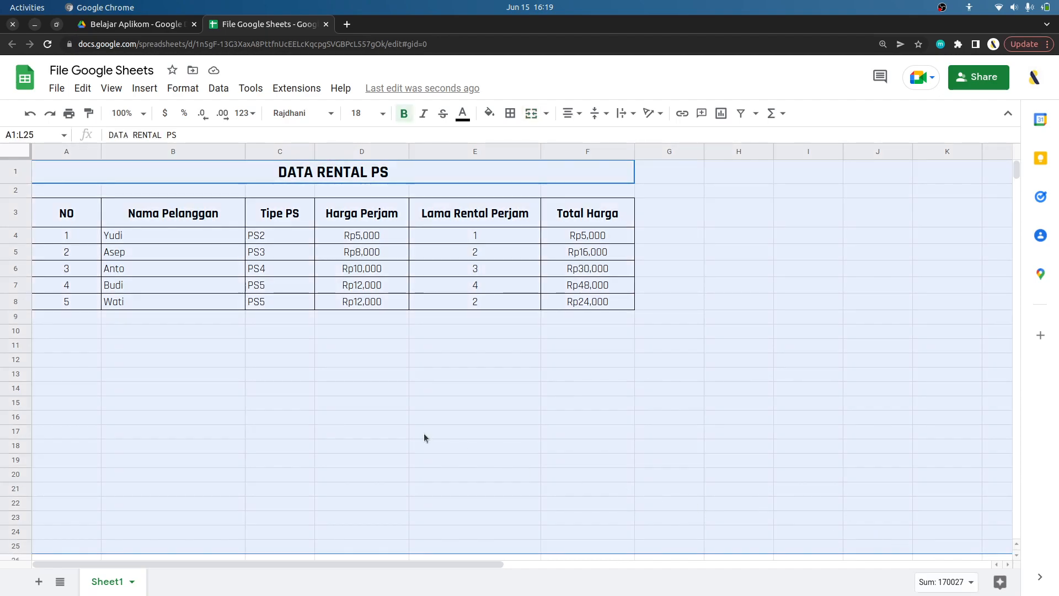
{"action": "left_click", "coordinate": [248, 350]}
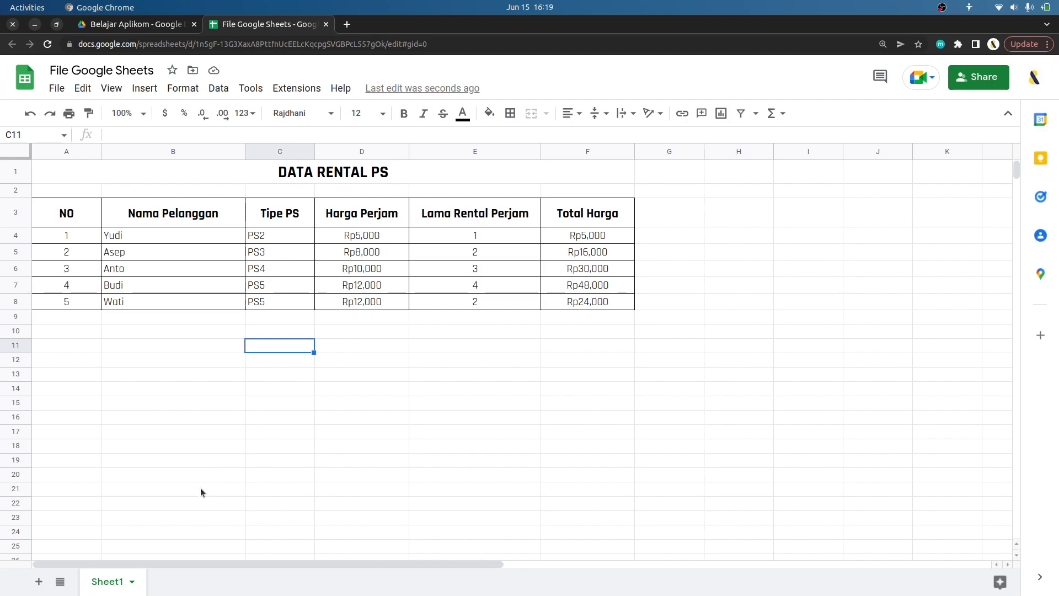
Rename Sheet1 as DataRentalPS, written without spaces
{"action": "left_click", "coordinate": [132, 582]}
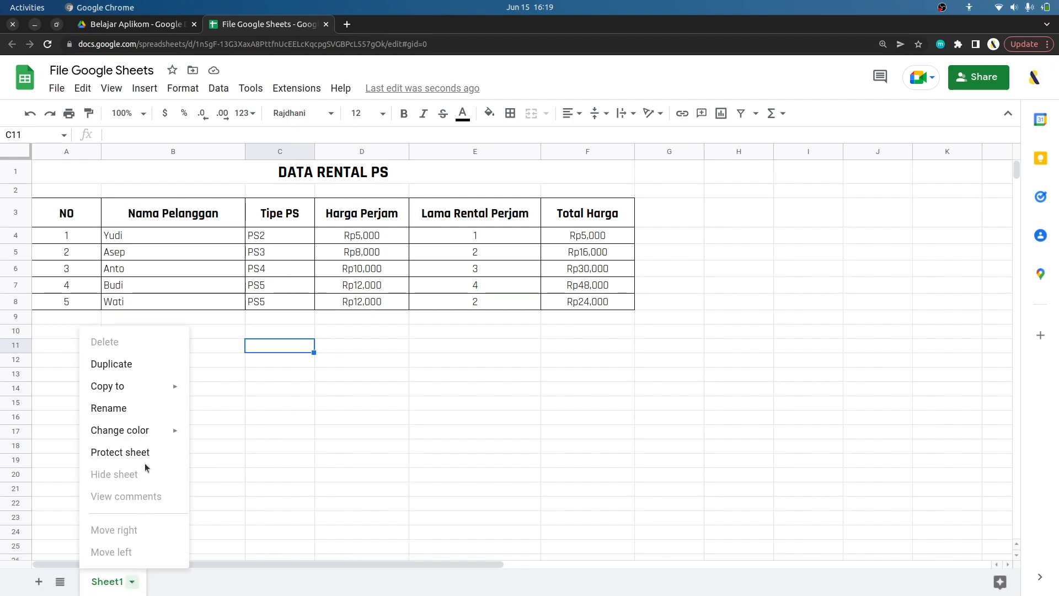
{"action": "left_click", "coordinate": [108, 408]}
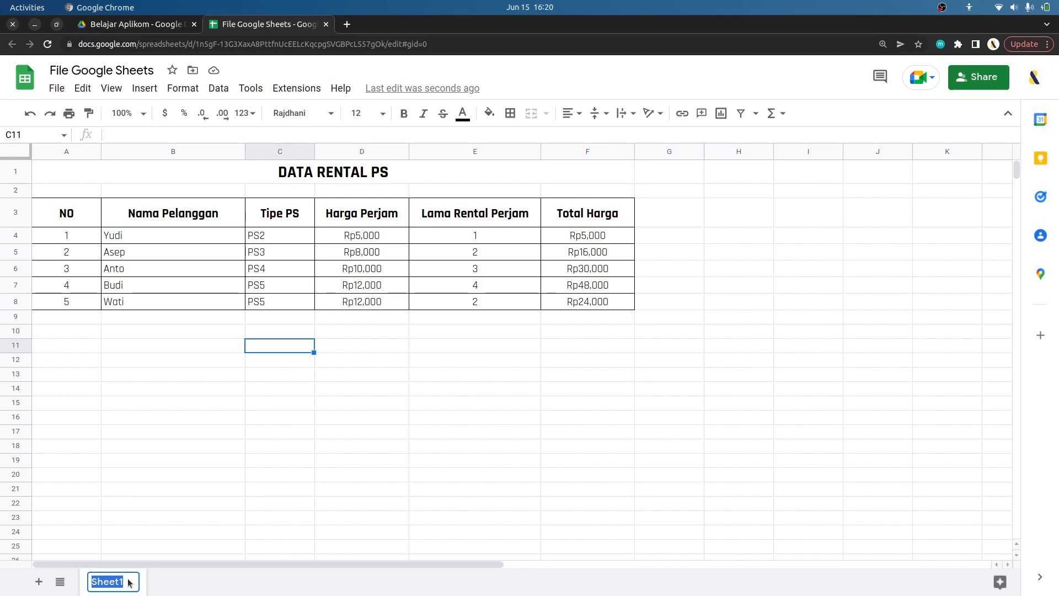
{"action": "type", "text": "Data"}
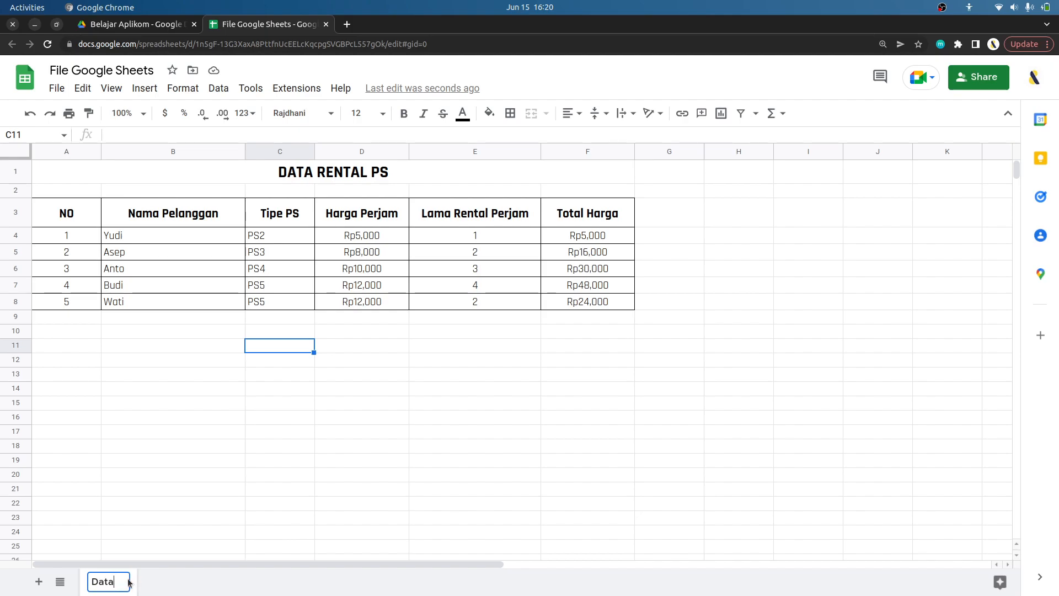
{"action": "type", "text": " Rental PS"}
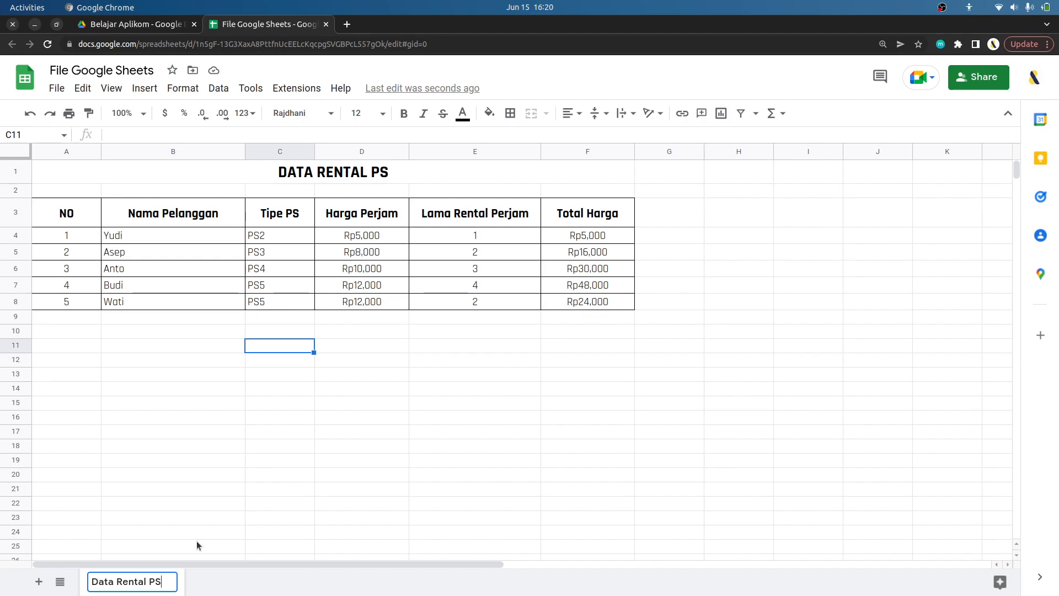
{"action": "key", "text": "ctrl+shift+Left"}
{"action": "key", "text": "ctrl+shift+Left"}
{"action": "key", "text": "shift+Left"}
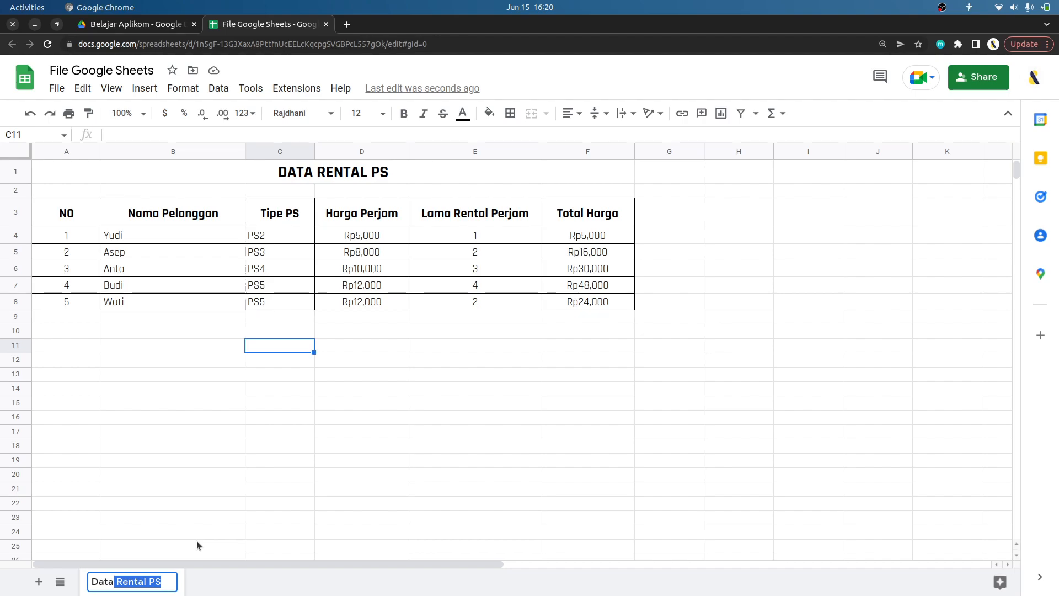
{"action": "key", "text": "BackSpace"}
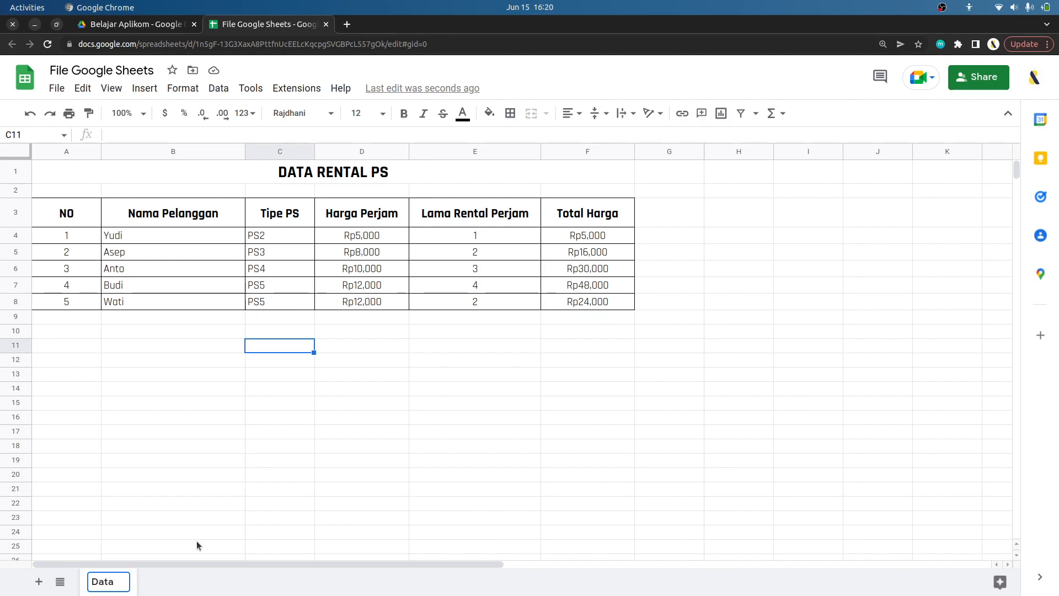
{"action": "type", "text": "RentalPS"}
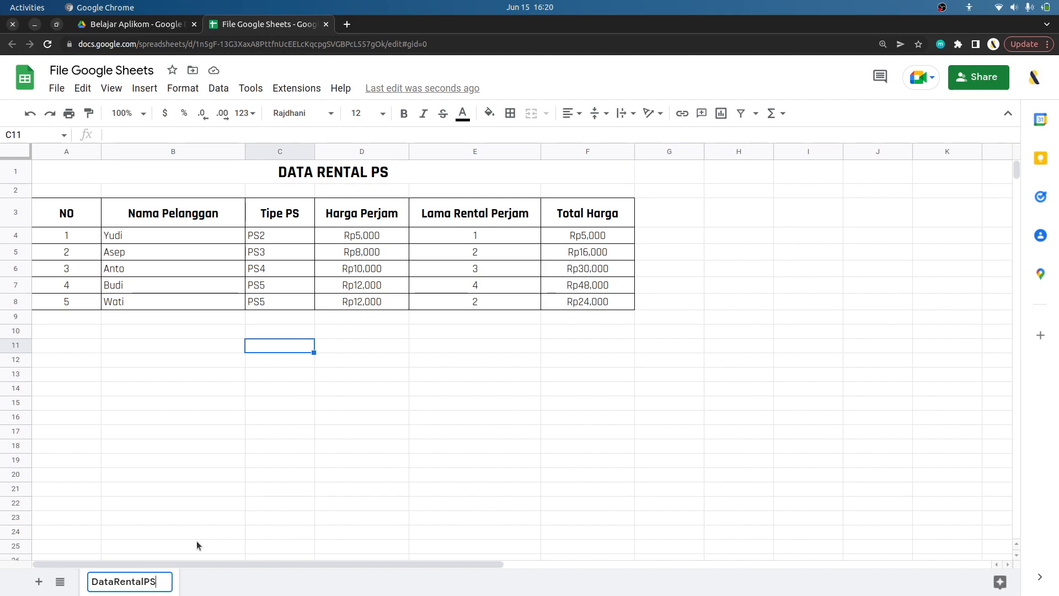
{"action": "key", "text": "Return"}
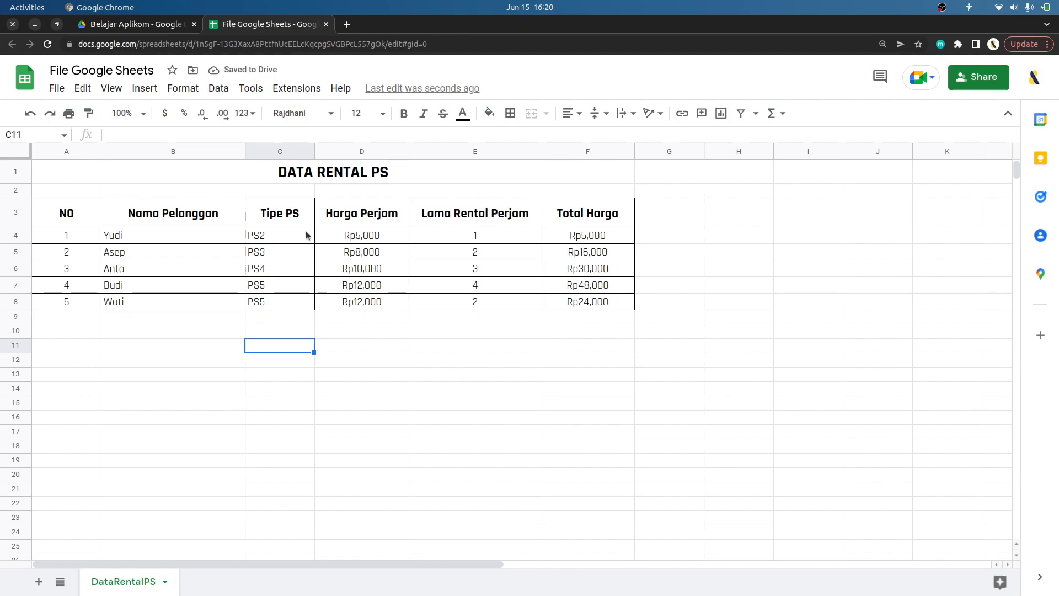
{"action": "left_click_drag", "start_coordinate": [400, 358], "coordinate": [492, 421]}
{"action": "left_click", "coordinate": [82, 532]}
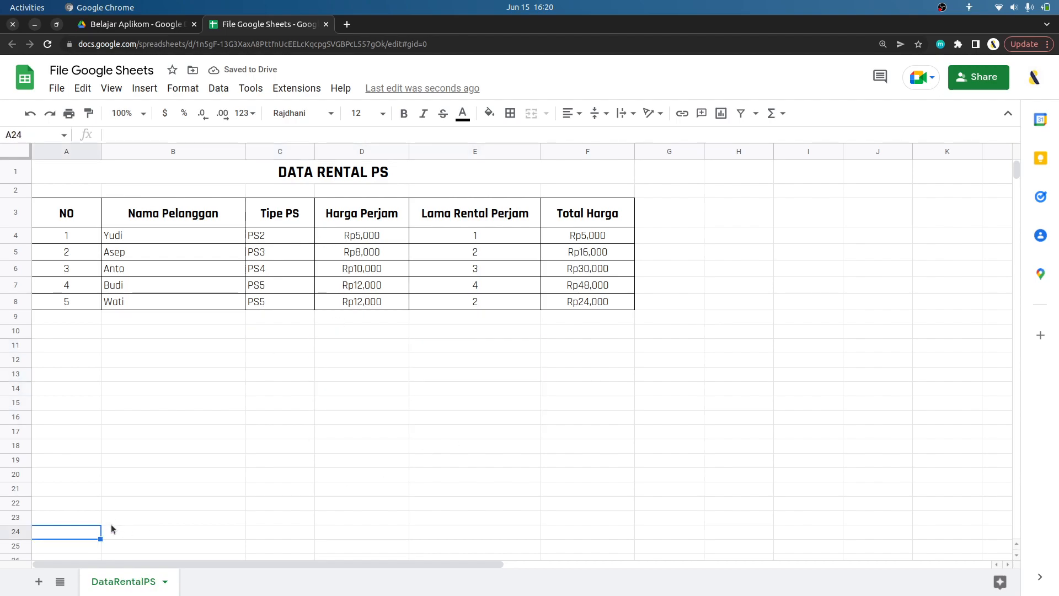
Add a second sheet to the spreadsheet and name it DataPSTersedia
{"action": "left_click", "coordinate": [39, 582]}
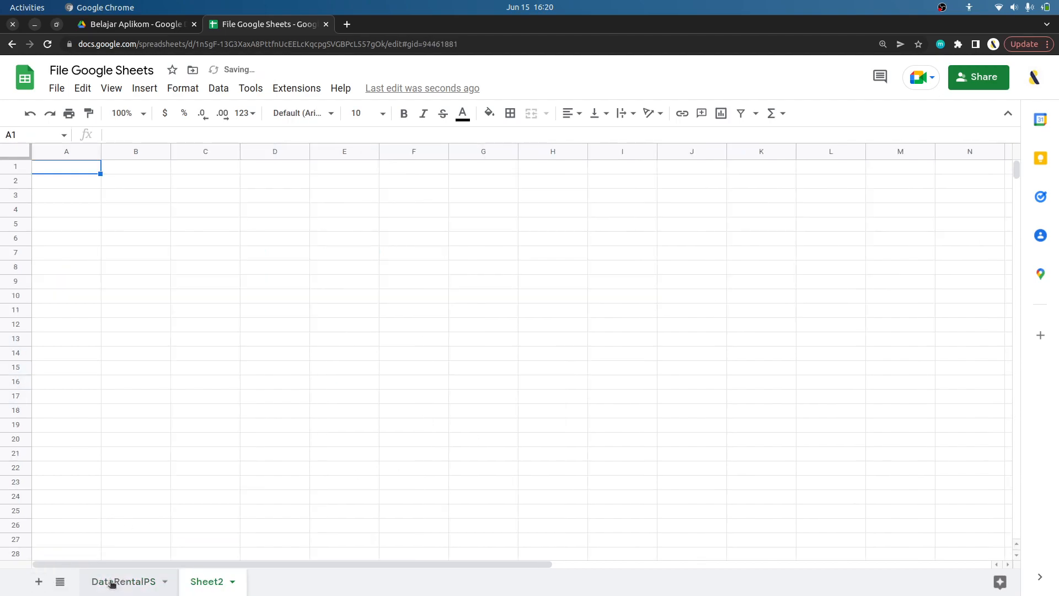
{"action": "right_click", "coordinate": [205, 582]}
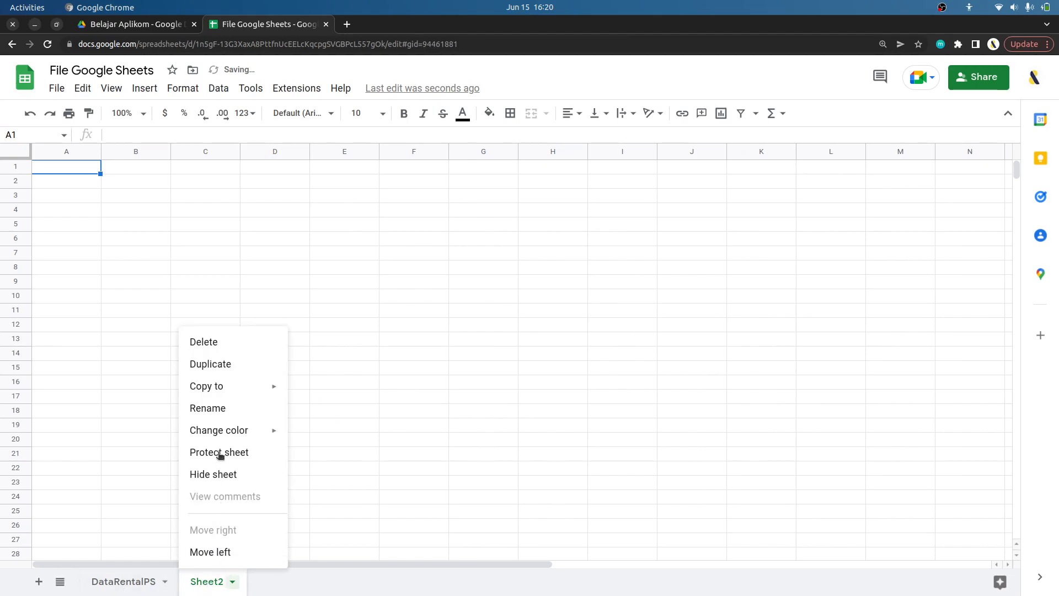
{"action": "left_click", "coordinate": [221, 411]}
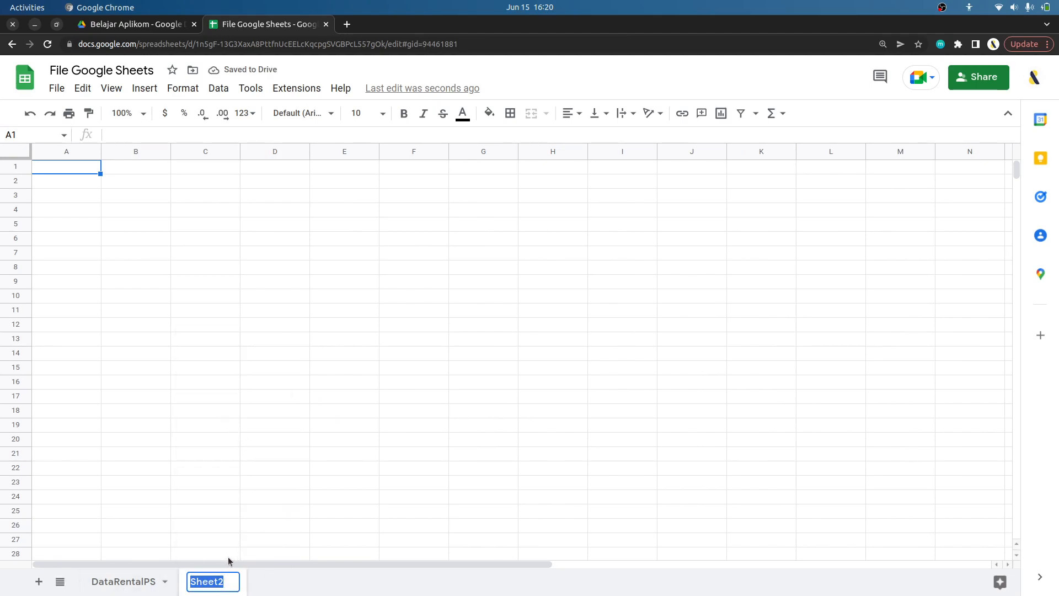
{"action": "type", "text": "Data"}
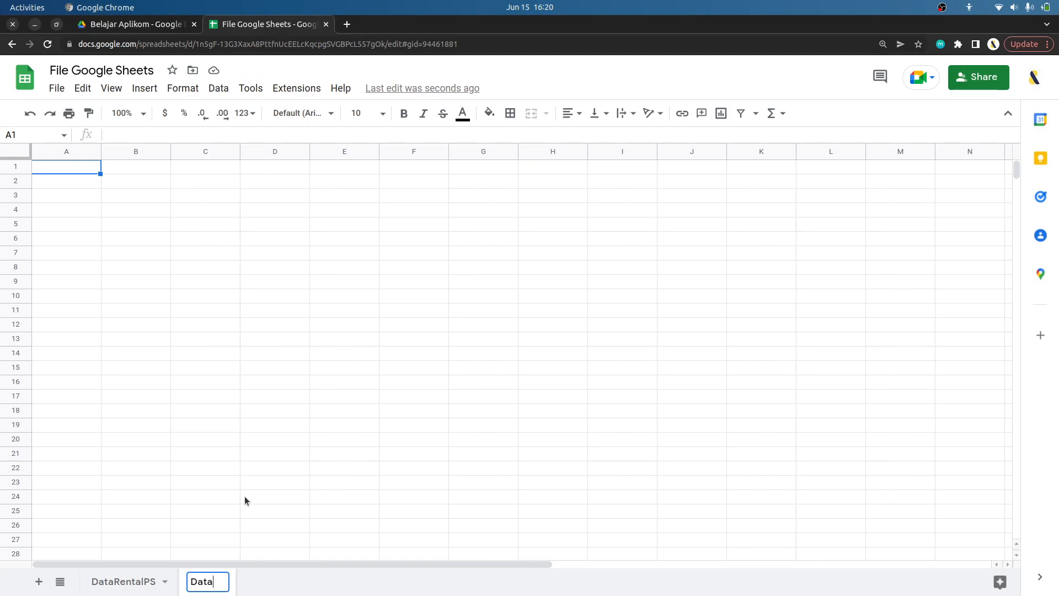
{"action": "type", "text": "PSTersedia"}
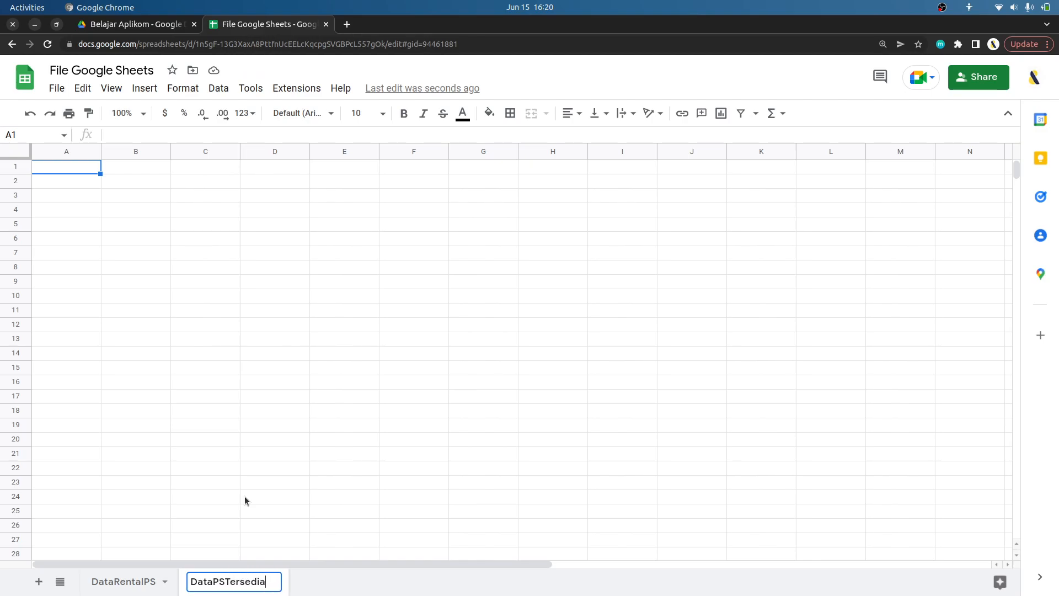
{"action": "key", "text": "Return"}
Review the Tipe PS entries in C4 to C8 on the DataRentalPS sheet
{"action": "left_click", "coordinate": [132, 583]}
{"action": "left_click", "coordinate": [281, 242]}
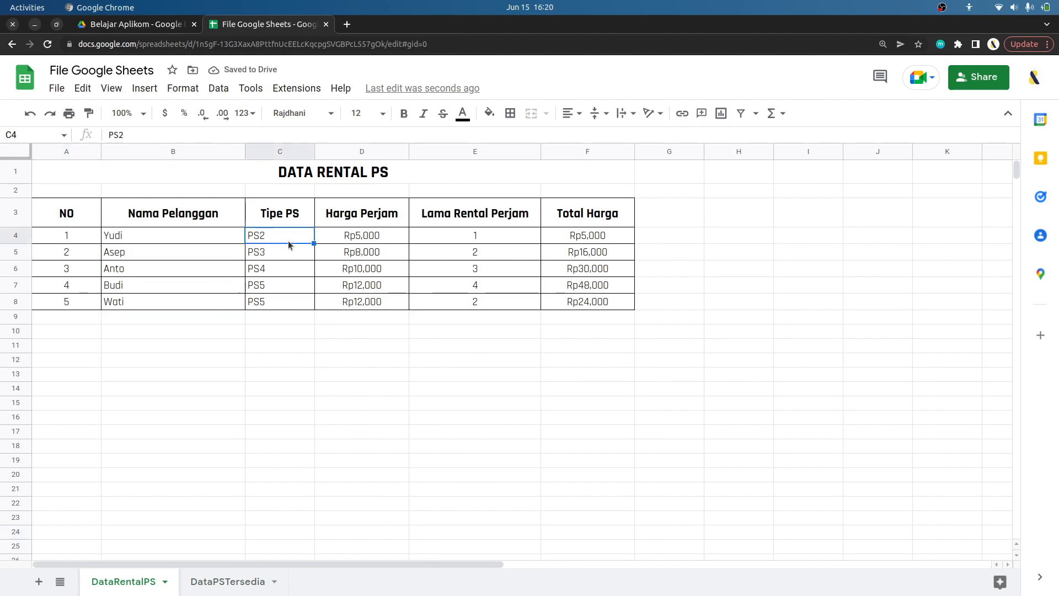
{"action": "left_click", "coordinate": [282, 253]}
{"action": "left_click", "coordinate": [281, 269]}
{"action": "left_click", "coordinate": [280, 286]}
{"action": "left_click", "coordinate": [272, 301]}
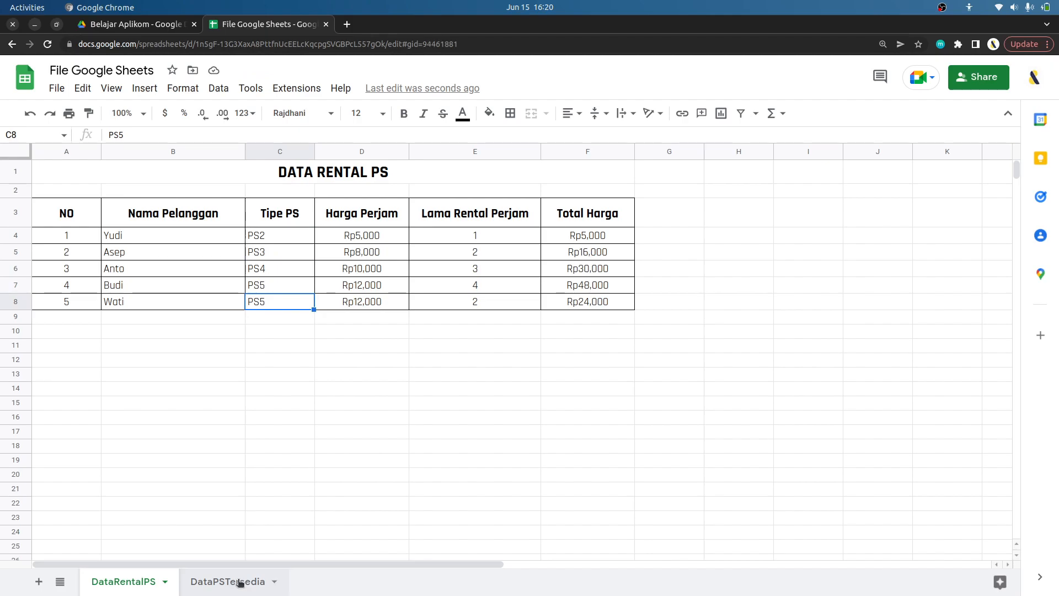
Enter the title DATA PS TERSEDIA in A1 of the DataPSTersedia sheet
{"action": "left_click", "coordinate": [240, 581]}
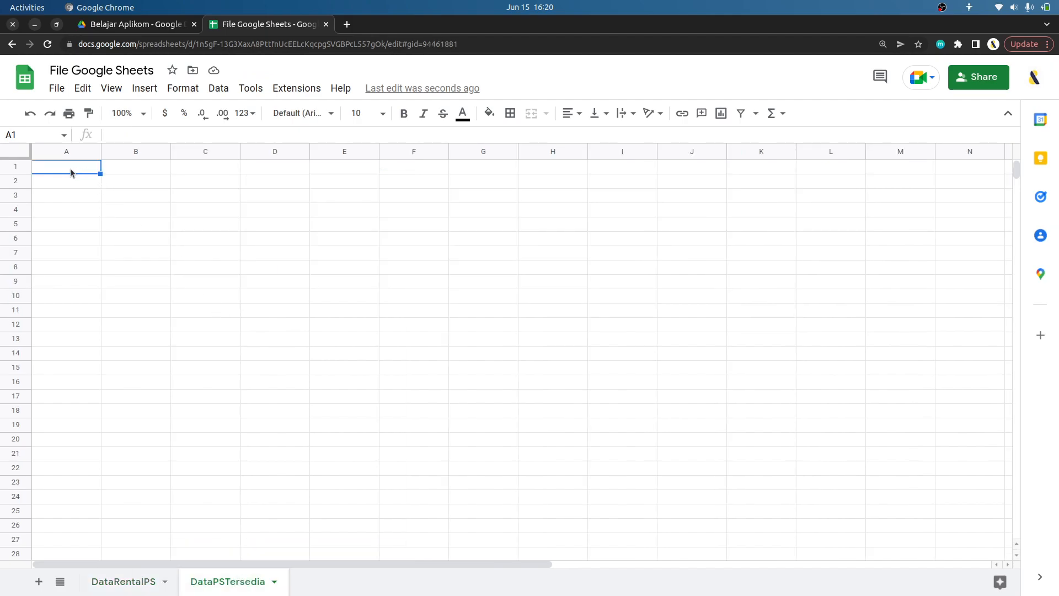
{"action": "type", "text": "DATA PS"}
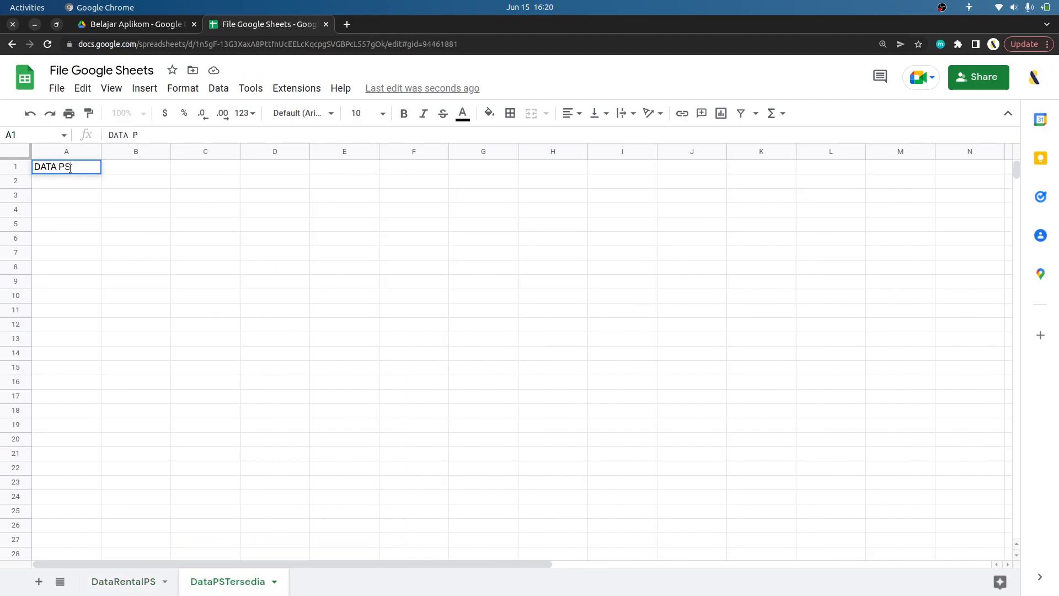
{"action": "type", "text": " TERSEDIA"}
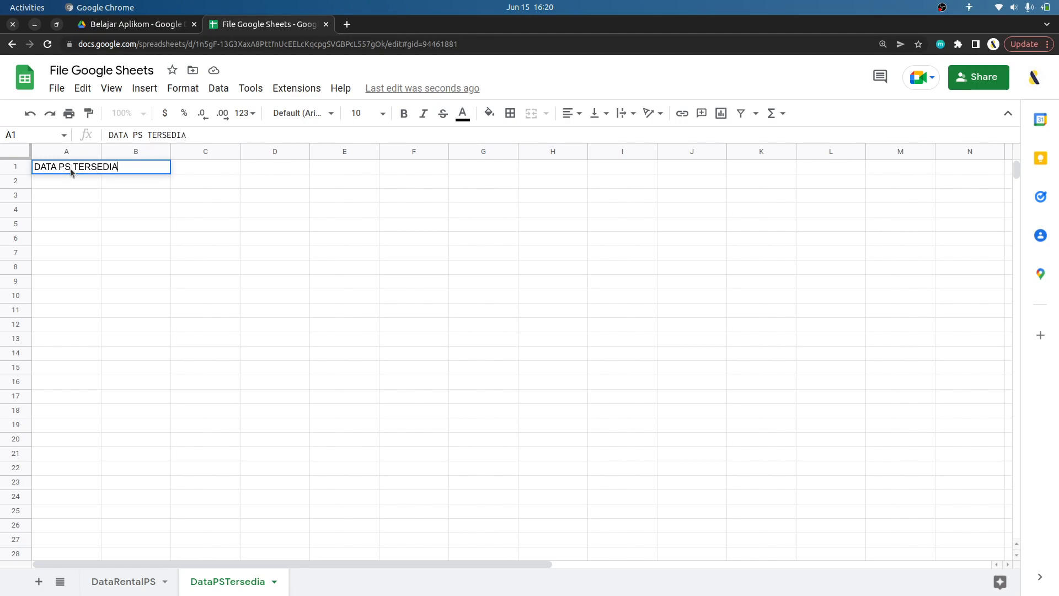
{"action": "key", "text": "Return"}
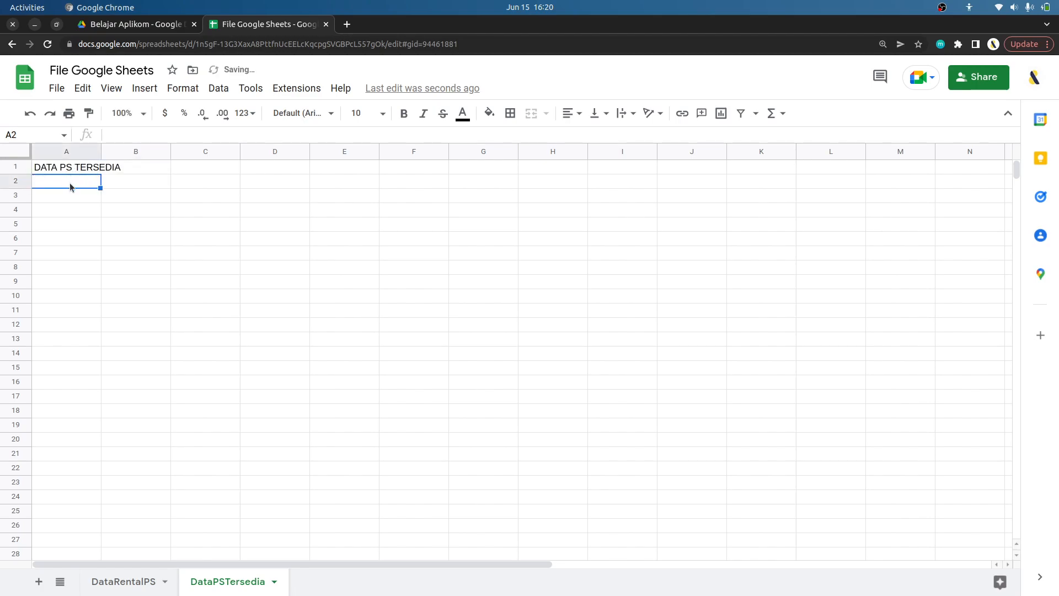
Enter the column headers Tipe PS in A2 and Harga Perjam in B2
{"action": "type", "text": "Tipe "}
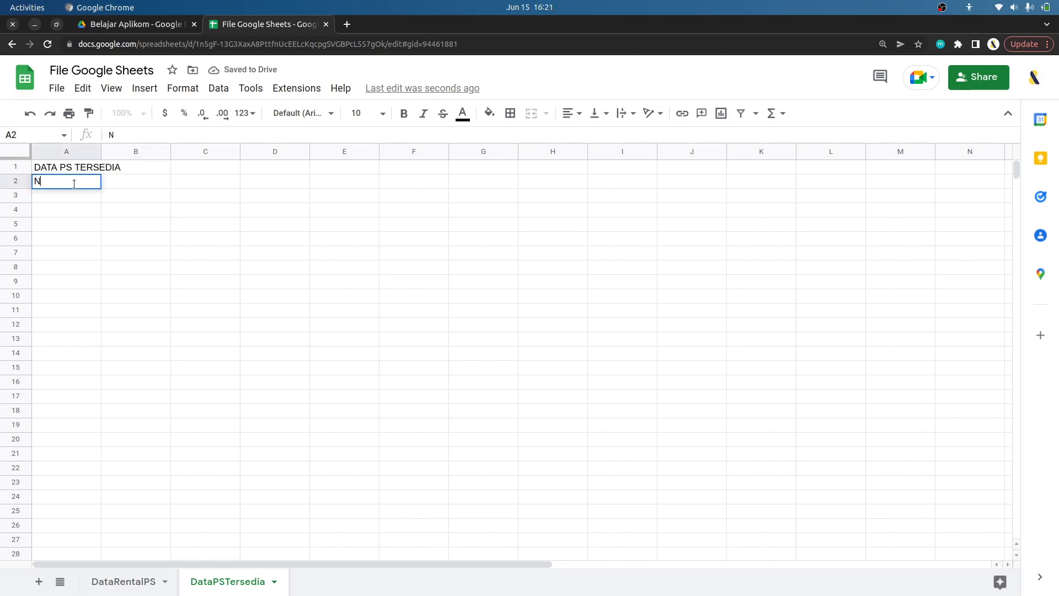
{"action": "type", "text": "PS"}
{"action": "key", "text": "Tab"}
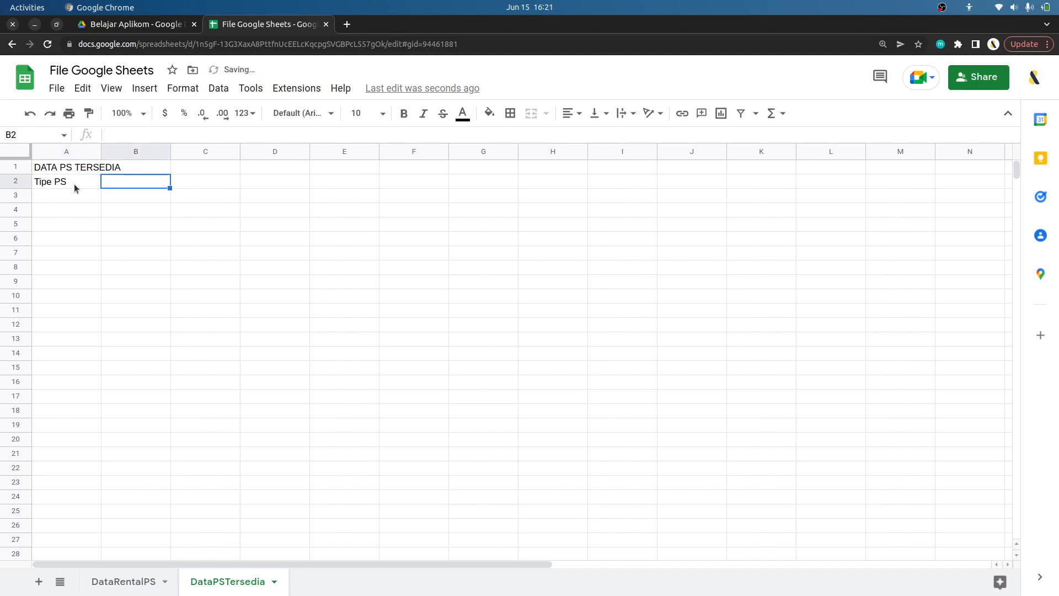
{"action": "type", "text": "Harga"}
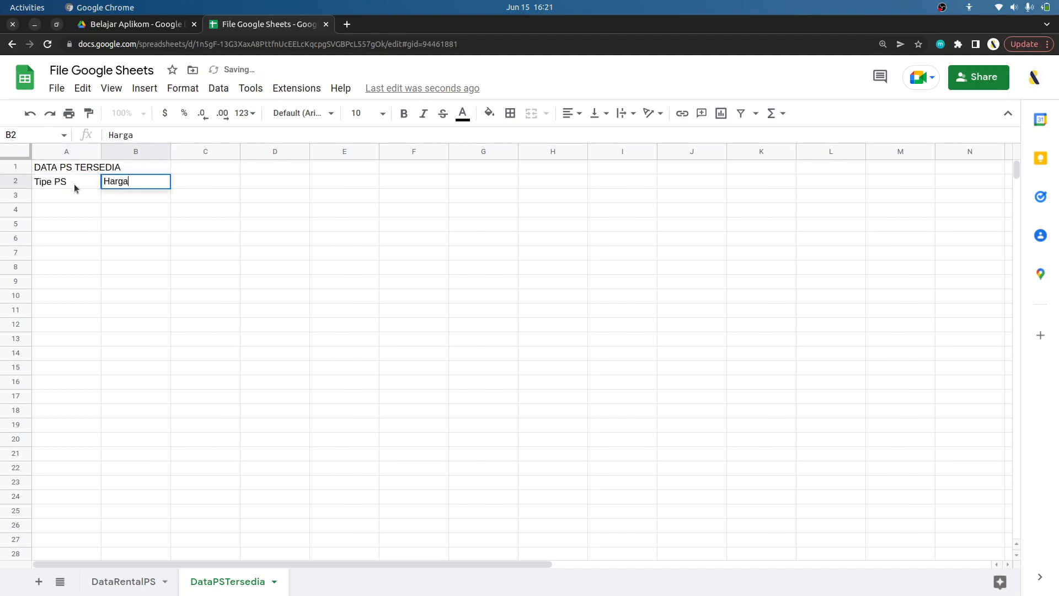
{"action": "type", "text": " Perjam"}
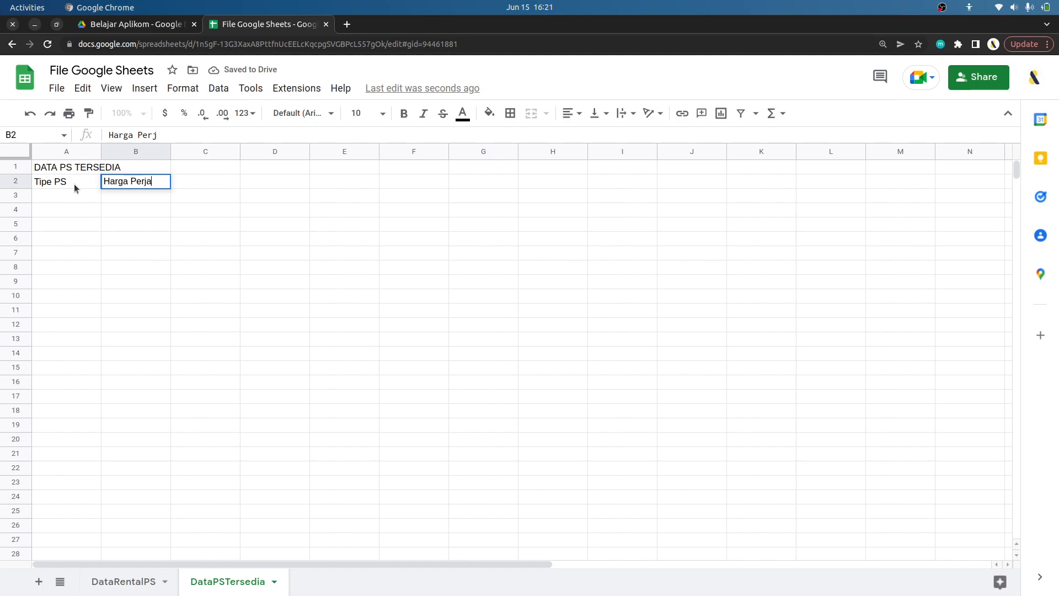
{"action": "key", "text": "Return"}
Set all cells of the DataPSTersedia sheet to the Rajdhani font with middle vertical alignment
{"action": "left_click", "coordinate": [73, 169]}
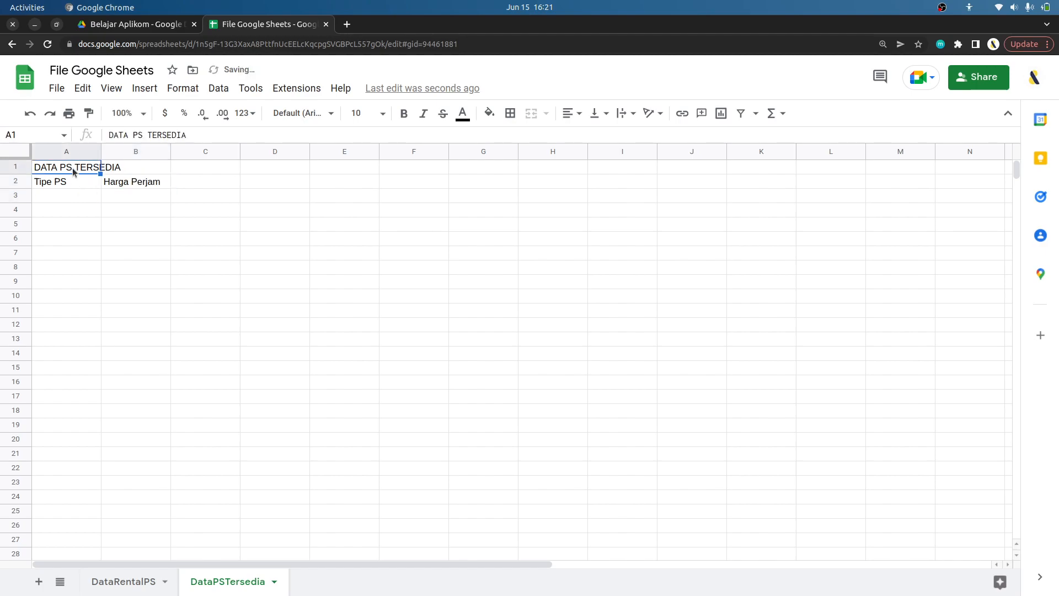
{"action": "left_click", "coordinate": [157, 252]}
{"action": "key", "text": "ctrl+a"}
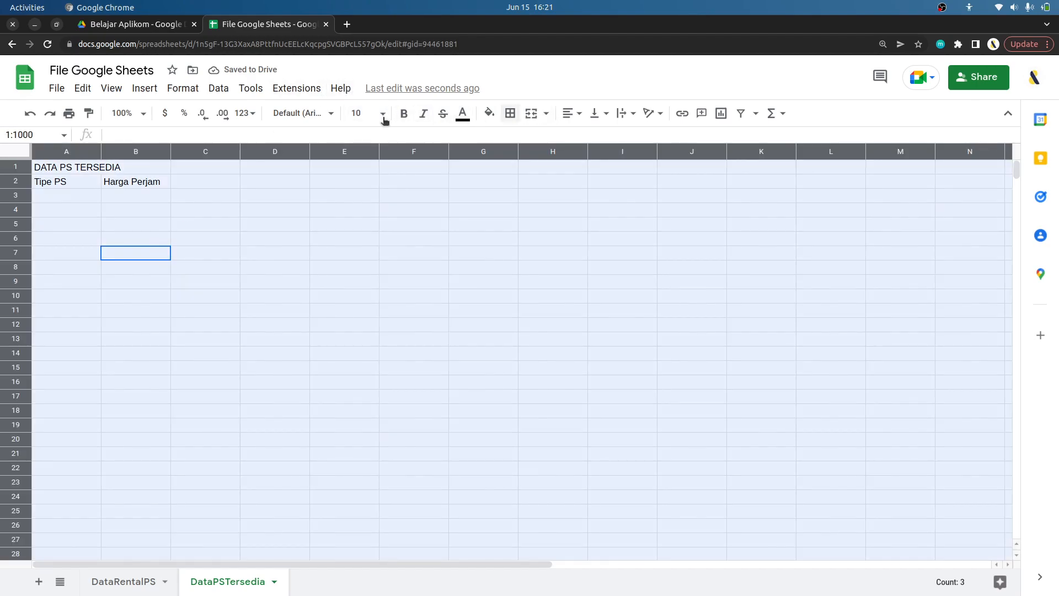
{"action": "left_click", "coordinate": [302, 113]}
{"action": "left_click", "coordinate": [309, 252]}
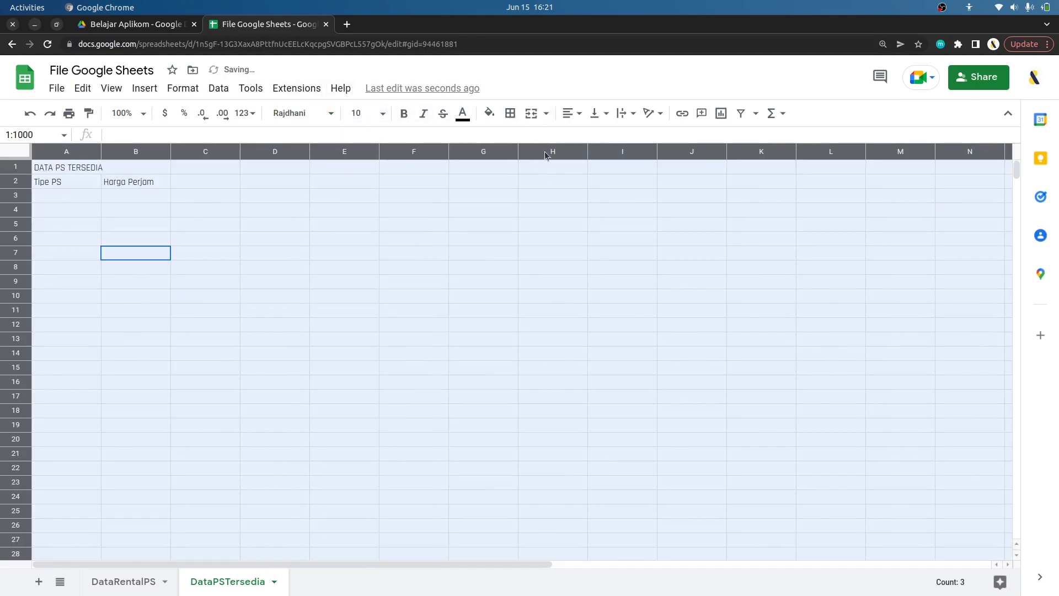
{"action": "left_click", "coordinate": [600, 114]}
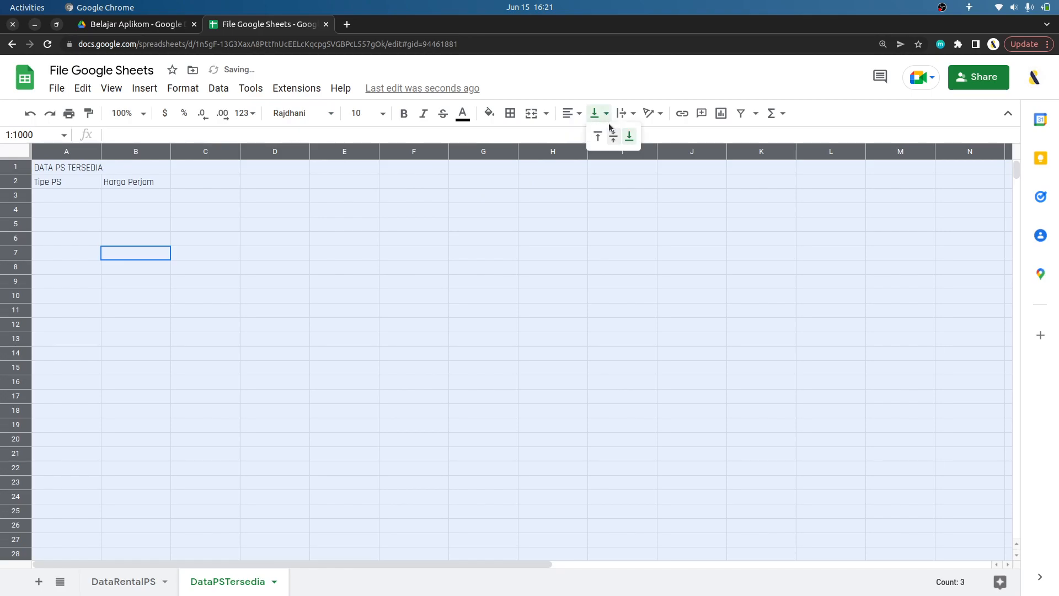
{"action": "left_click", "coordinate": [613, 137]}
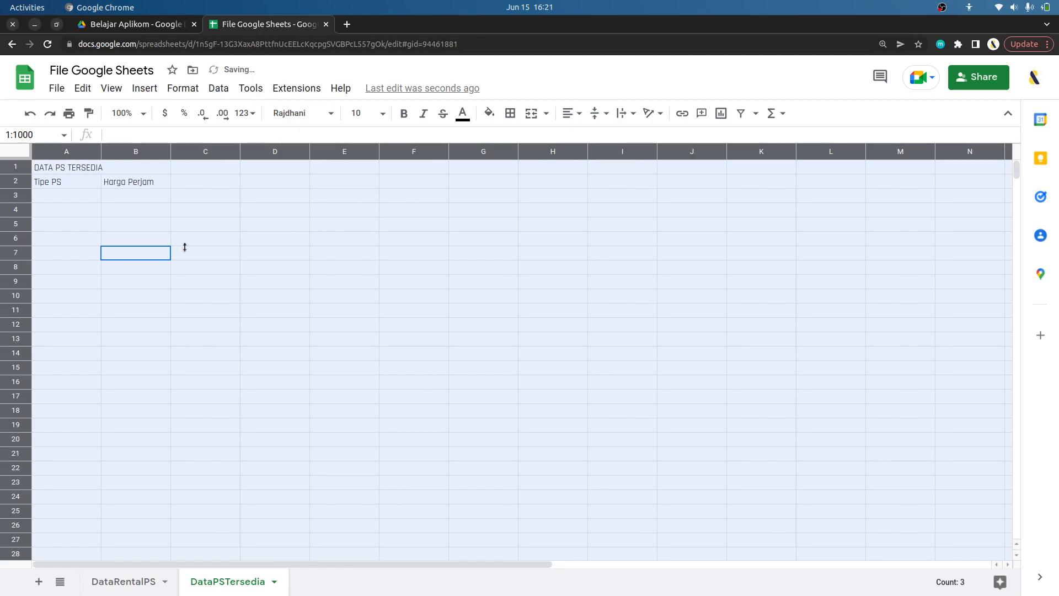
Format the title in A1 as bold with font size 18
{"action": "left_click", "coordinate": [65, 172]}
{"action": "left_click", "coordinate": [383, 115]}
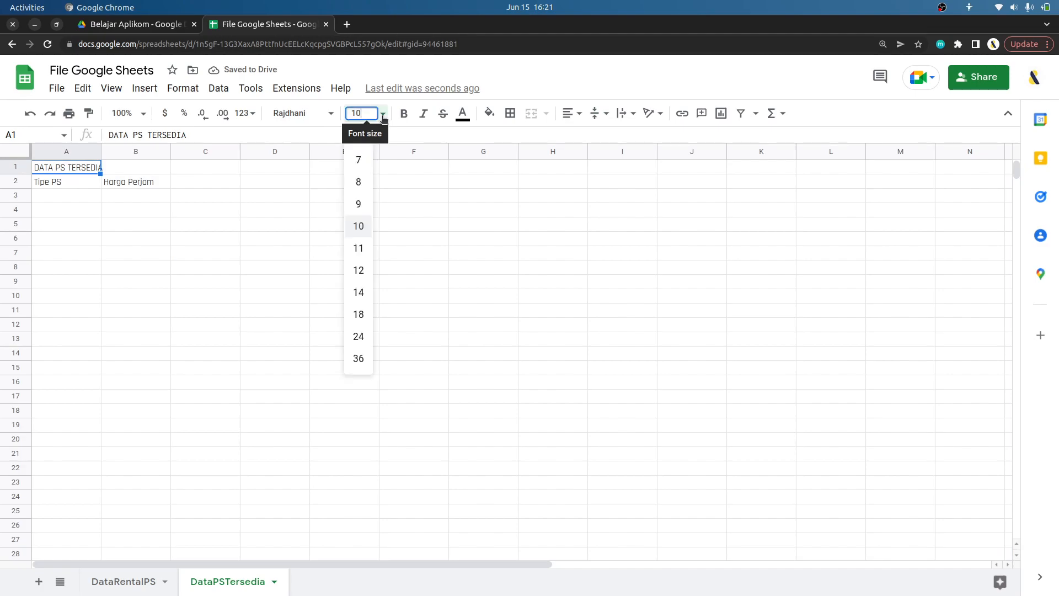
{"action": "left_click", "coordinate": [365, 313]}
{"action": "key", "text": "ctrl+b"}
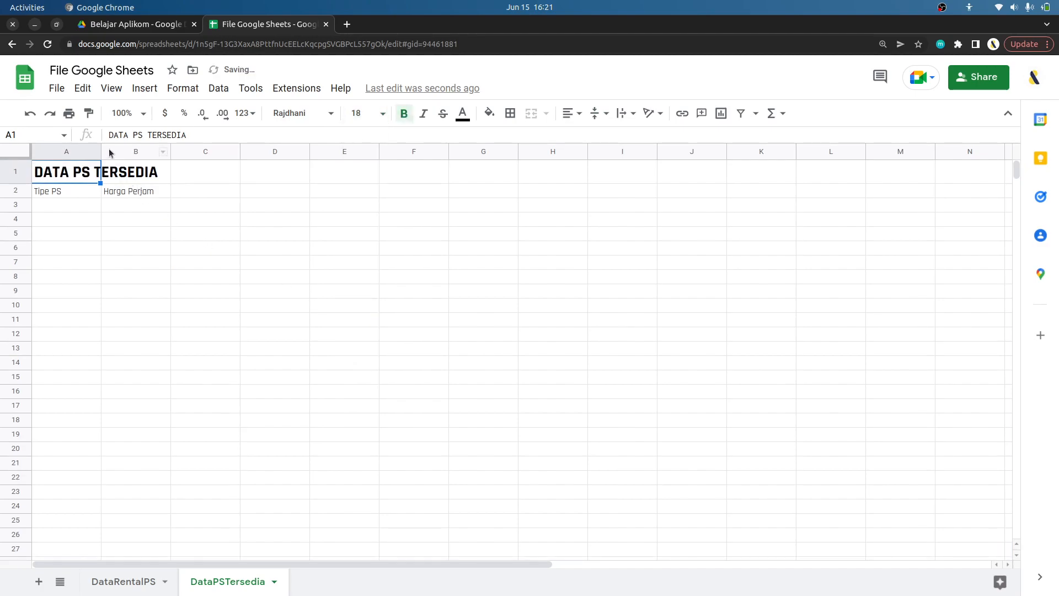
Merge cells A1:B1 holding the title of the DataPSTersedia sheet
{"action": "left_click", "coordinate": [160, 172], "text": "shift"}
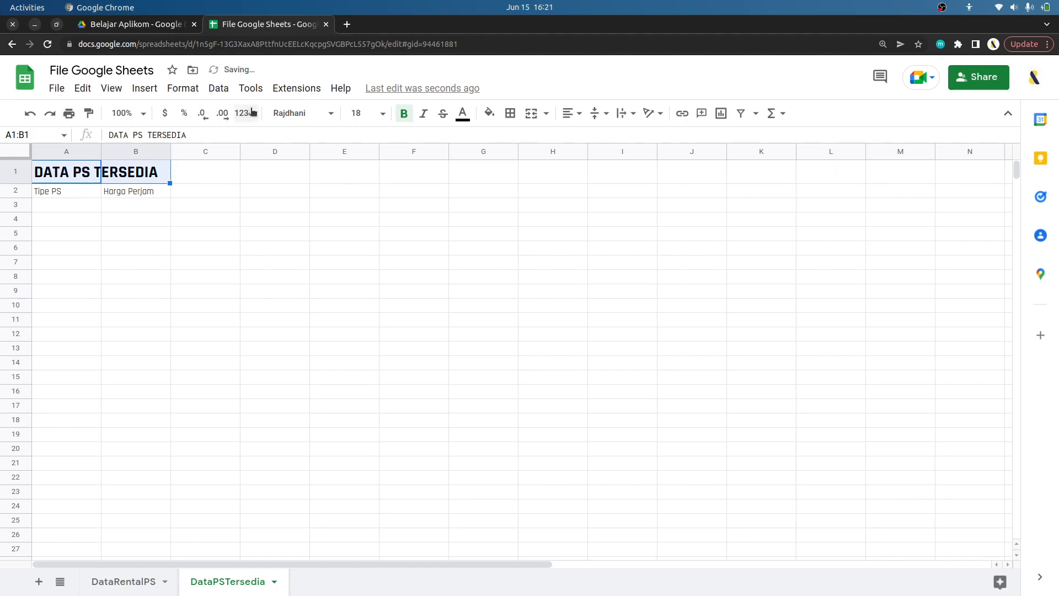
{"action": "left_click", "coordinate": [525, 114]}
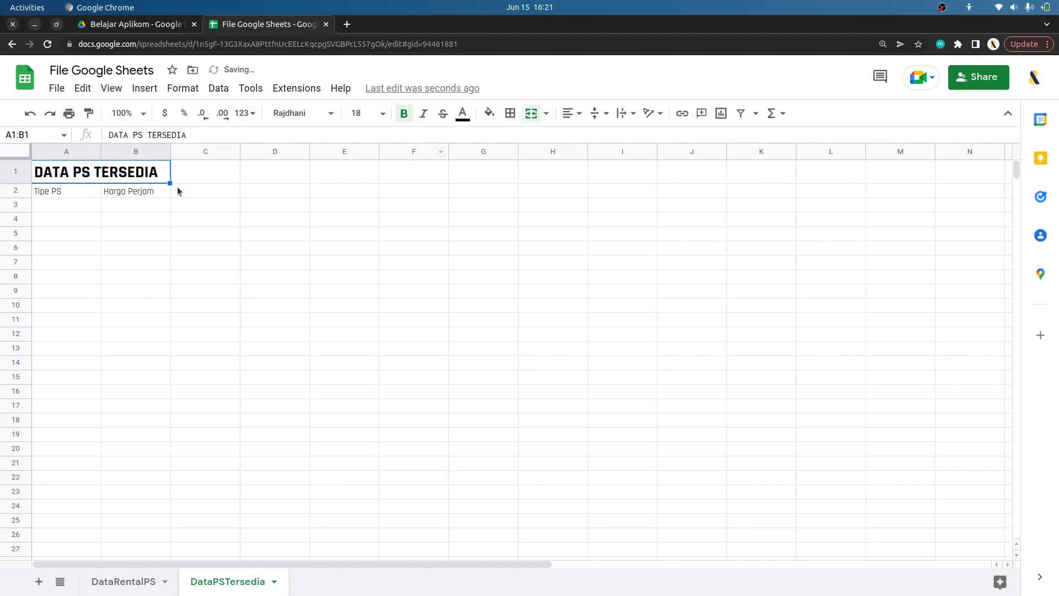
{"action": "left_click_drag", "start_coordinate": [71, 196], "coordinate": [118, 194]}
{"action": "left_click", "coordinate": [347, 221]}
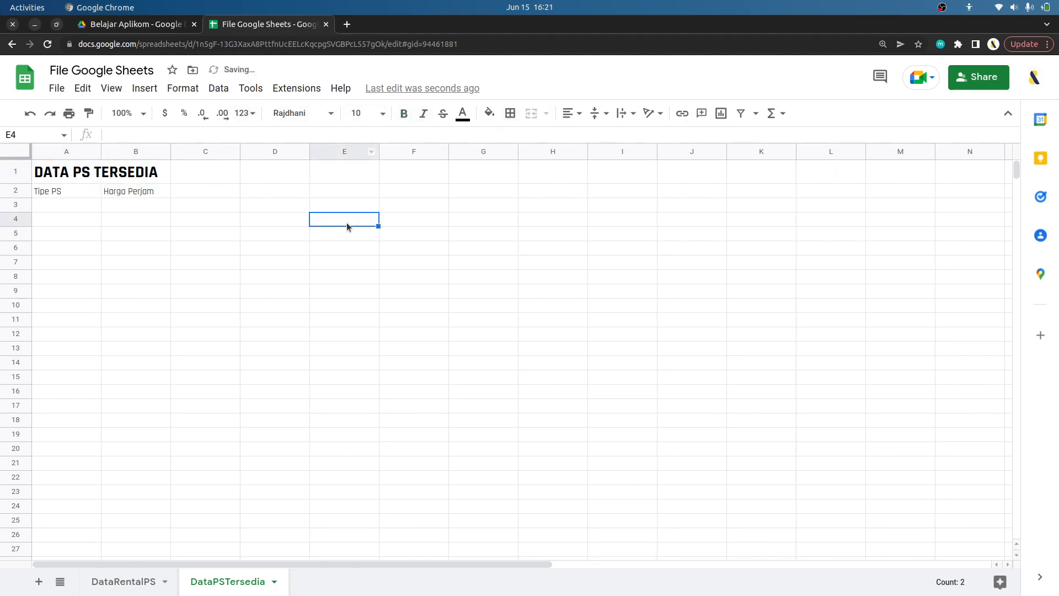
Set the font size of the whole DataPSTersedia sheet to 12, keeping the merged title at size 18
{"action": "key", "text": "ctrl+a"}
{"action": "left_click", "coordinate": [363, 114]}
{"action": "left_click", "coordinate": [359, 270]}
{"action": "left_click", "coordinate": [88, 172]}
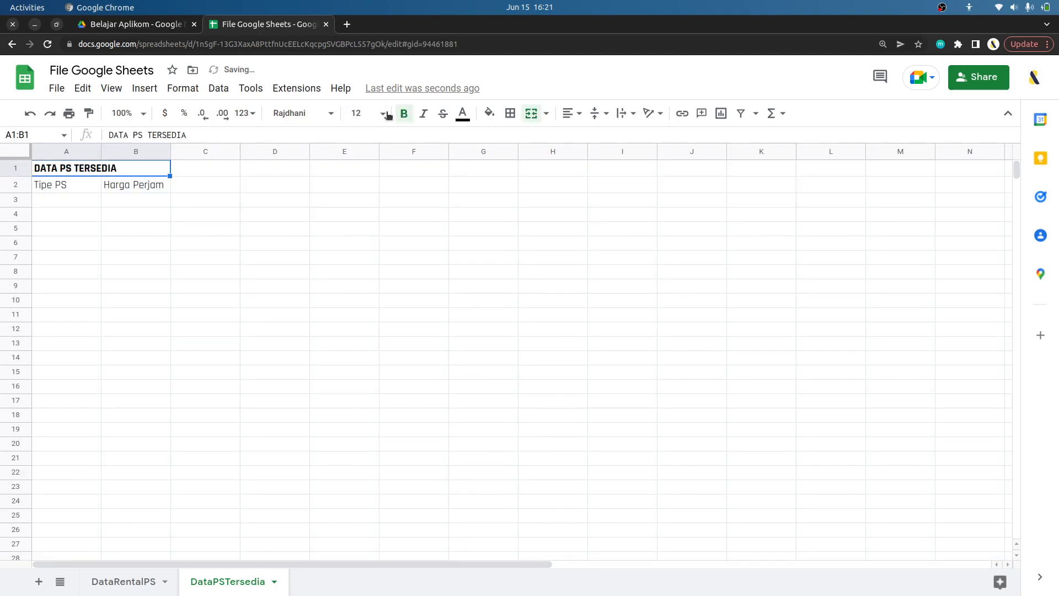
{"action": "left_click", "coordinate": [363, 113]}
{"action": "left_click", "coordinate": [357, 312]}
Make the column headers in A2:B2 bold
{"action": "left_click_drag", "start_coordinate": [63, 192], "coordinate": [160, 193]}
{"action": "key", "text": "ctrl+b"}
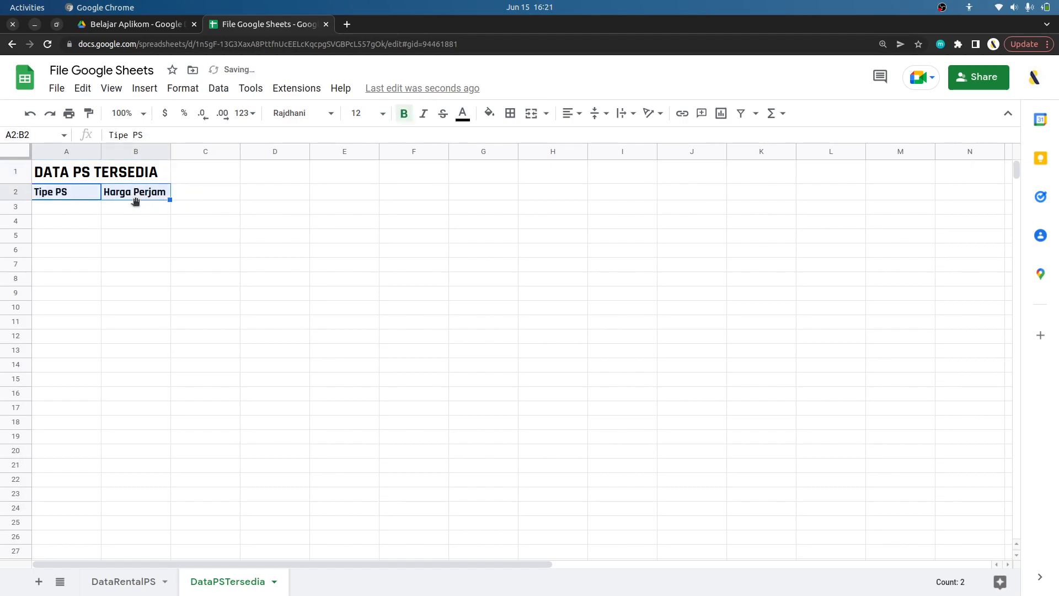
{"action": "left_click", "coordinate": [67, 196]}
{"action": "left_click", "coordinate": [119, 194]}
{"action": "left_click", "coordinate": [67, 191]}
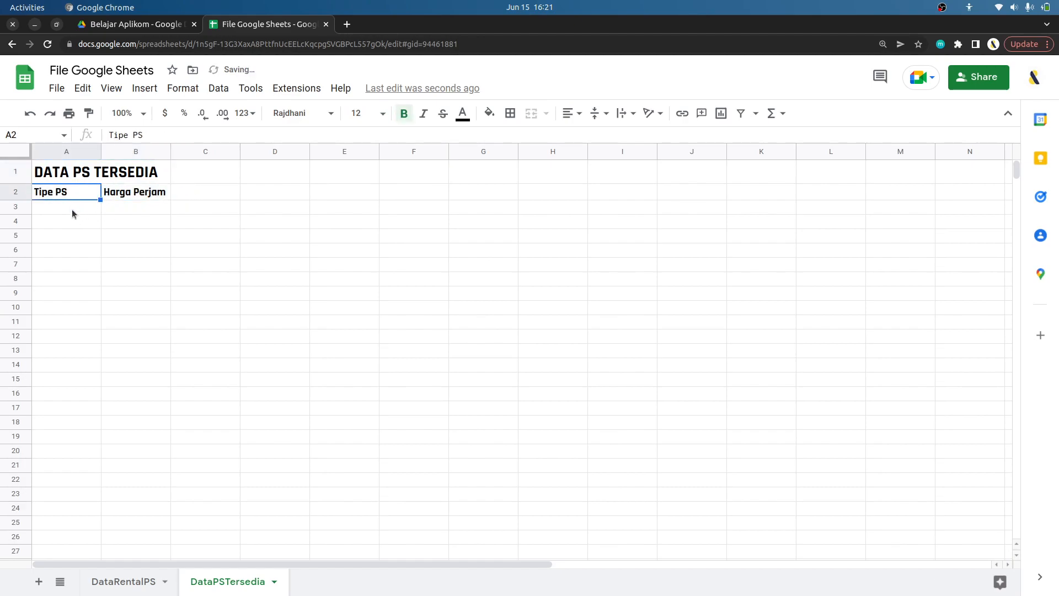
Apply all borders to the table range A2:B6
{"action": "left_click_drag", "start_coordinate": [66, 196], "coordinate": [116, 259]}
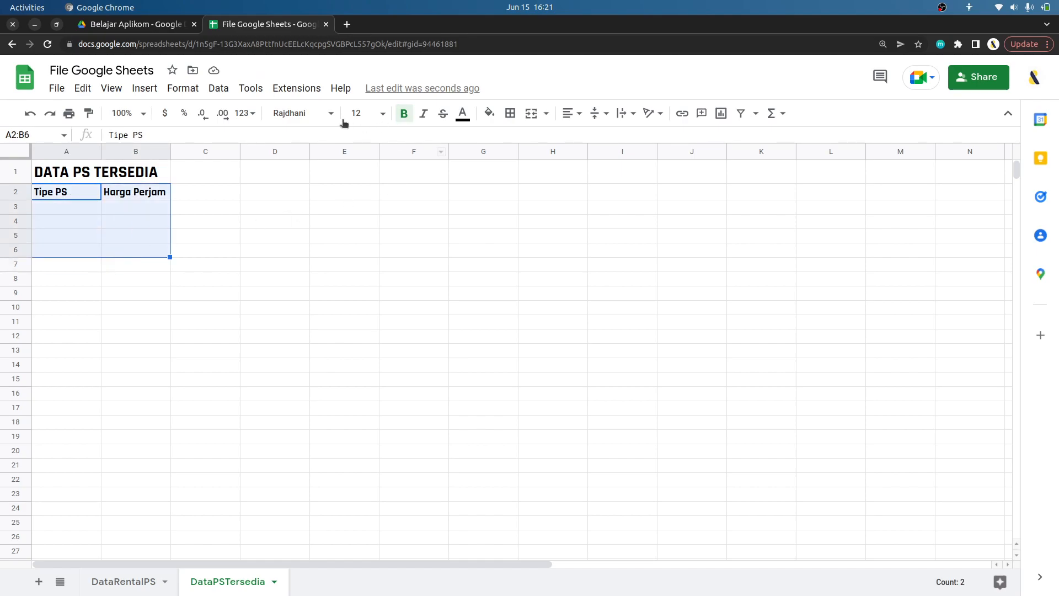
{"action": "left_click", "coordinate": [510, 113]}
{"action": "left_click", "coordinate": [514, 140]}
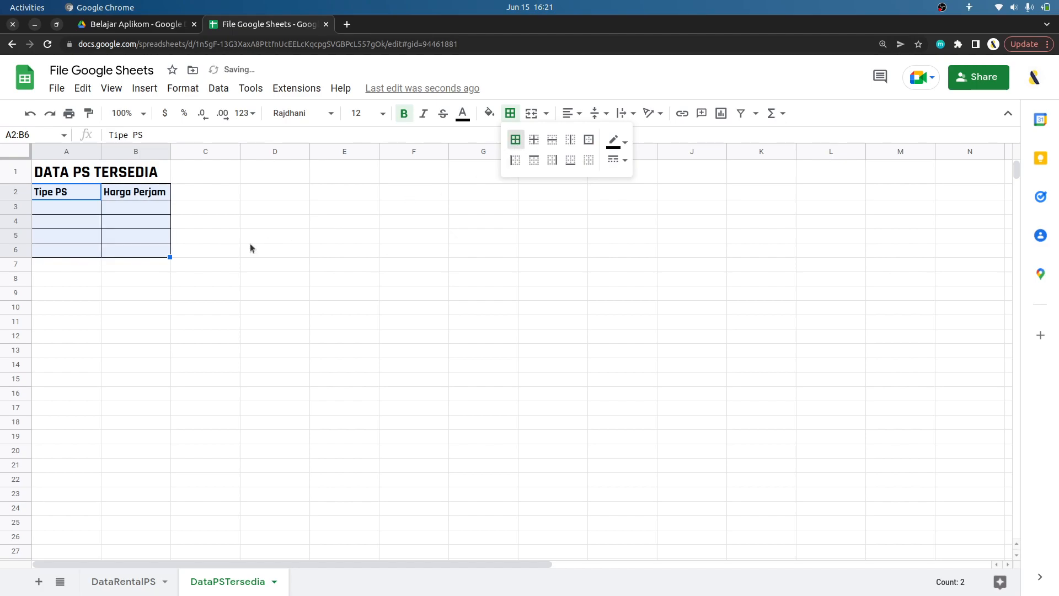
{"action": "left_click", "coordinate": [259, 236]}
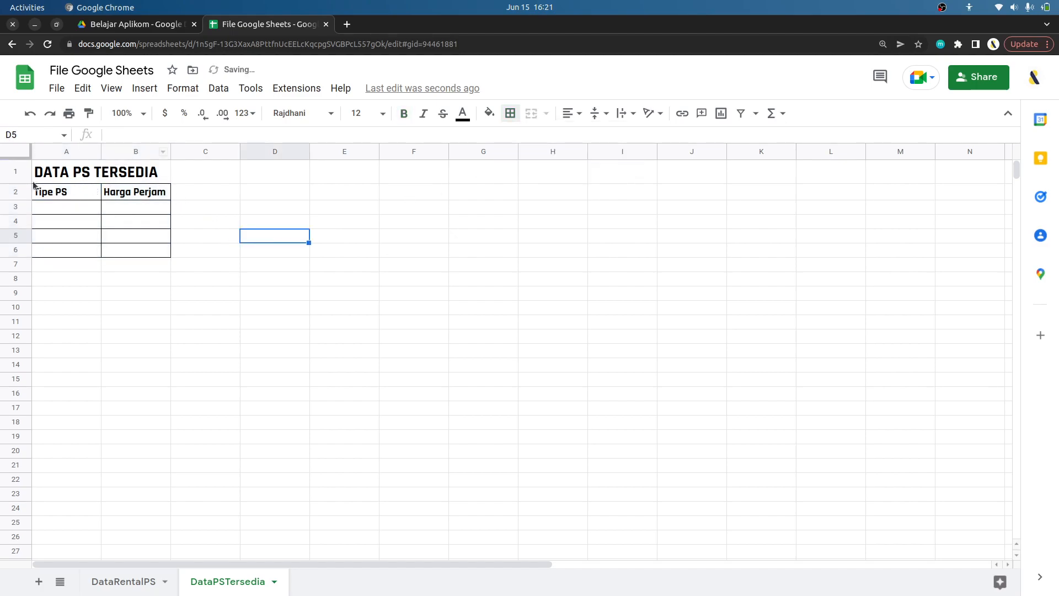
Increase the height of header row 2 and centre the headers in A2:B2 horizontally
{"action": "left_click_drag", "start_coordinate": [22, 200], "coordinate": [141, 204]}
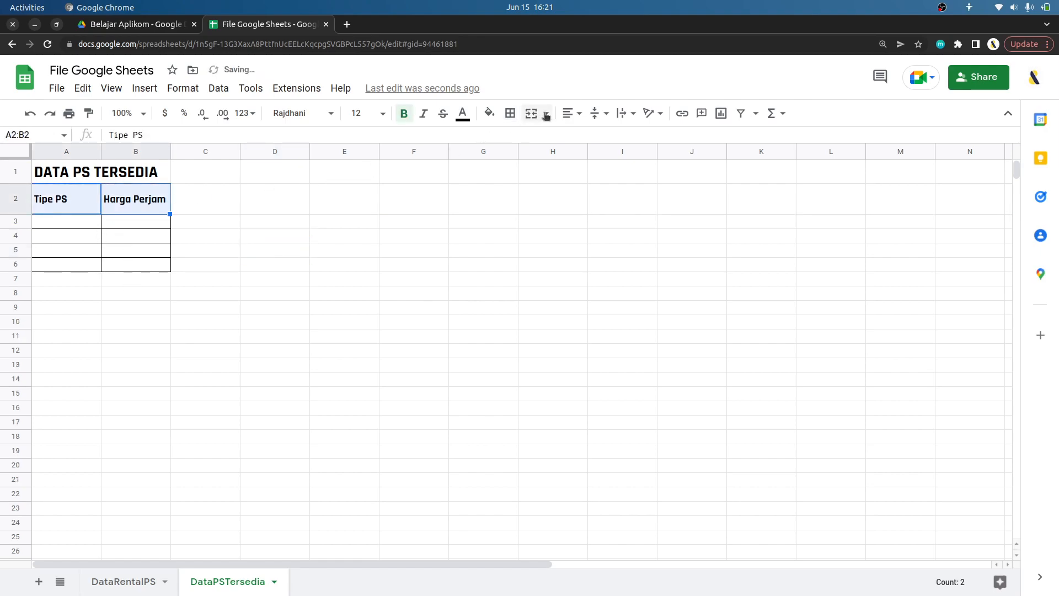
{"action": "left_click", "coordinate": [567, 114]}
{"action": "left_click", "coordinate": [586, 137]}
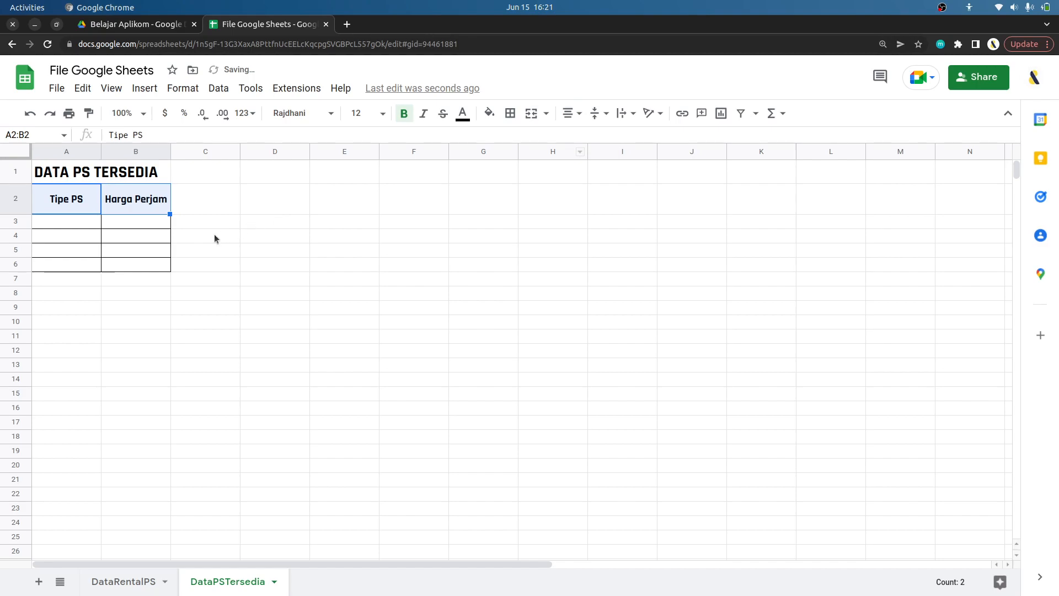
{"action": "left_click", "coordinate": [215, 237]}
Enter the console types PS2, PS3, PS4 and PS5 in A3:A6 under Tipe PS
{"action": "left_click", "coordinate": [58, 214]}
{"action": "left_click", "coordinate": [83, 227]}
{"action": "type", "text": "PS1"}
{"action": "type", "text": "2"}
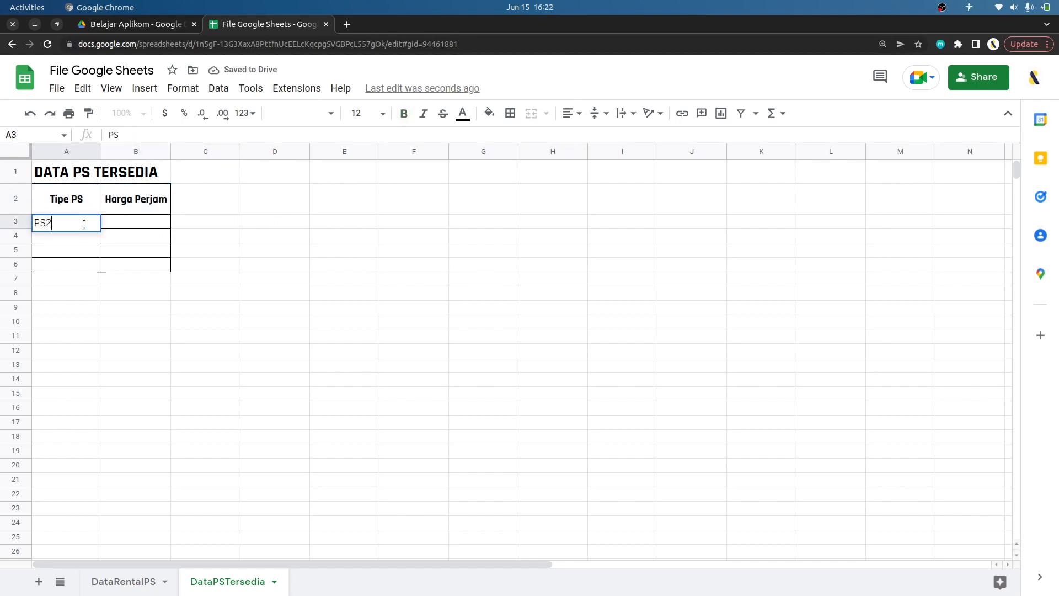
{"action": "key", "text": "Return"}
{"action": "type", "text": "PS3"}
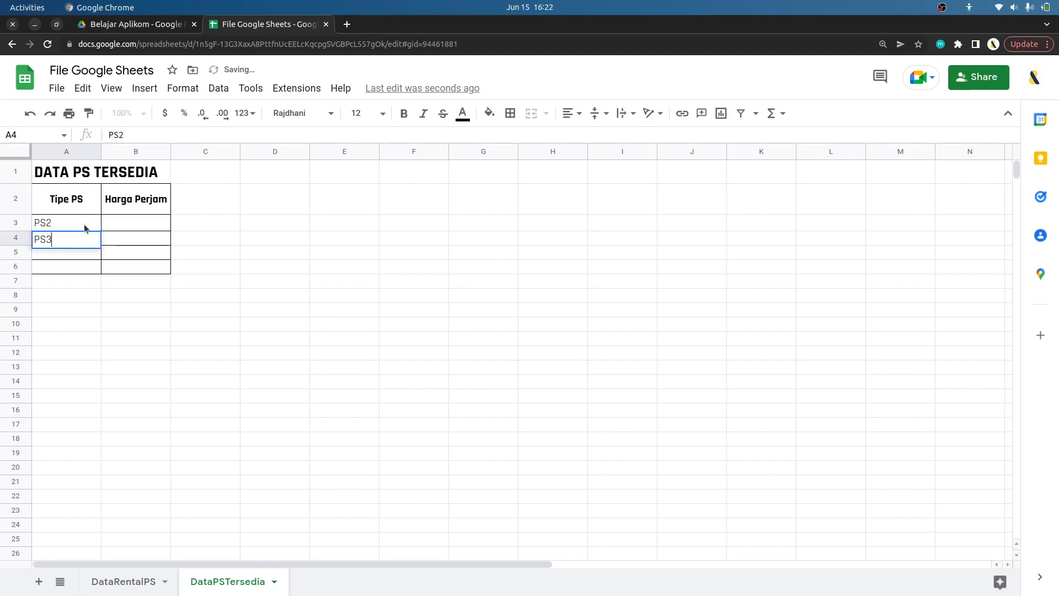
{"action": "key", "text": "Return"}
{"action": "type", "text": "PS4"}
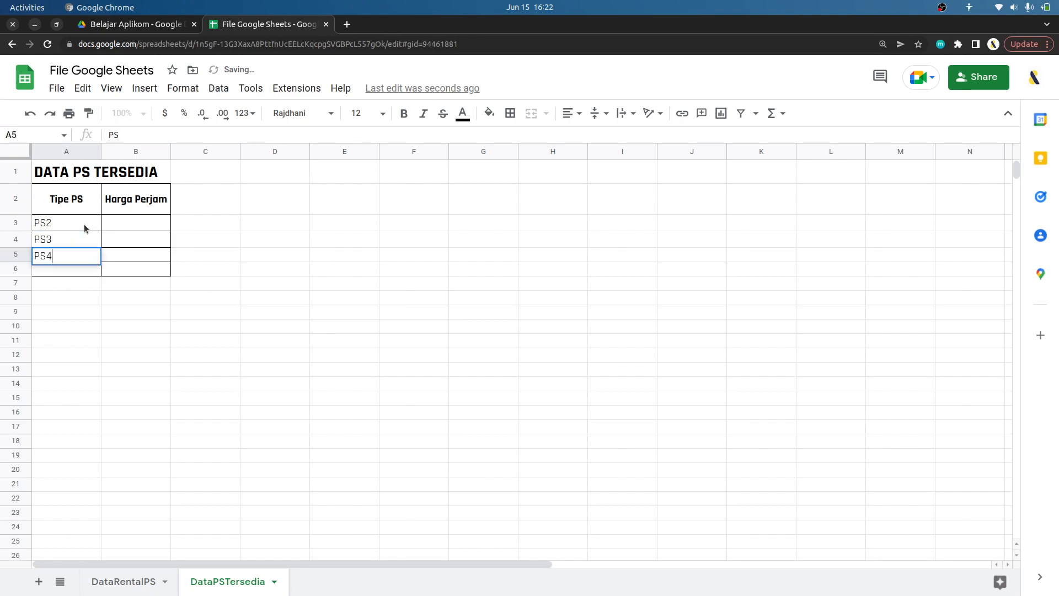
{"action": "key", "text": "Return"}
{"action": "type", "text": "PS"}
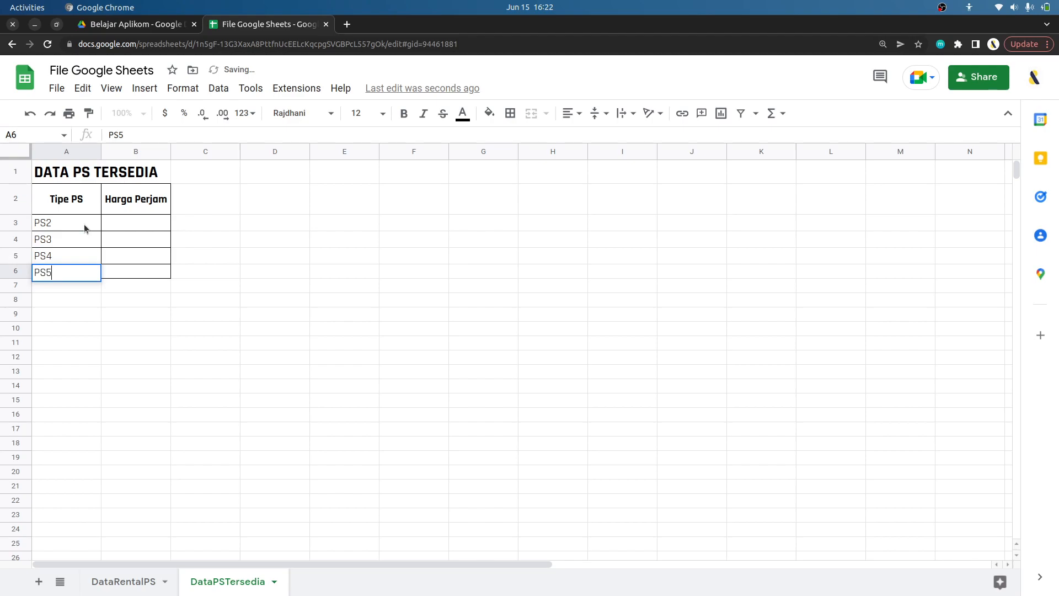
{"action": "type", "text": "5"}
{"action": "key", "text": "Tab"}
Enter the hourly prices 5000, 8000, 10000 and 12000 in B3:B6 under Harga Perjam
{"action": "key", "text": "Up"}
{"action": "key", "text": "Up"}
{"action": "key", "text": "Up"}
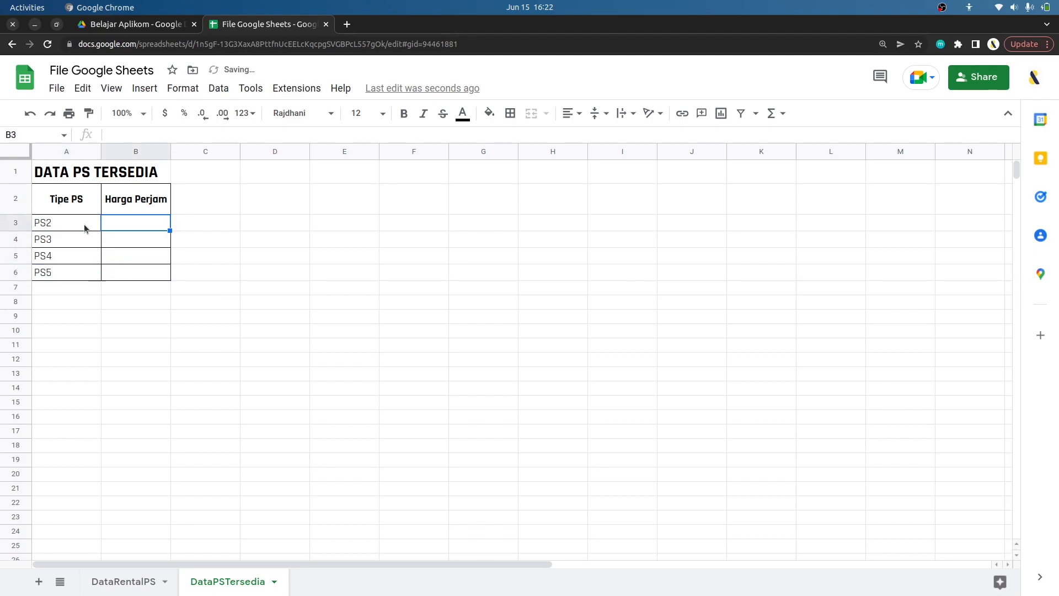
{"action": "type", "text": "5000"}
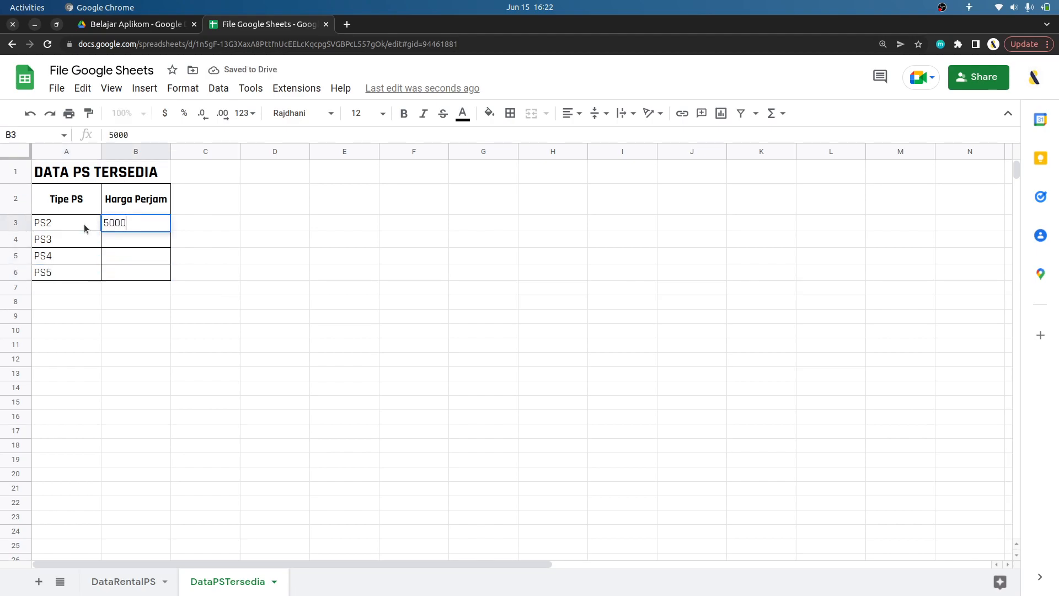
{"action": "key", "text": "Return"}
{"action": "type", "text": "8000"}
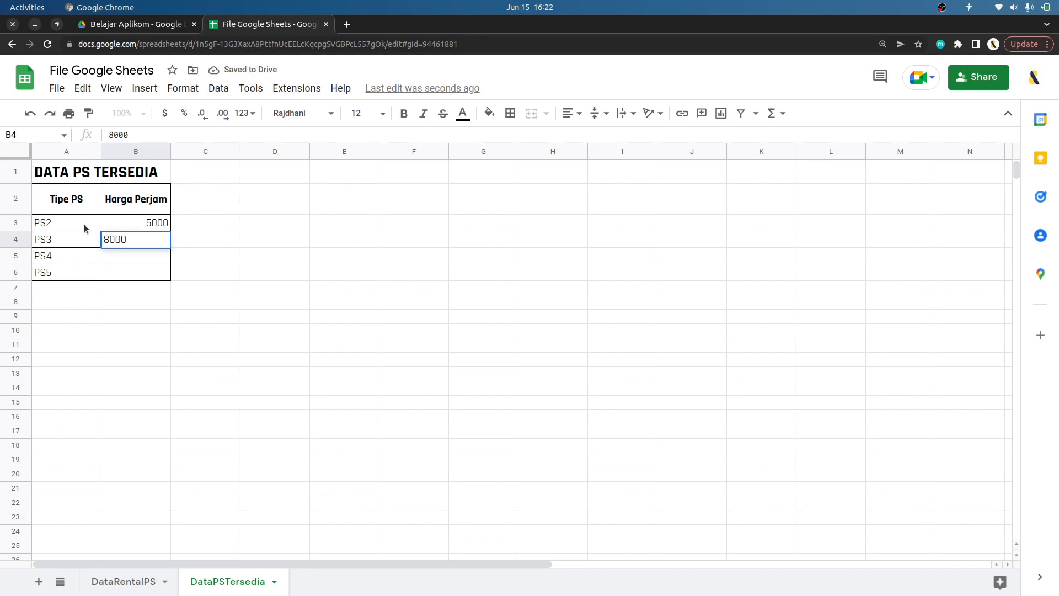
{"action": "key", "text": "Return"}
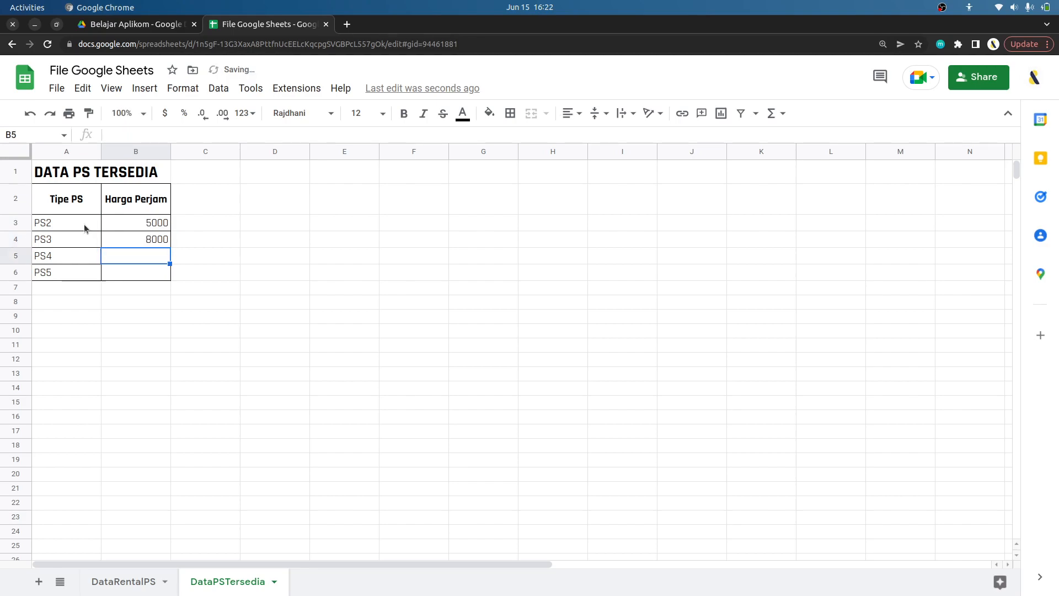
{"action": "type", "text": "10000"}
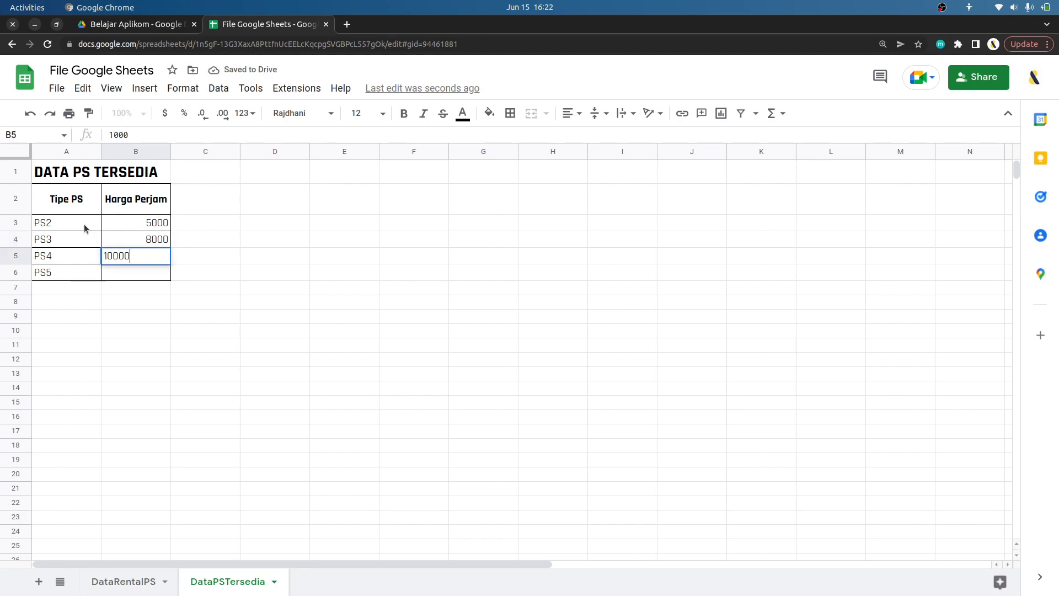
{"action": "key", "text": "Return"}
{"action": "type", "text": "12000"}
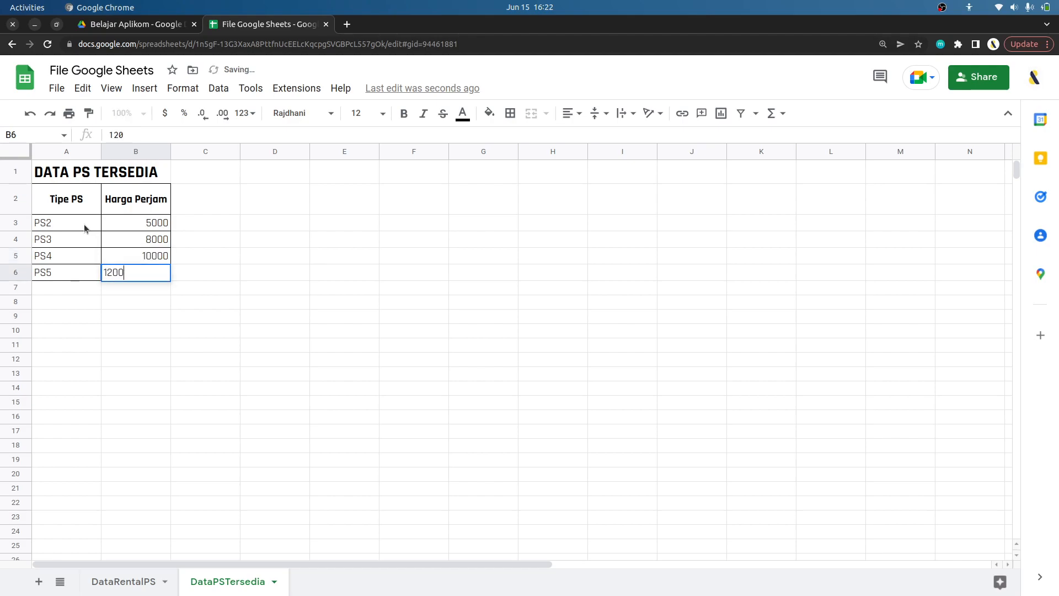
{"action": "key", "text": "Return"}
Format the prices in B3:B6 as Indonesian Rupiah
{"action": "key", "text": "Up"}
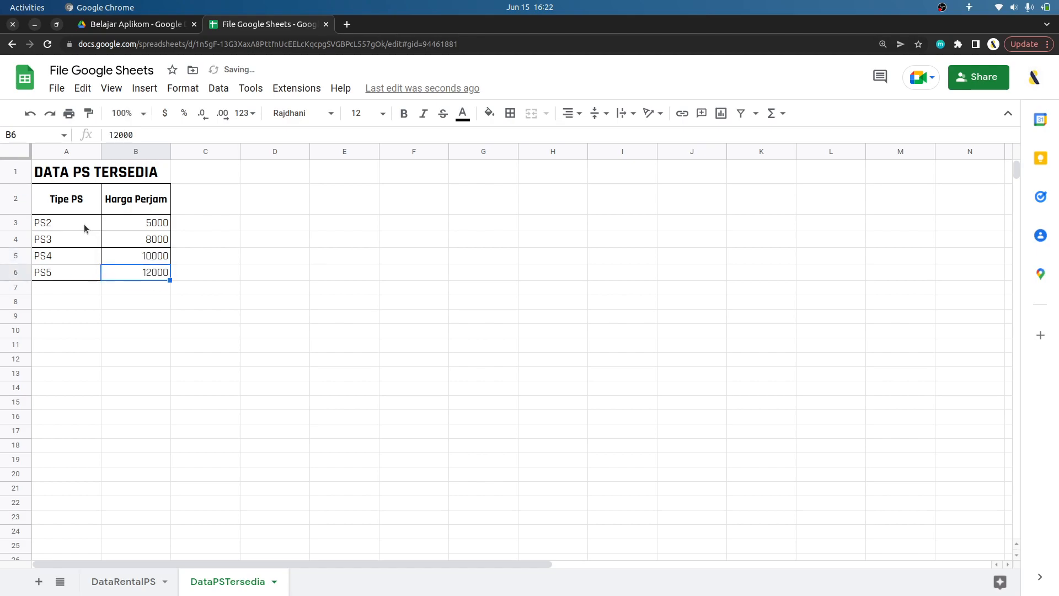
{"action": "key", "text": "shift+Up"}
{"action": "key", "text": "shift+Up"}
{"action": "key", "text": "shift+Up"}
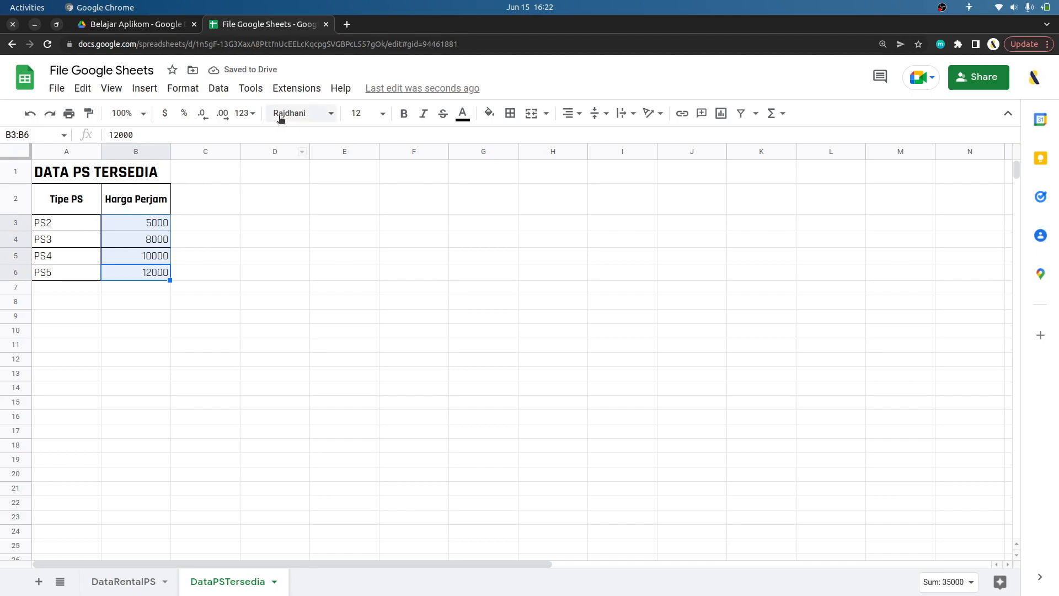
{"action": "left_click", "coordinate": [252, 115]}
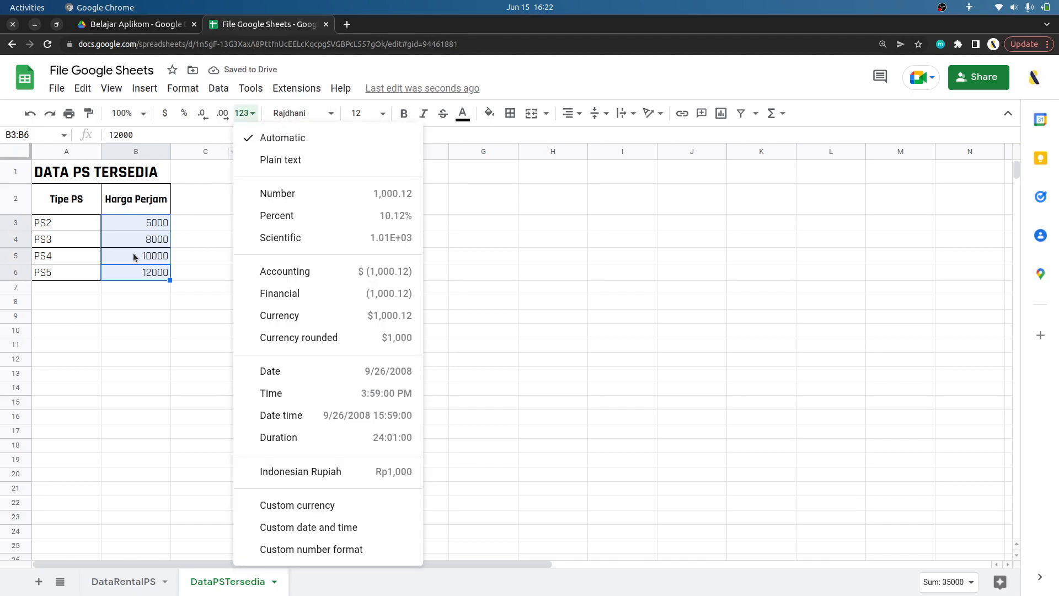
{"action": "left_click", "coordinate": [316, 473]}
{"action": "left_click", "coordinate": [236, 302]}
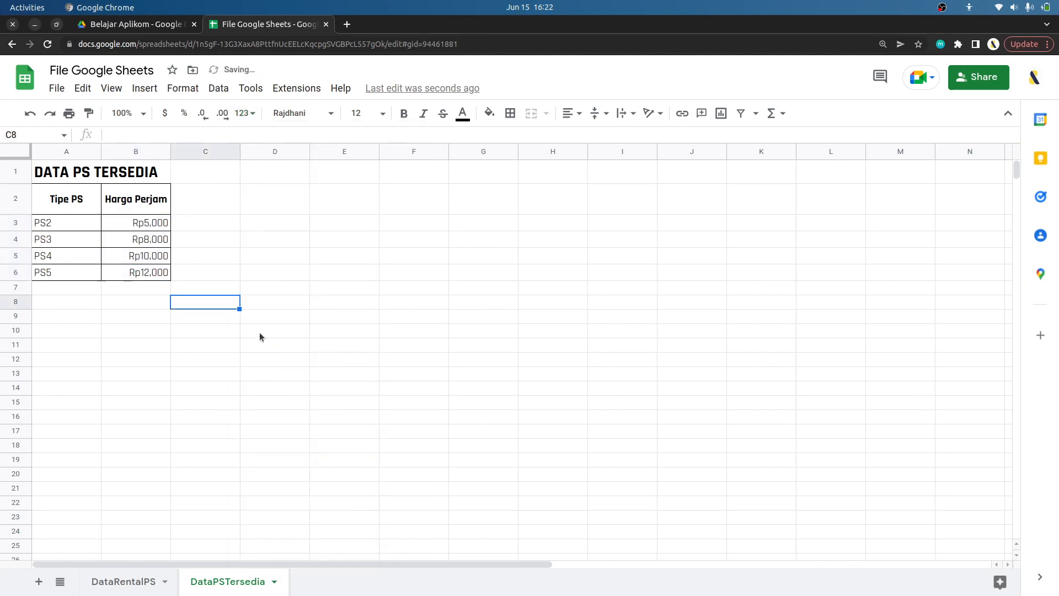
Compare the rental table in the DataRentalPS sheet with the console types and prices in DataPSTersedia
{"action": "left_click", "coordinate": [132, 581]}
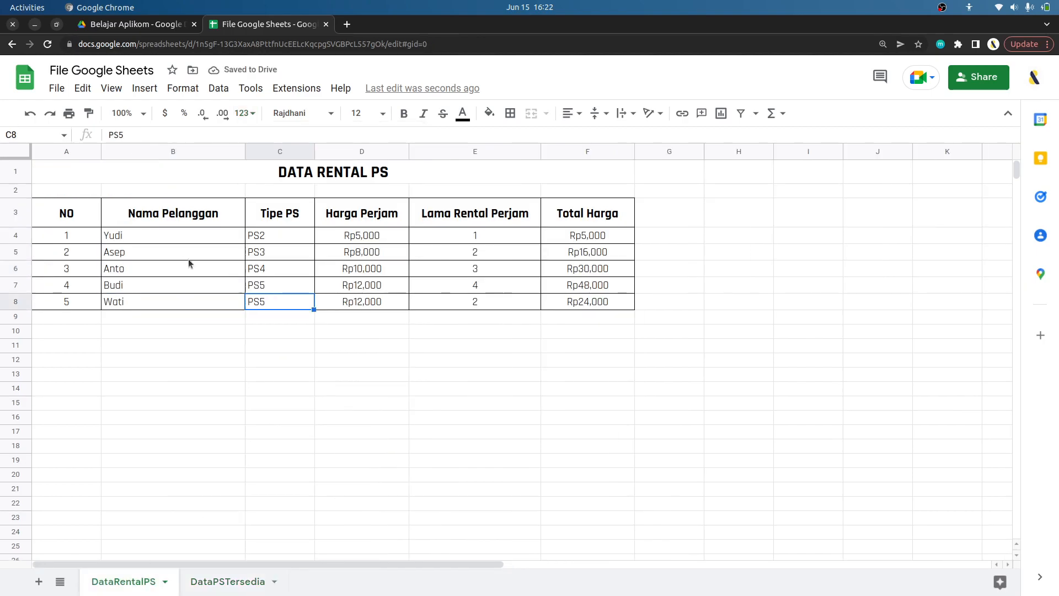
{"action": "left_click", "coordinate": [286, 236]}
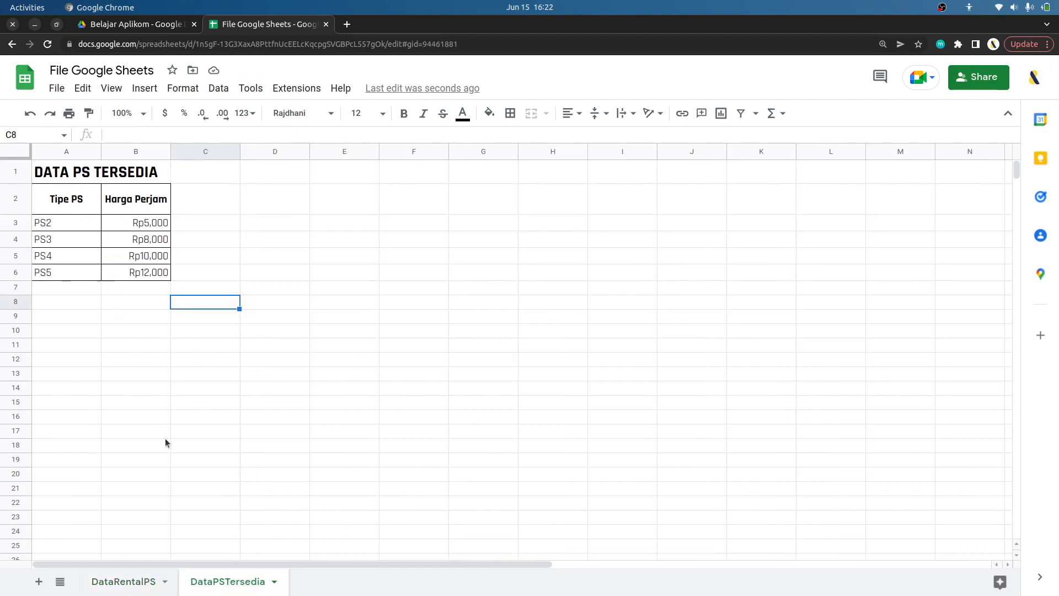
{"action": "left_click", "coordinate": [137, 577]}
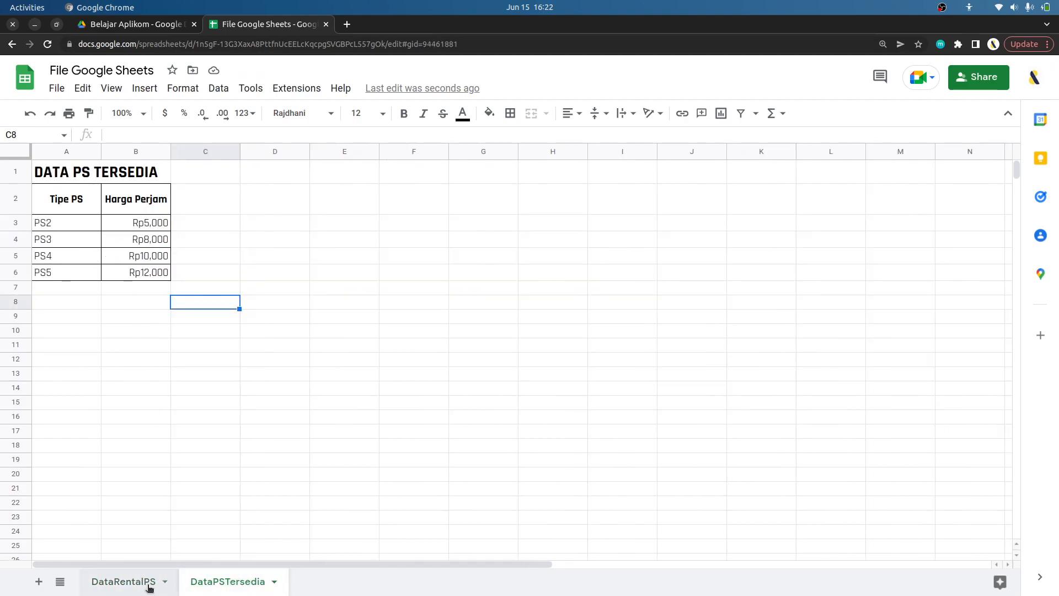
{"action": "left_click", "coordinate": [149, 586]}
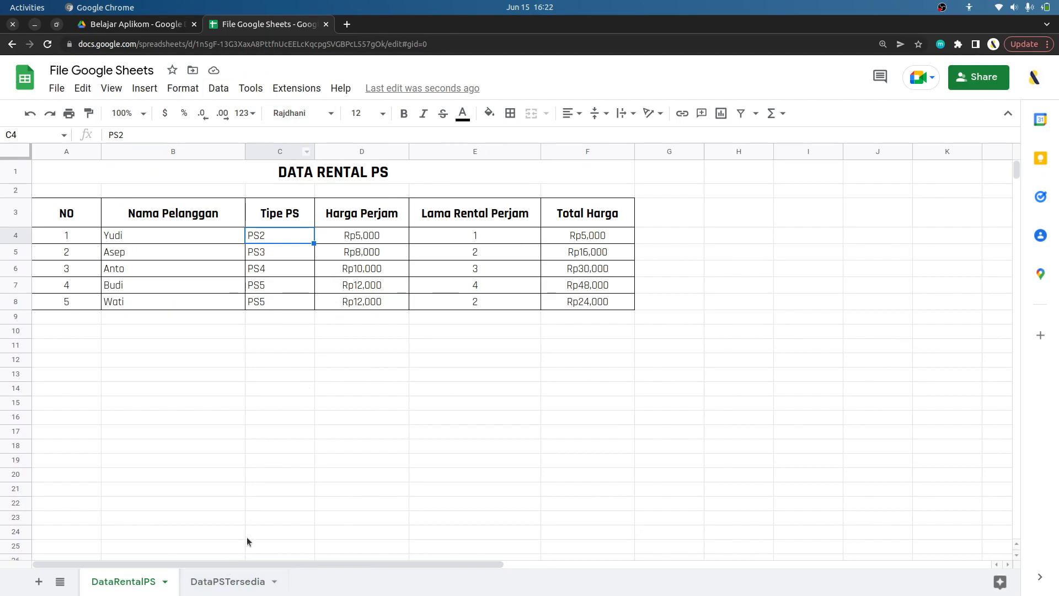
{"action": "left_click", "coordinate": [226, 583]}
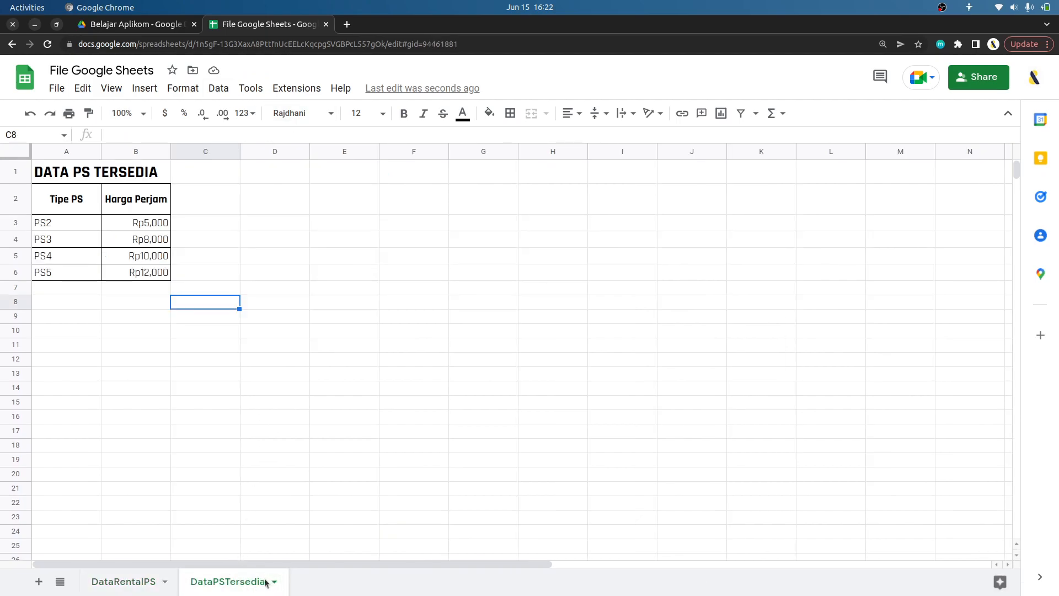
{"action": "left_click", "coordinate": [132, 585]}
{"action": "left_click", "coordinate": [217, 584]}
{"action": "left_click", "coordinate": [131, 583]}
{"action": "left_click", "coordinate": [199, 582]}
{"action": "left_click", "coordinate": [137, 584]}
{"action": "left_click", "coordinate": [264, 361]}
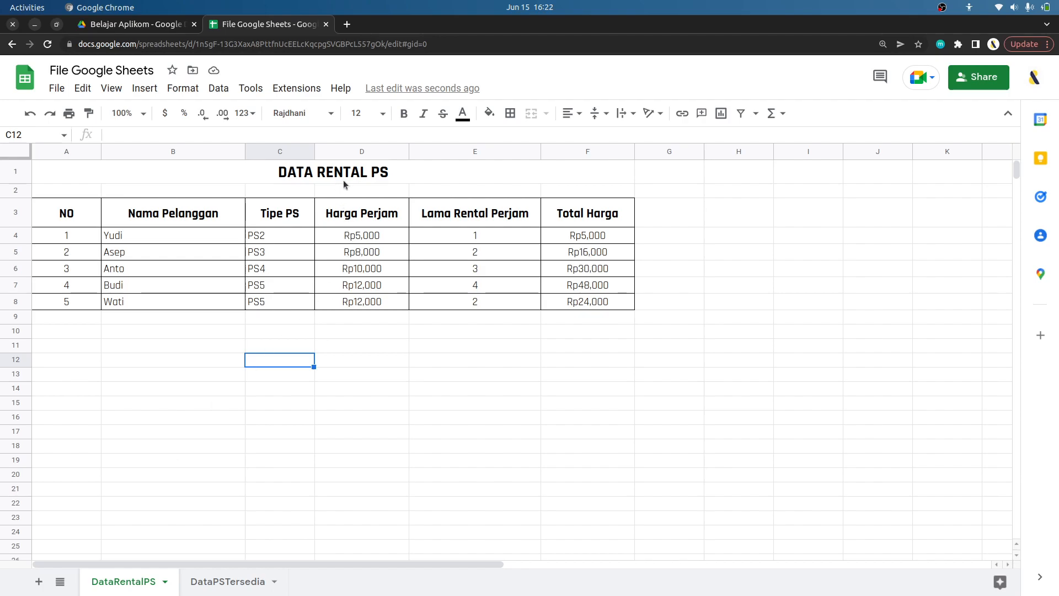
{"action": "left_click", "coordinate": [406, 172]}
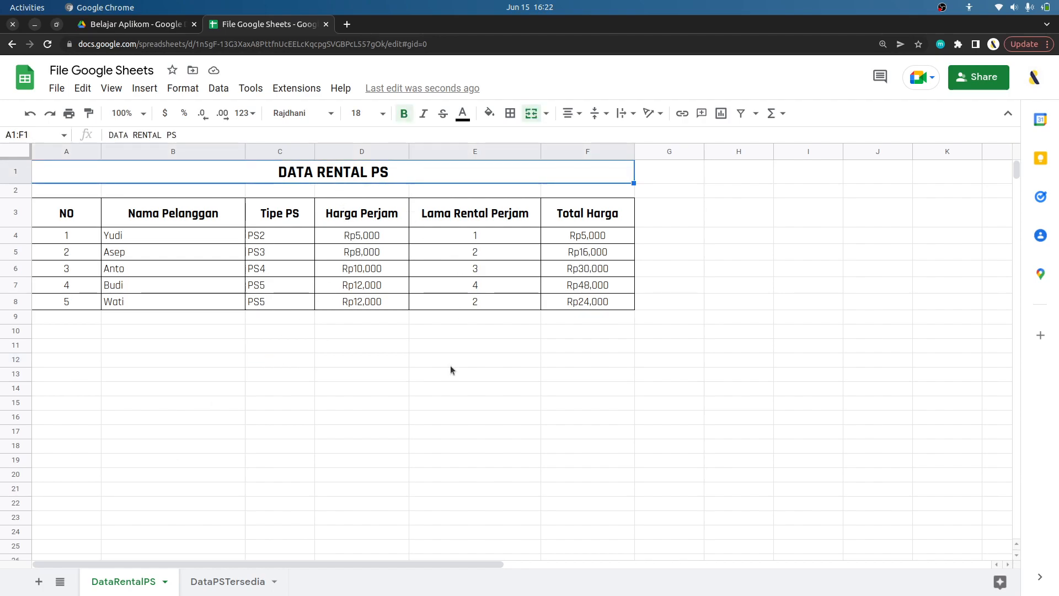